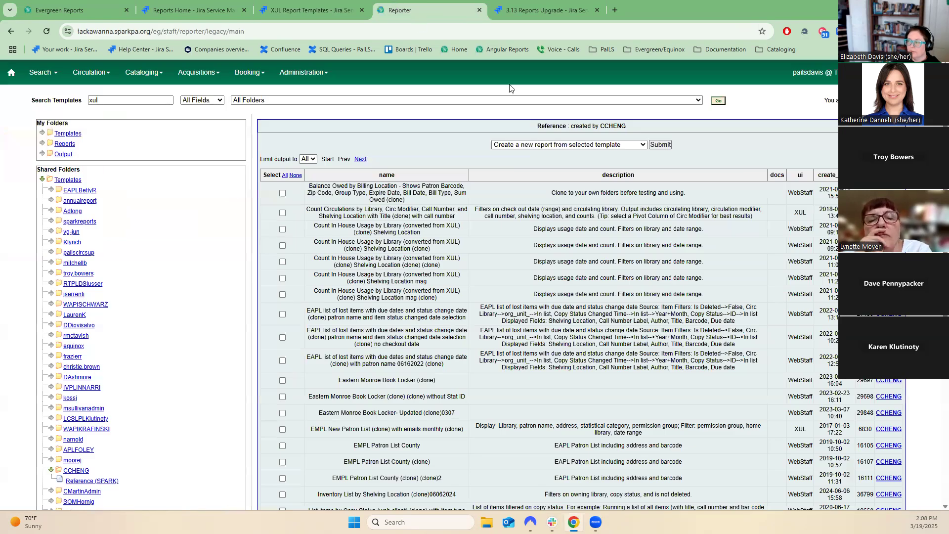
Examine the ui column of the legacy template list to spot templates marked XUL rather than WebStaff.
double_click(799, 212)
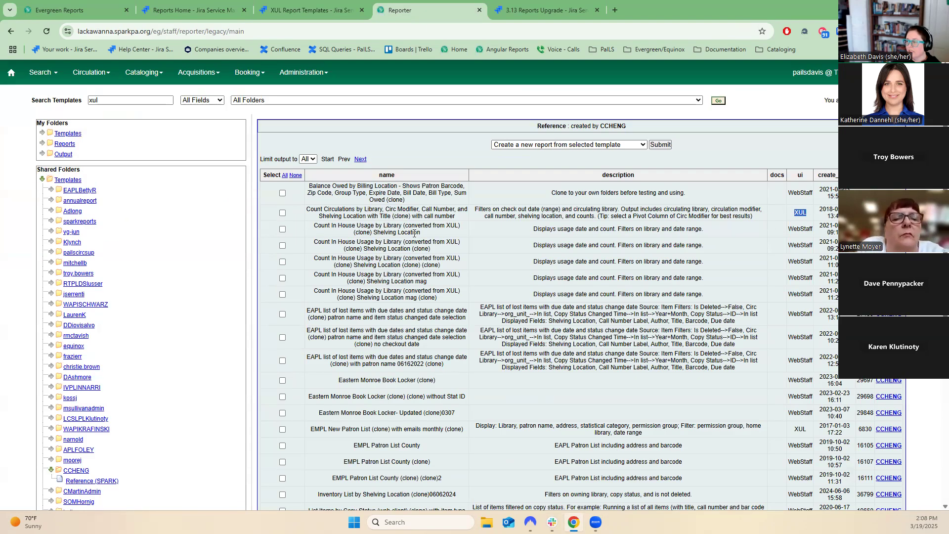
left_click_drag(422, 233, 307, 229)
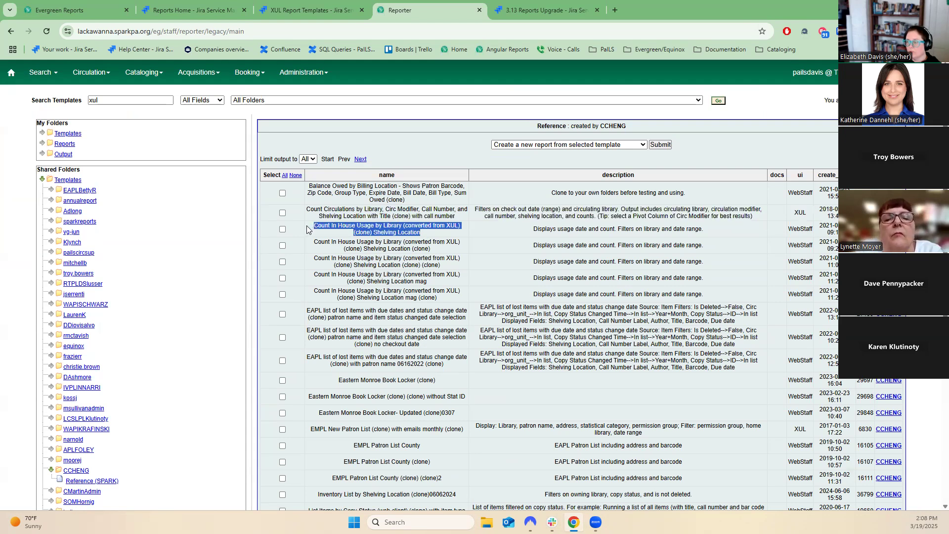
left_click(753, 220)
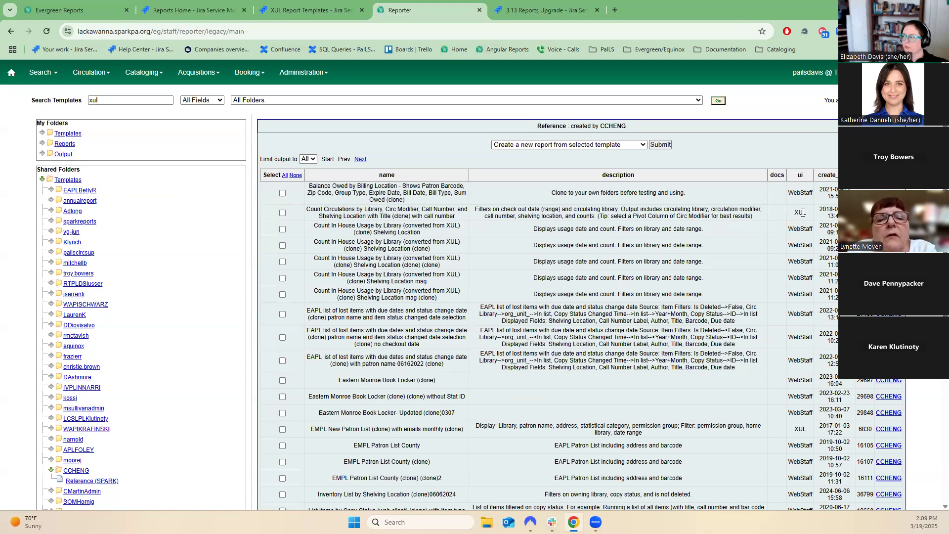
left_click_drag(807, 214, 787, 217)
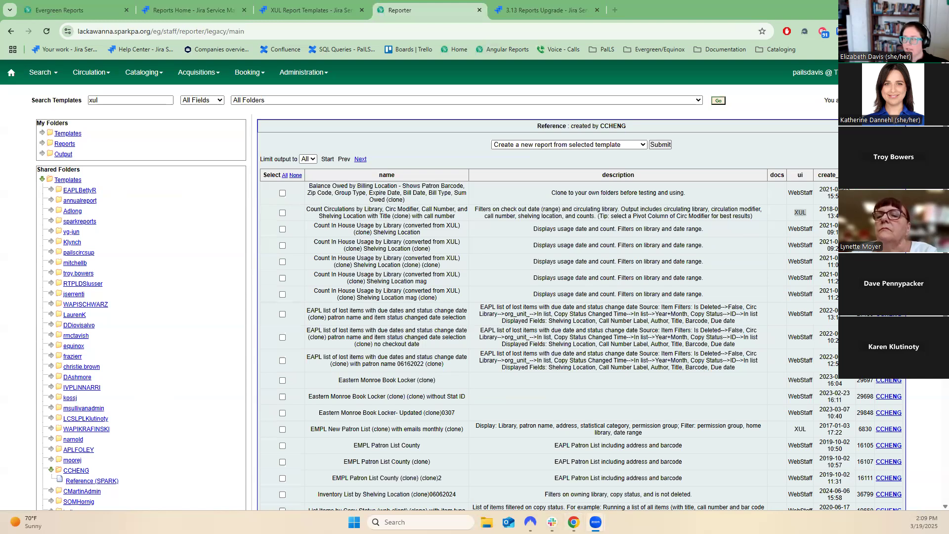
double_click(808, 210)
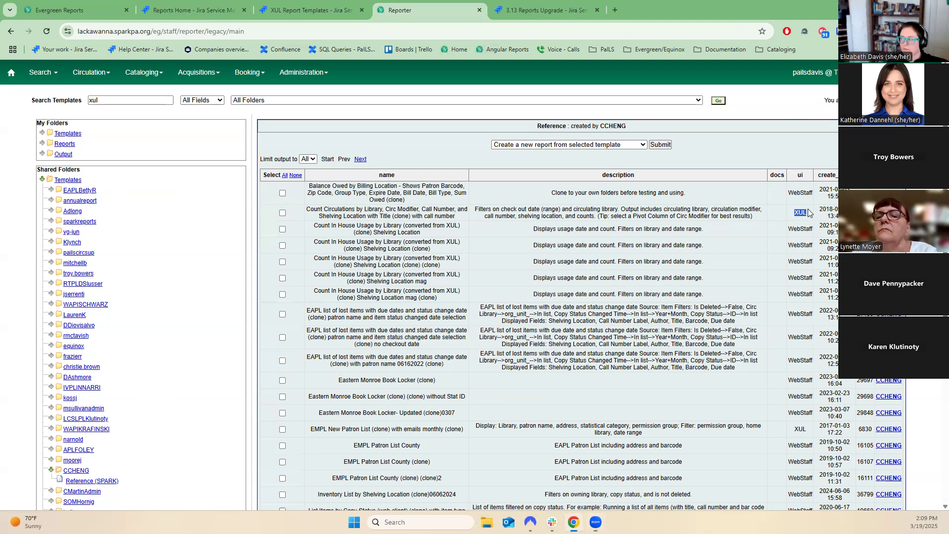
left_click(809, 214)
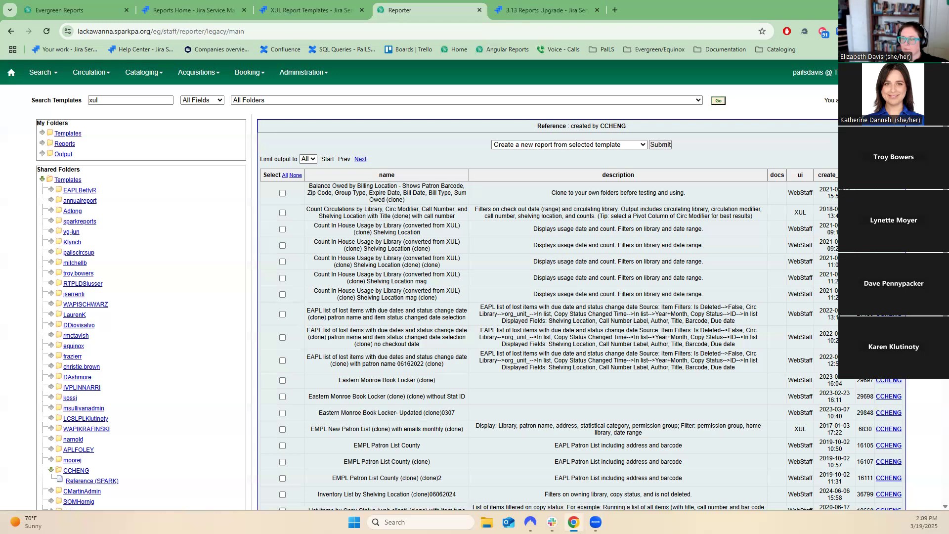
Collapse the shared Templates folder tree and scroll through the template list.
left_click(43, 181)
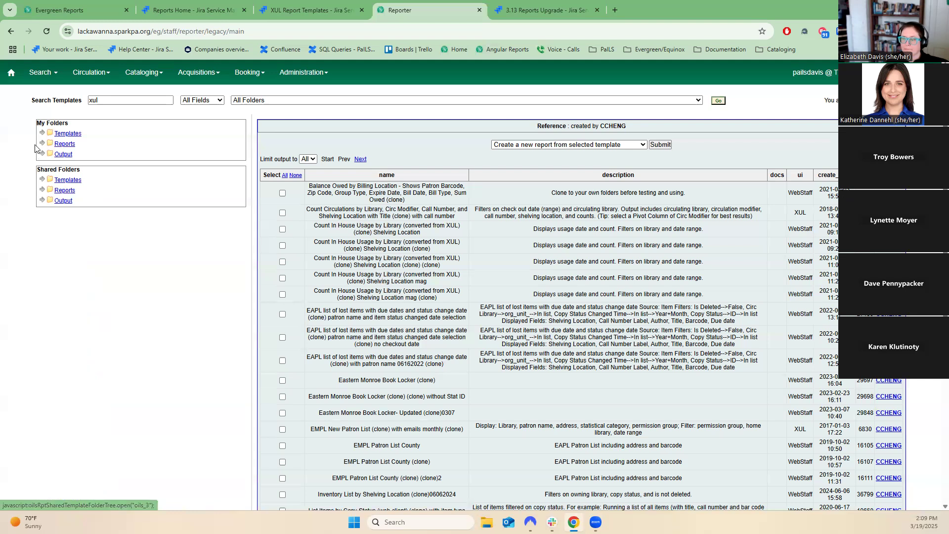
scroll(522, 251, "down", 2)
scroll(521, 252, "up", 2)
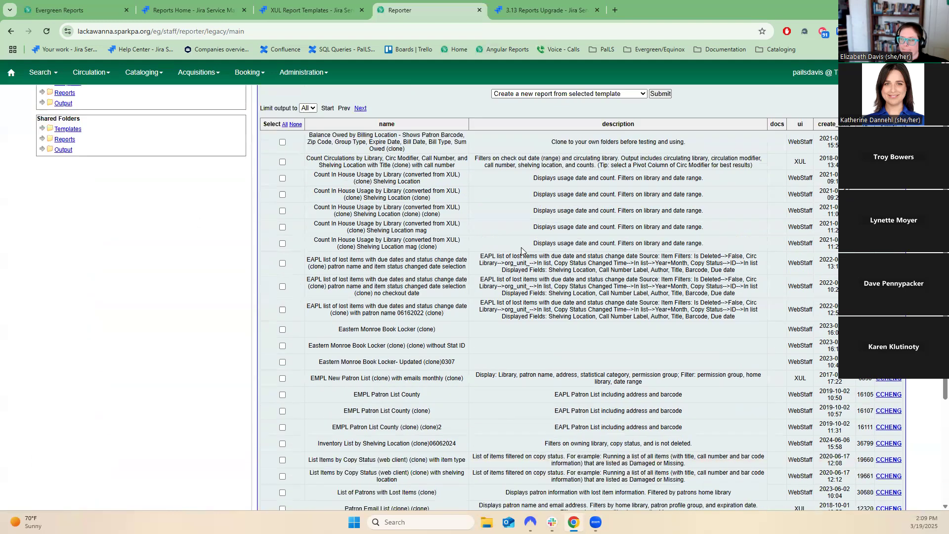
Close the XUL Report Templates, Reports Home, legacy Reporter and 3.13 Reports Upgrade tabs, keeping Evergreen Reports open.
left_click(330, 11)
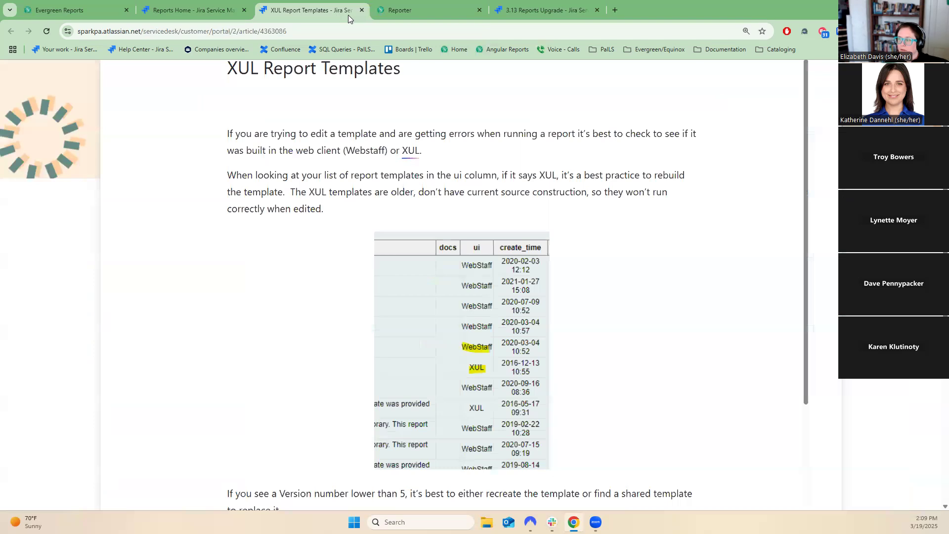
left_click(361, 10)
key("ctrl+shift+Tab")
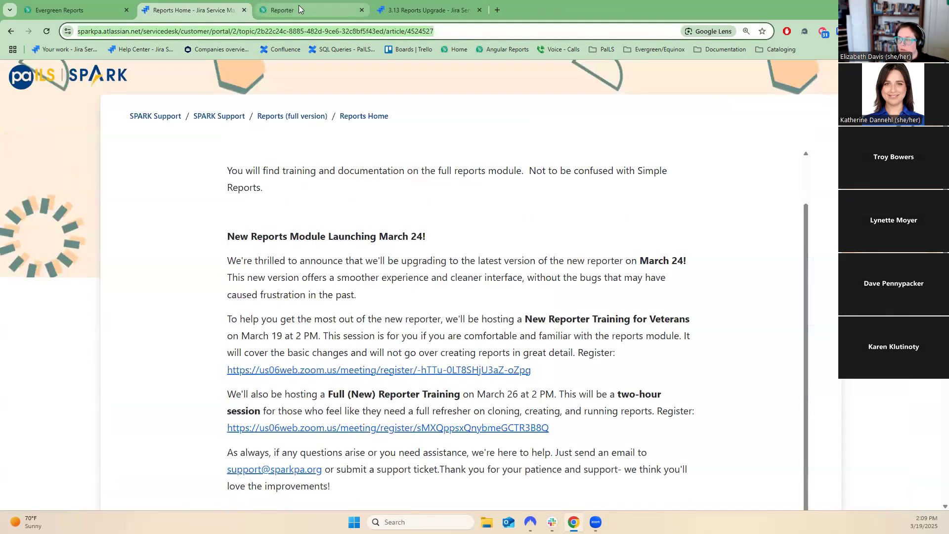
left_click(244, 10)
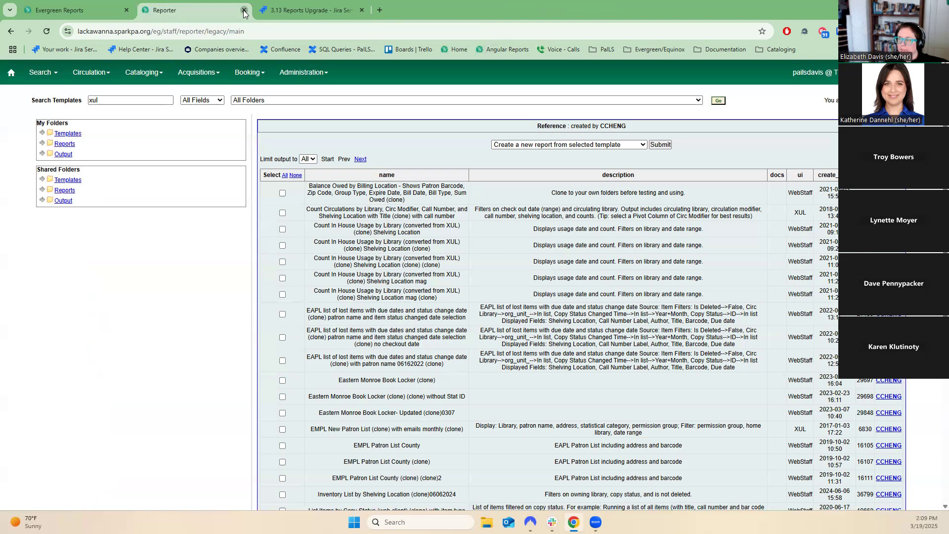
left_click(244, 10)
left_click(244, 10)
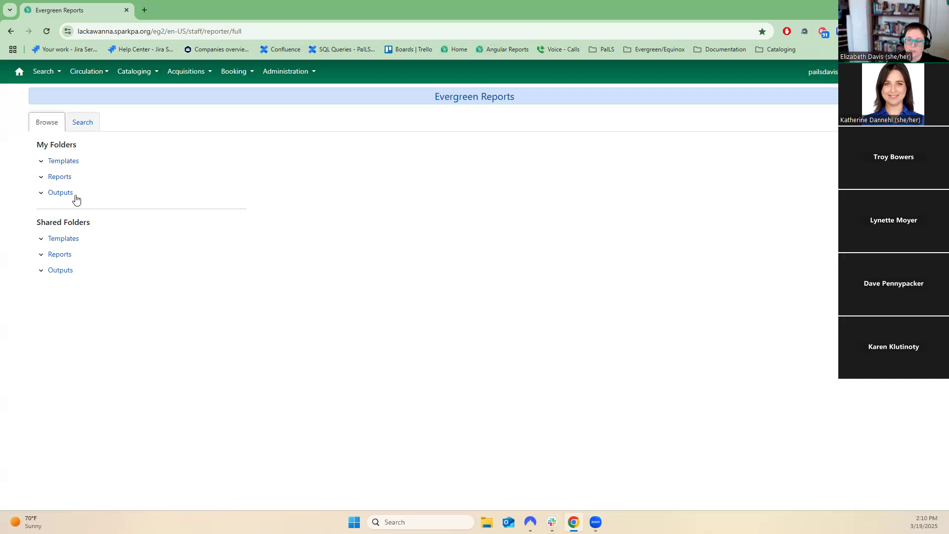
Open the Circ (SPARK) subfolder under Berks in My Folders Templates to view its templates, then collapse the folders.
left_click(41, 162)
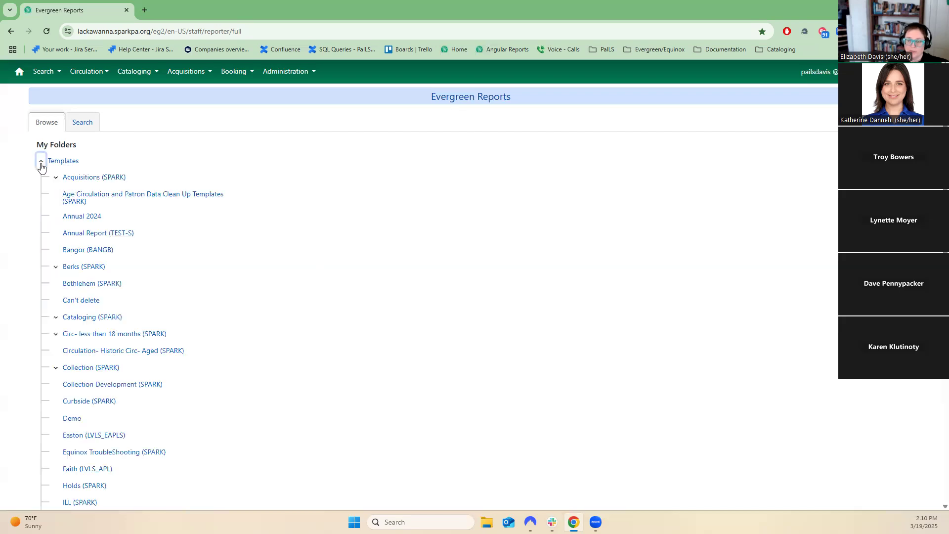
left_click(41, 164)
left_click(42, 177)
left_click(41, 163)
left_click(55, 177)
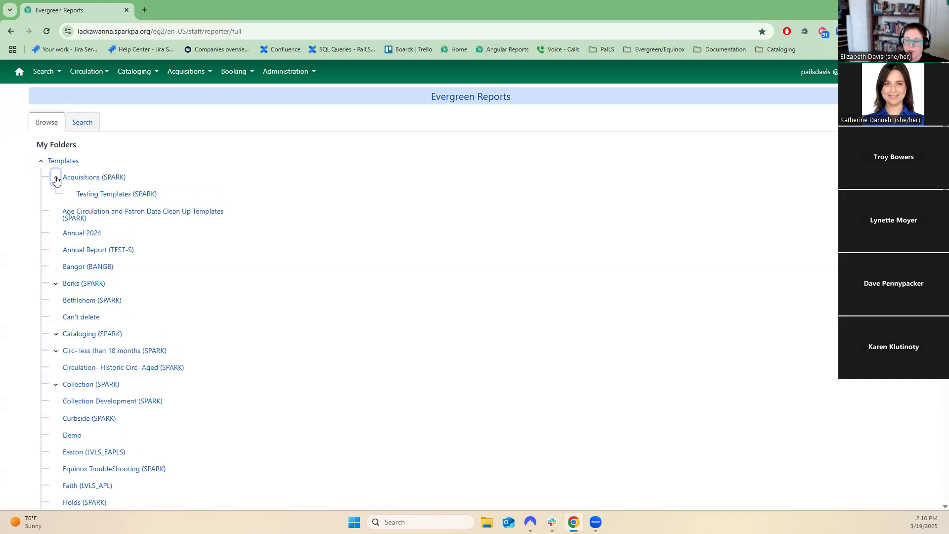
left_click(56, 284)
left_click(89, 302)
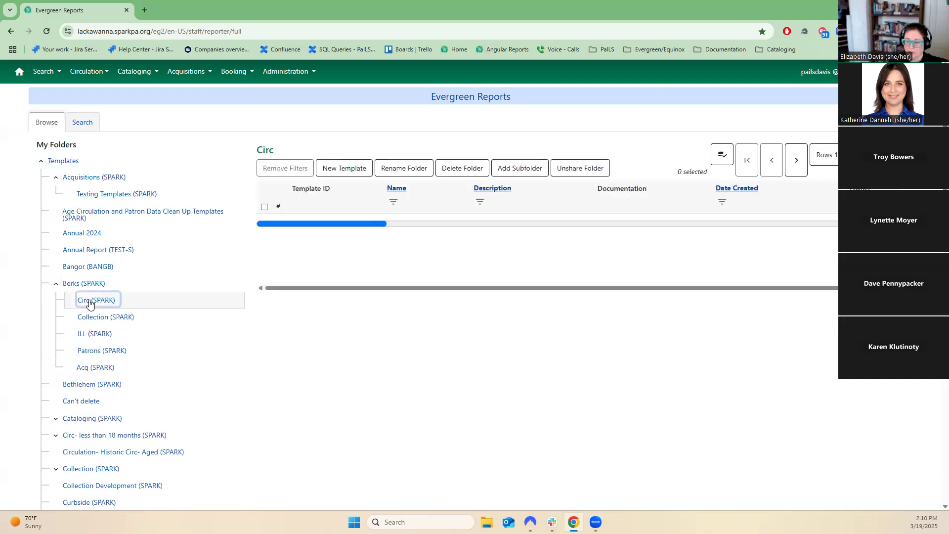
left_click(56, 284)
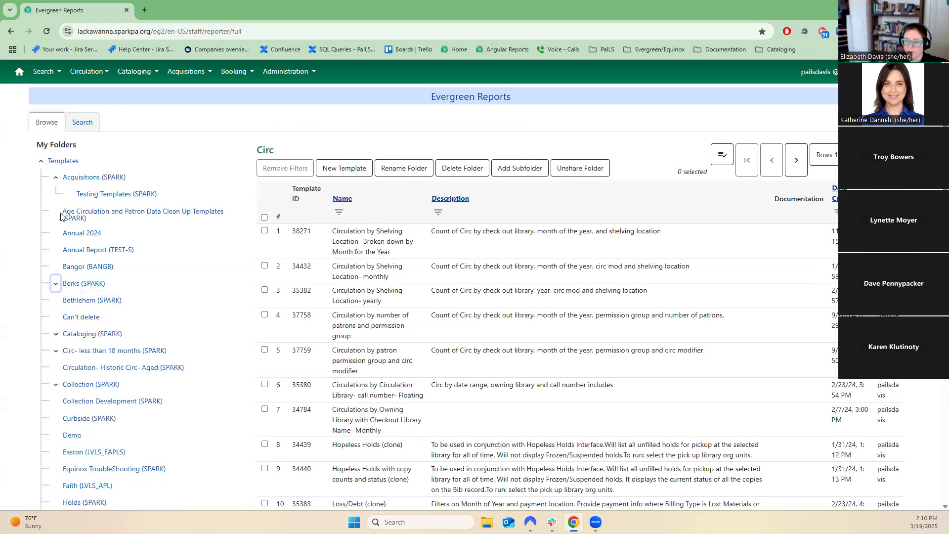
left_click(56, 178)
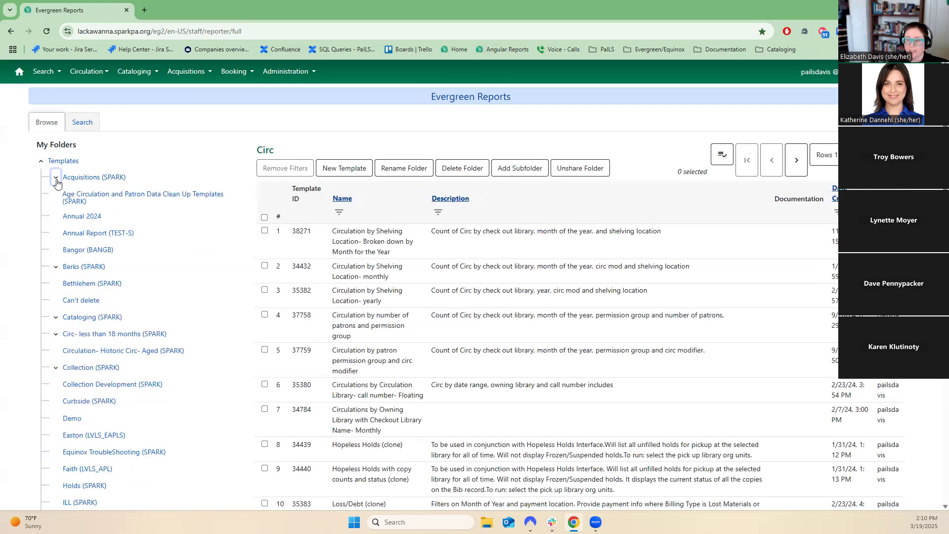
Search templates for the string xul in all fields.
left_click(51, 123)
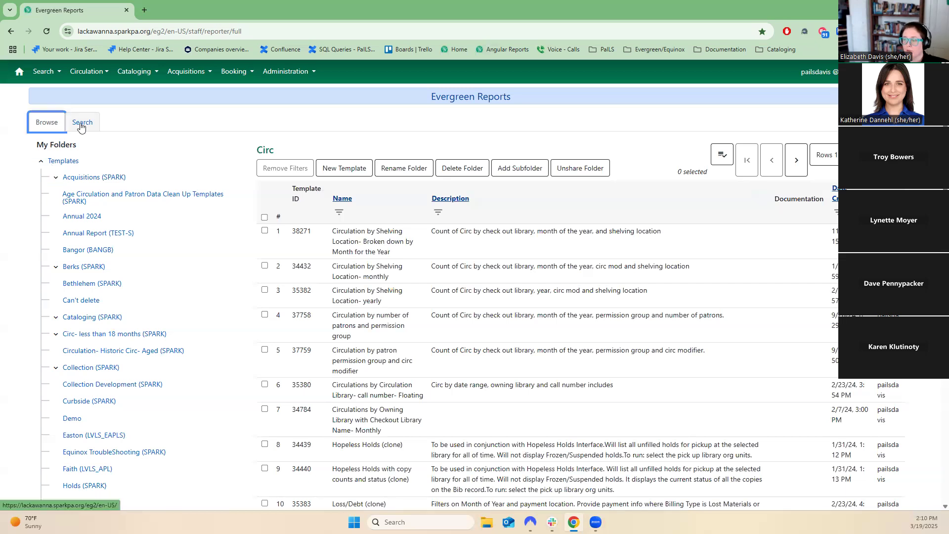
left_click(72, 126)
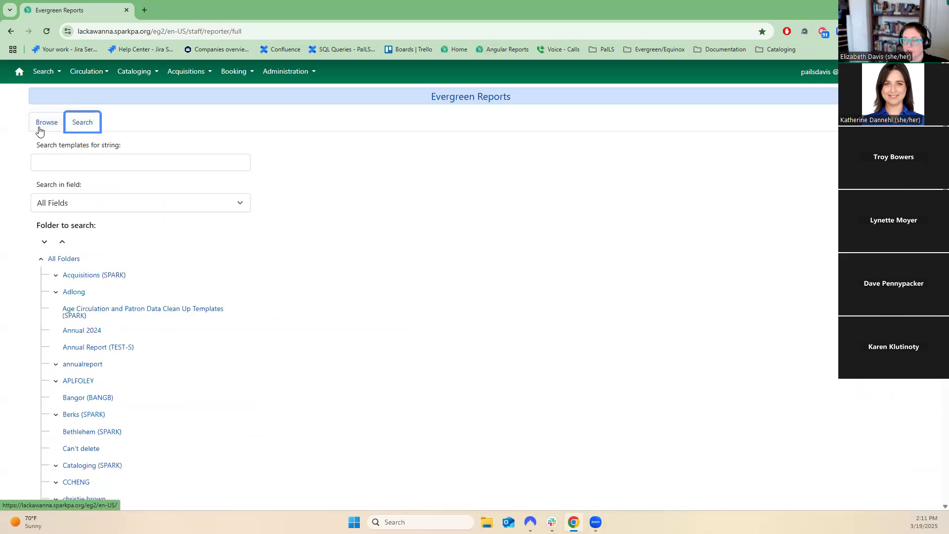
left_click(86, 163)
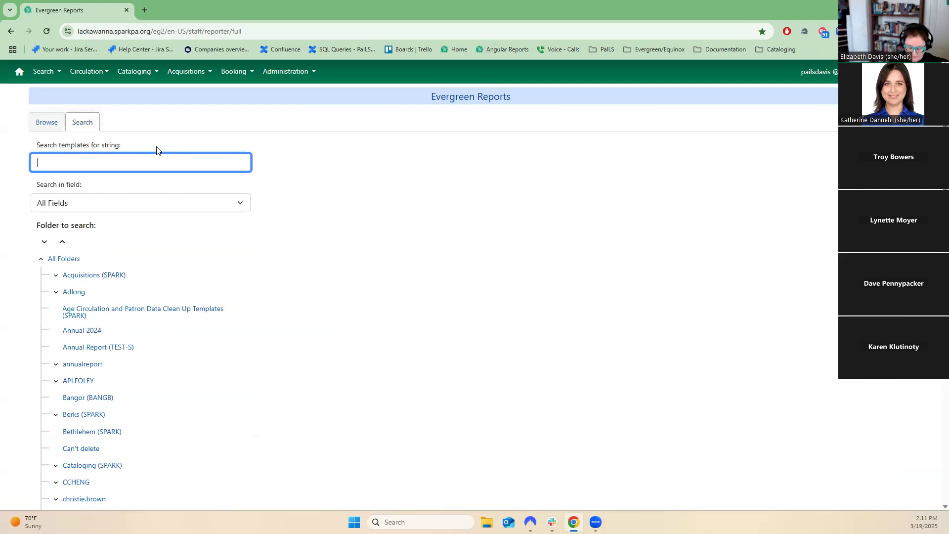
type("xul")
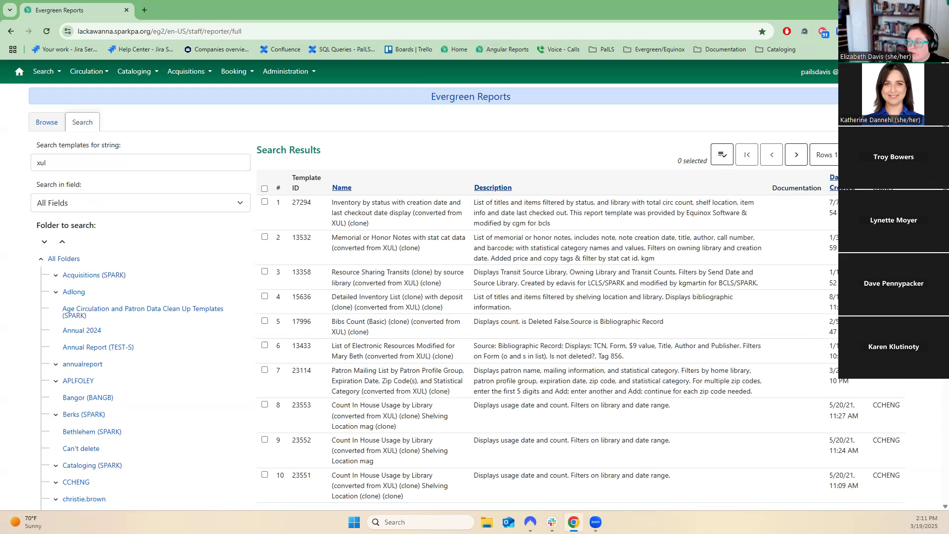
Add the Folder and Version columns to the search results grid.
left_click(893, 155)
scroll(855, 220, "down", 2)
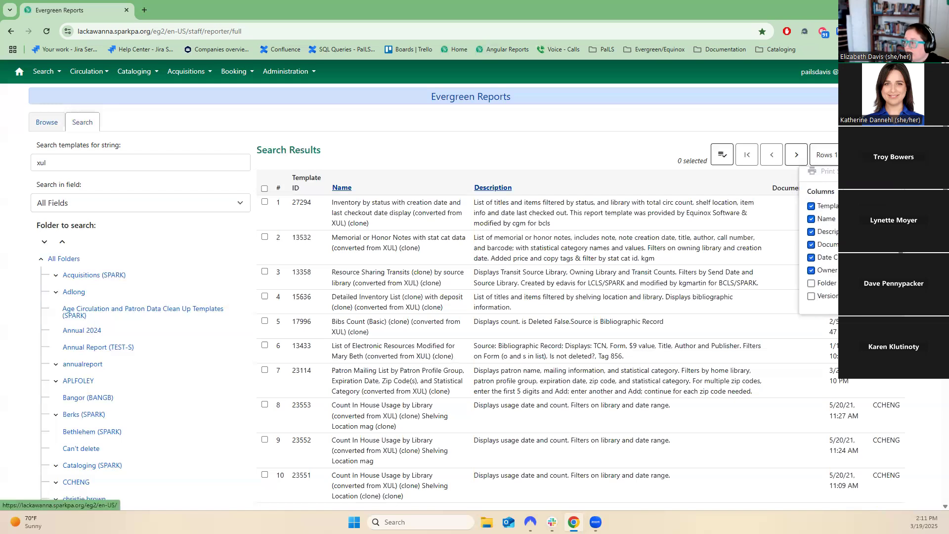
left_click(811, 284)
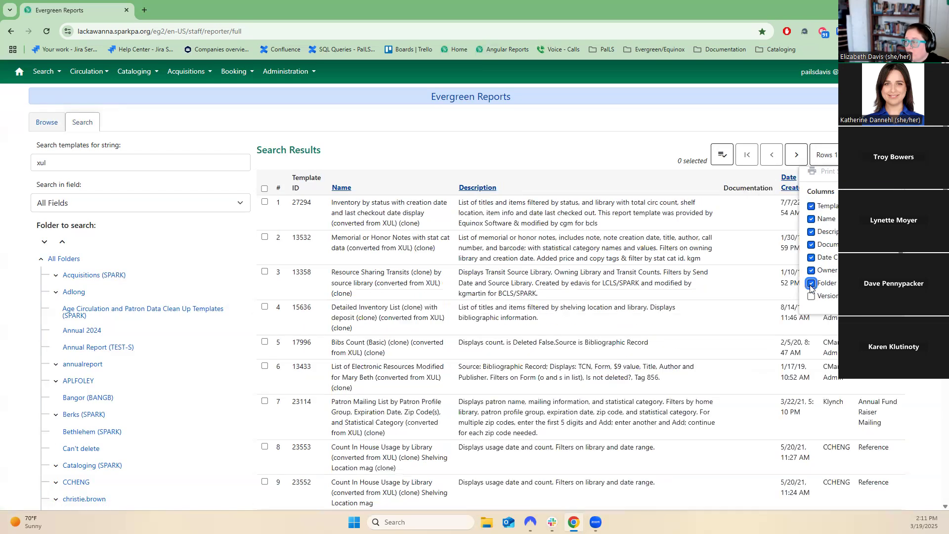
left_click(811, 297)
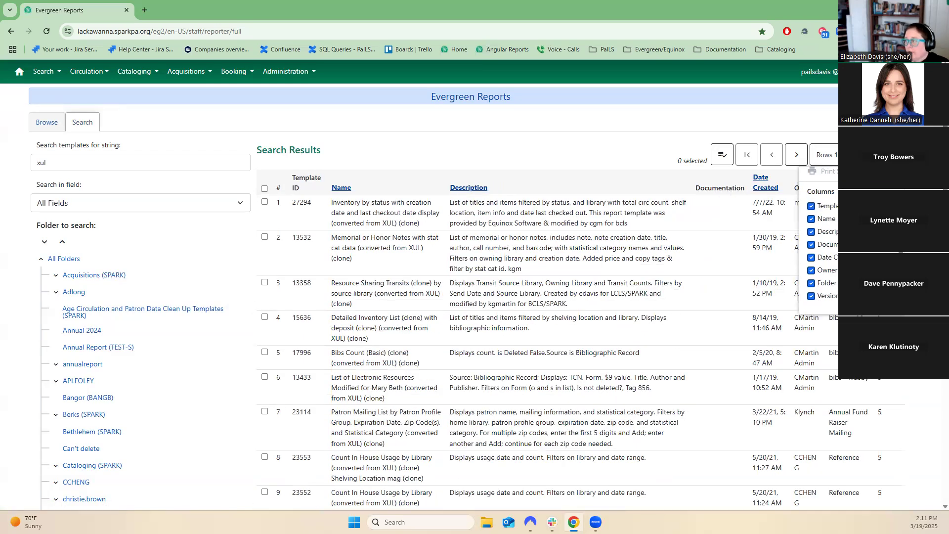
key("Escape")
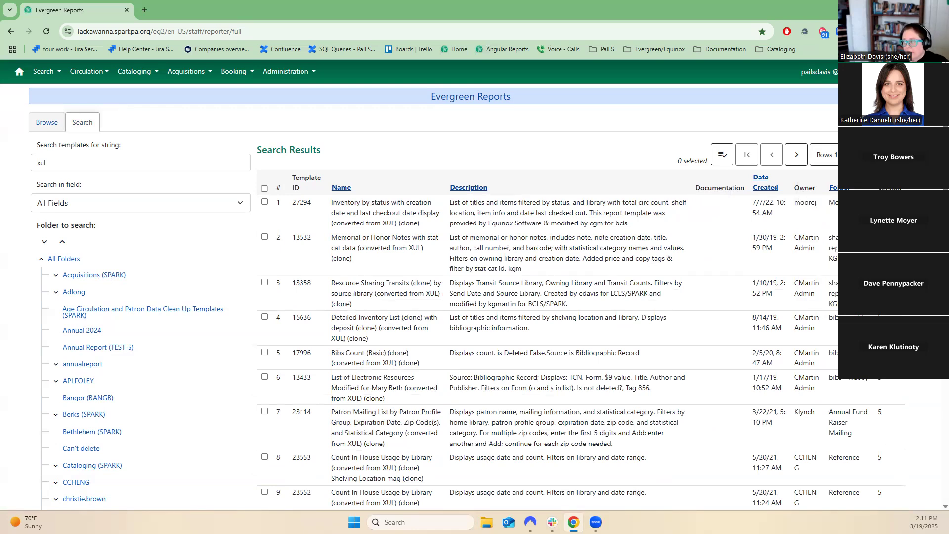
Review the search results and the Search in field options.
scroll(865, 399, "down", 8)
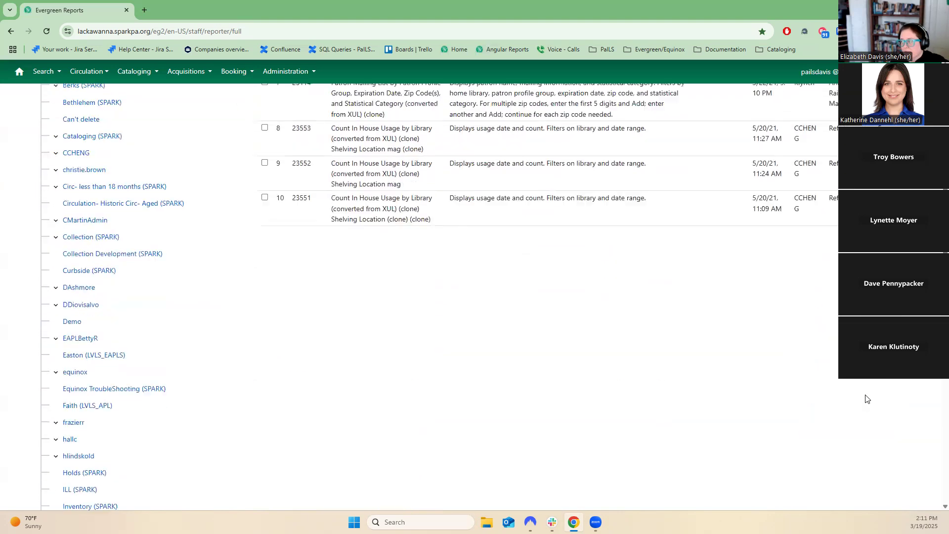
scroll(865, 398, "up", 8)
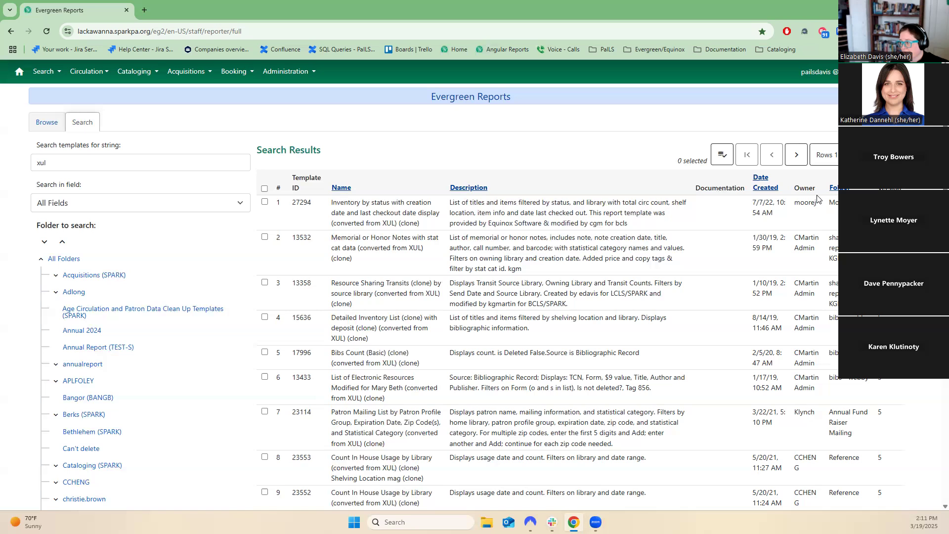
left_click(188, 208)
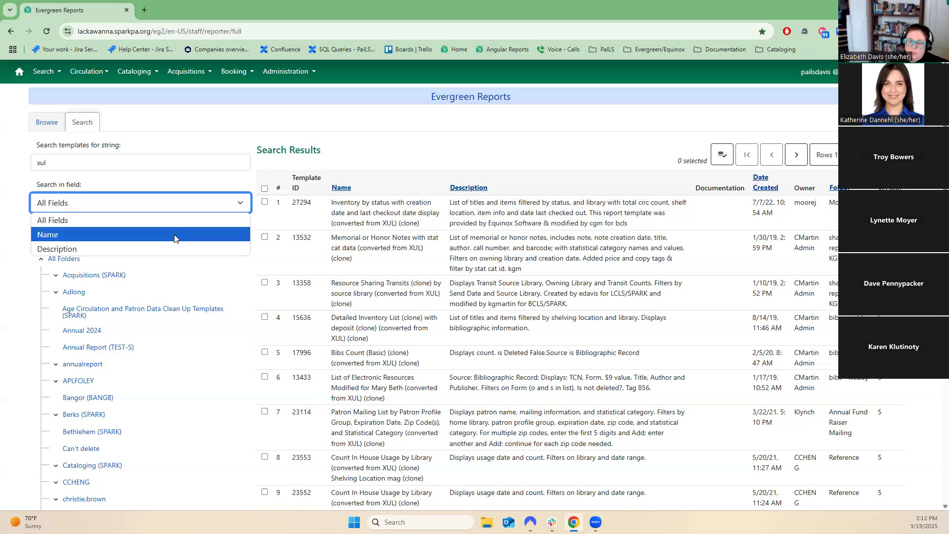
left_click(466, 133)
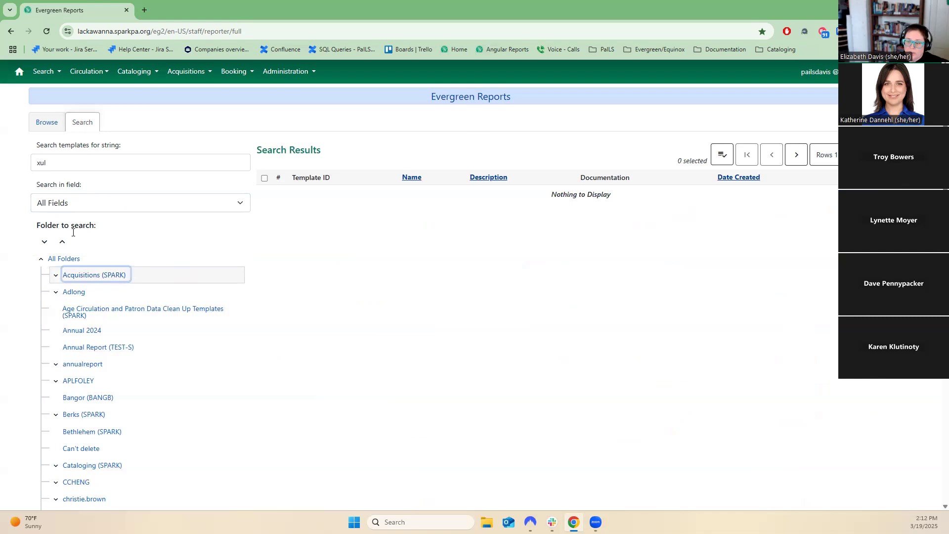
Rerun the xul template search with All Folders chosen as the folder to search.
left_click(43, 261)
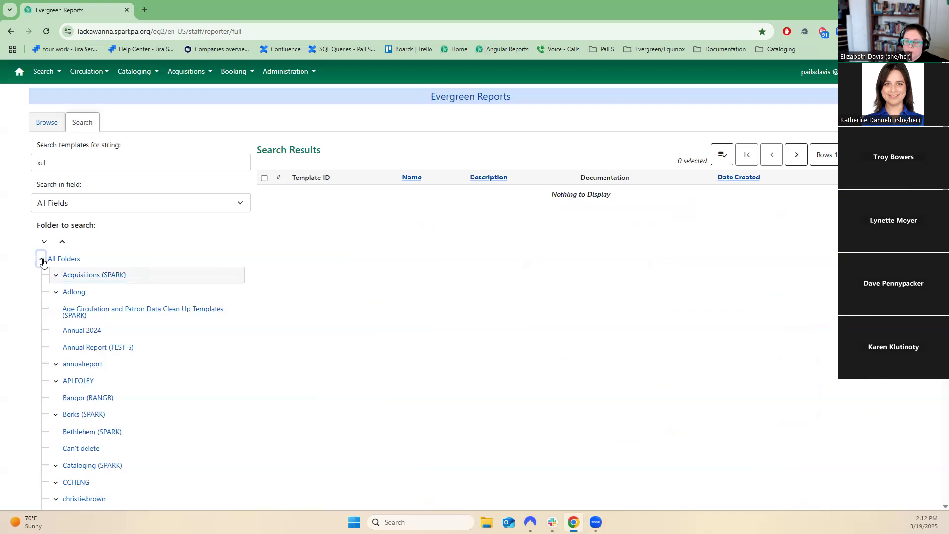
left_click(86, 205)
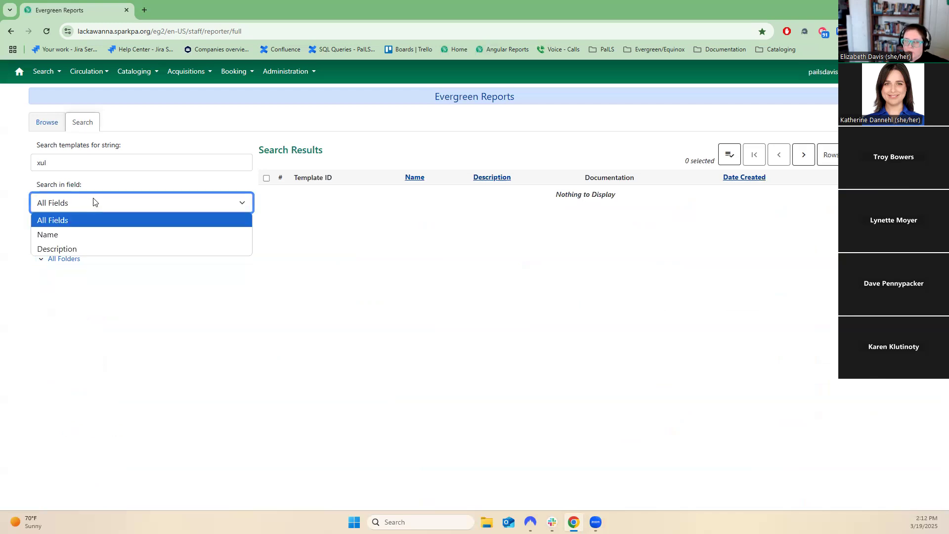
left_click(332, 137)
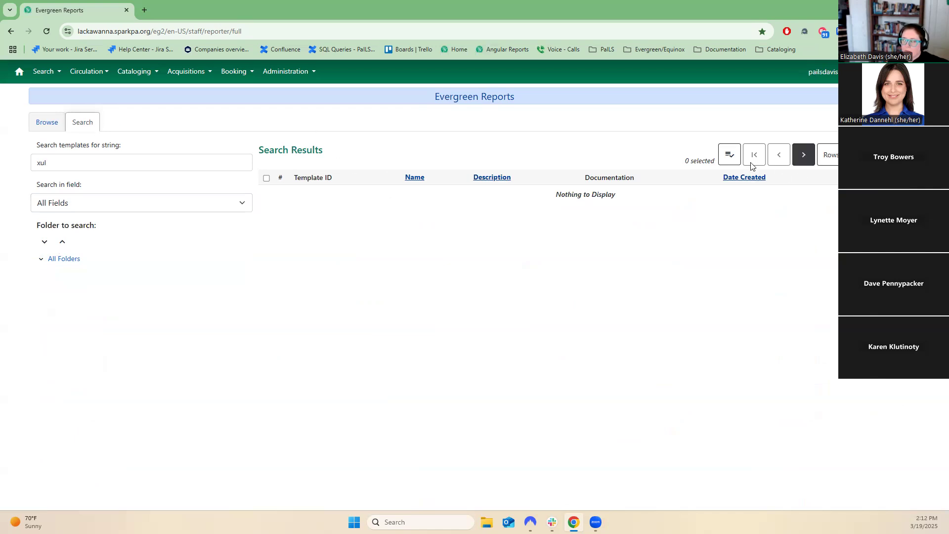
left_click(729, 157)
left_click(670, 138)
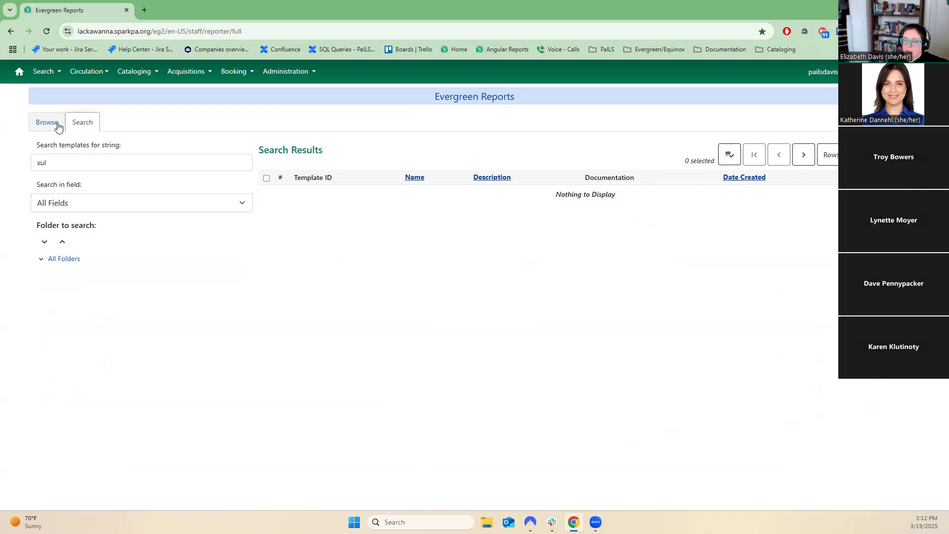
left_click(56, 204)
left_click(53, 257)
left_click(53, 257)
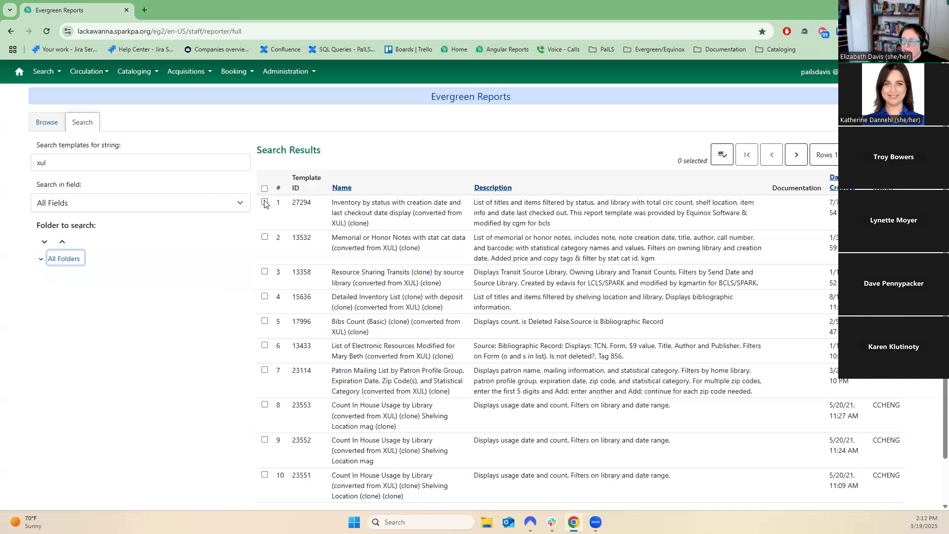
Select the Inventory by status template from the xul results and open its report list.
left_click(265, 202)
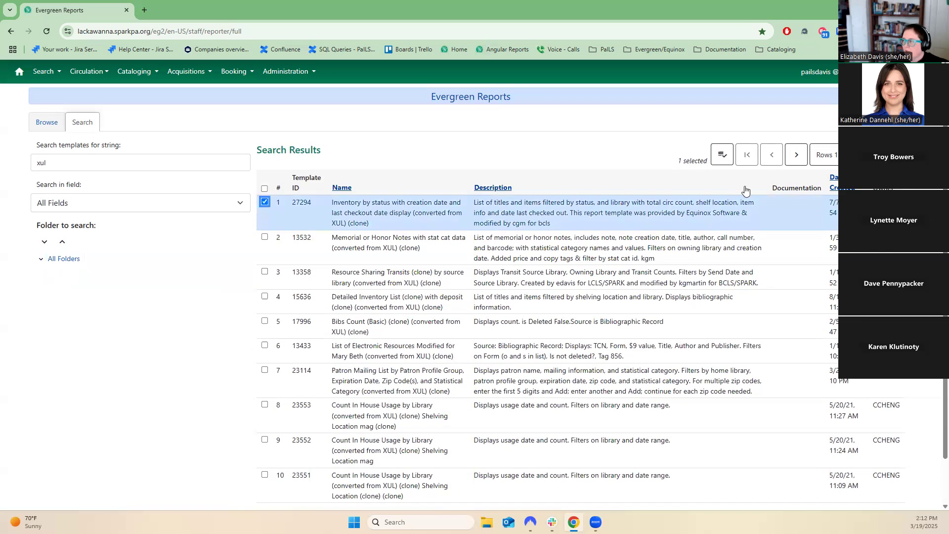
left_click(715, 156)
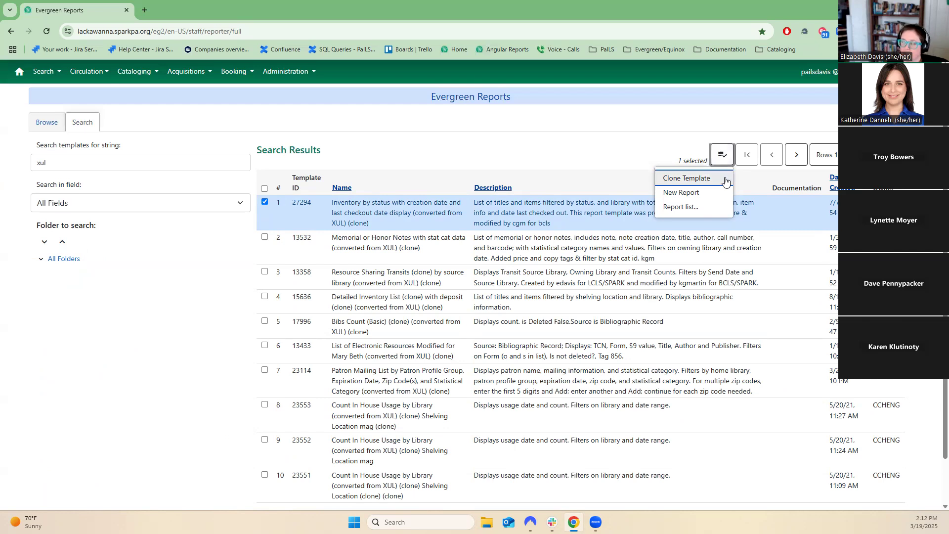
left_click(712, 212)
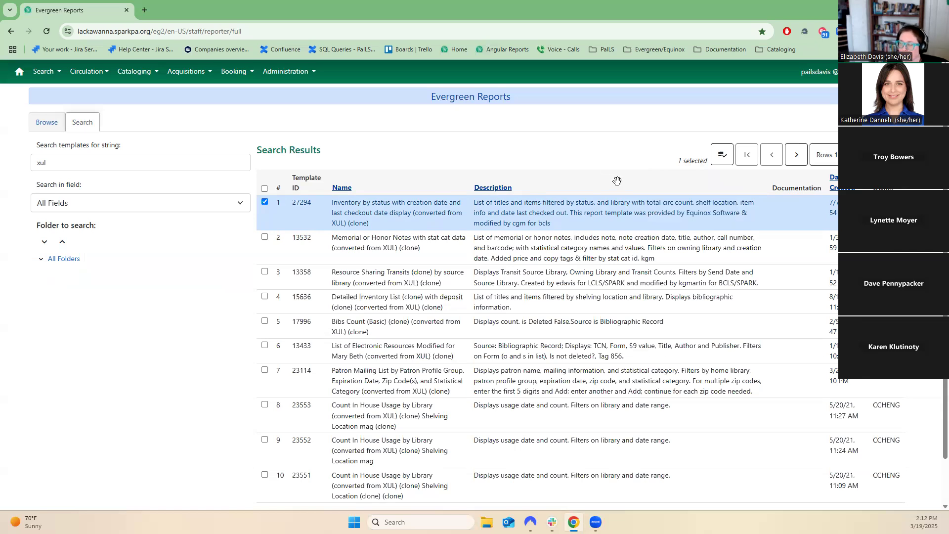
scroll(815, 247, "down", 1)
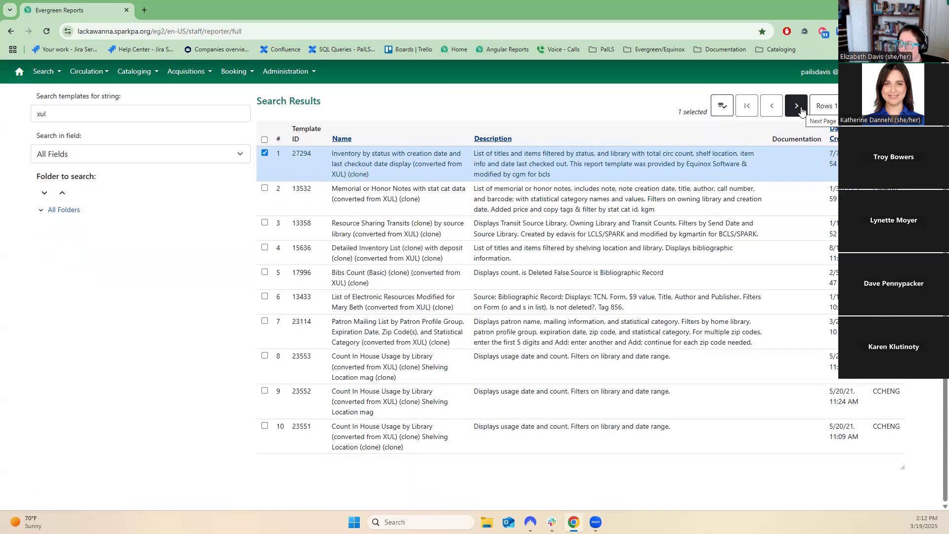
Page forward through the xul template search results to the fourth page.
left_click(801, 111)
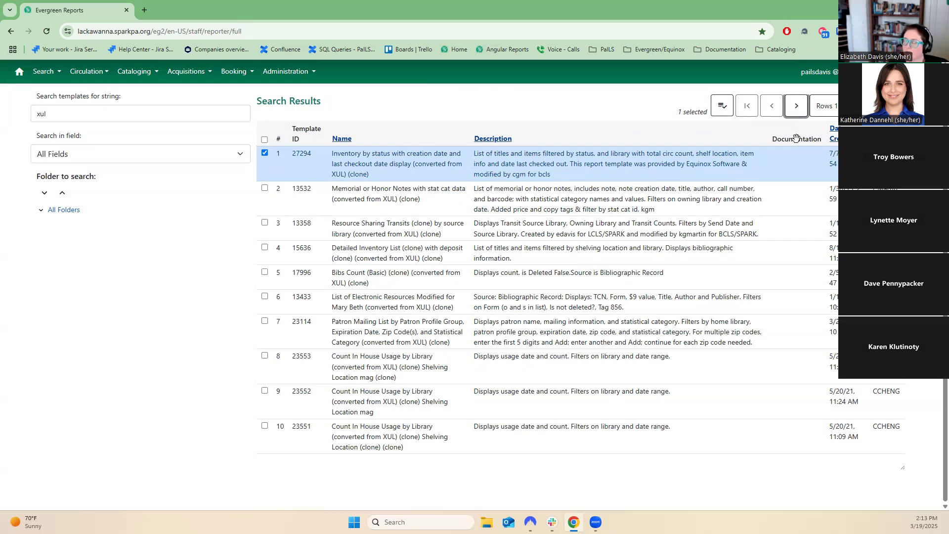
left_click(795, 104)
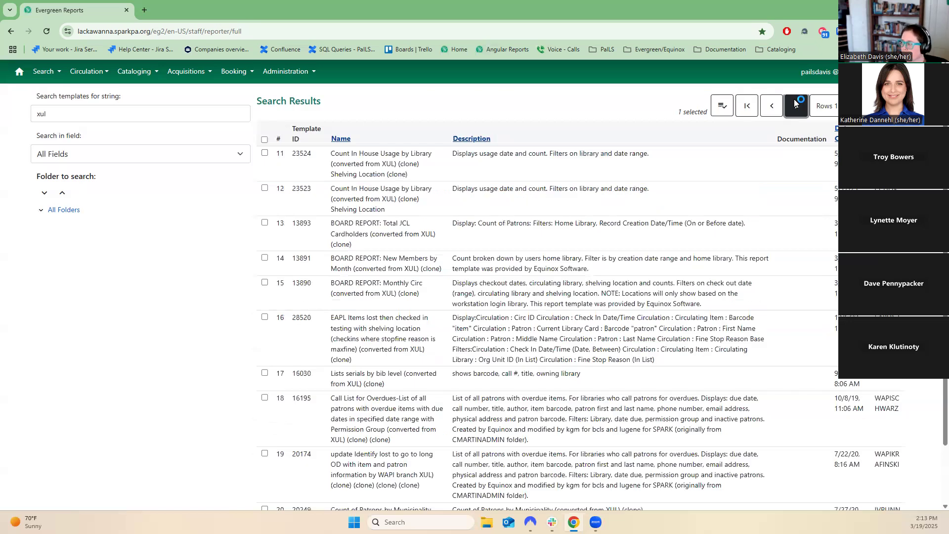
left_click(794, 103)
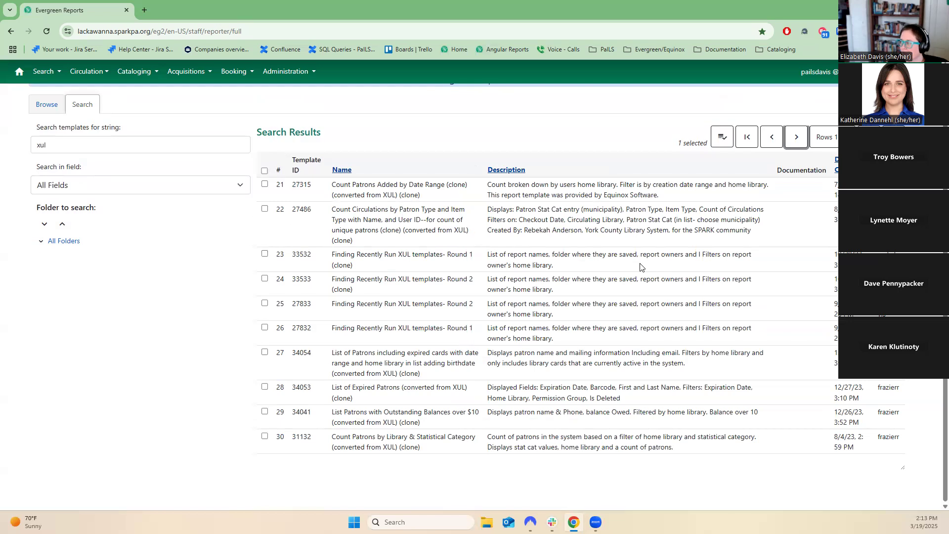
left_click(796, 136)
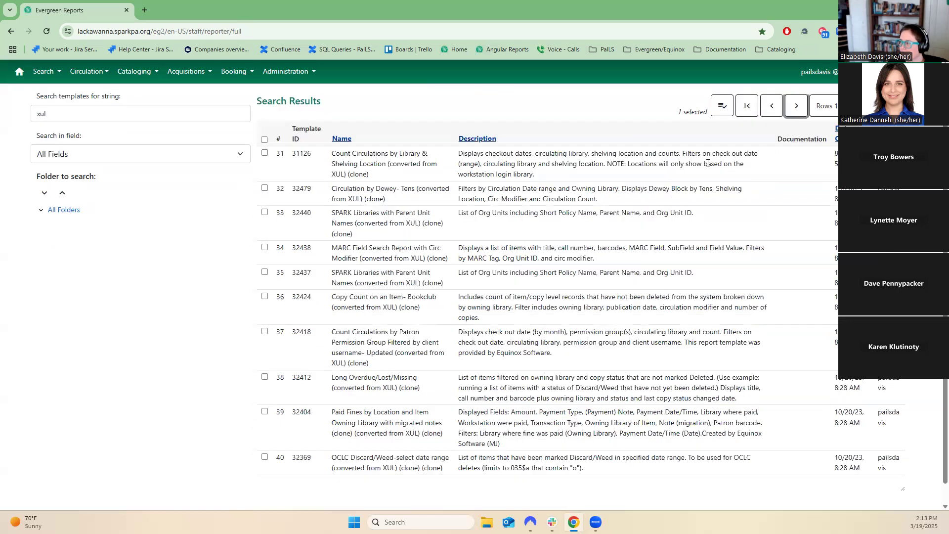
left_click(265, 188)
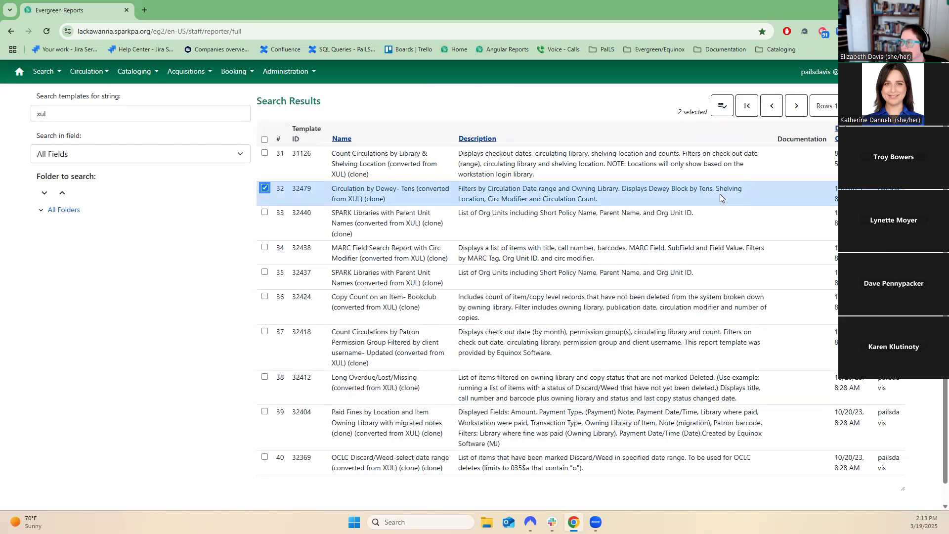
left_click(723, 109)
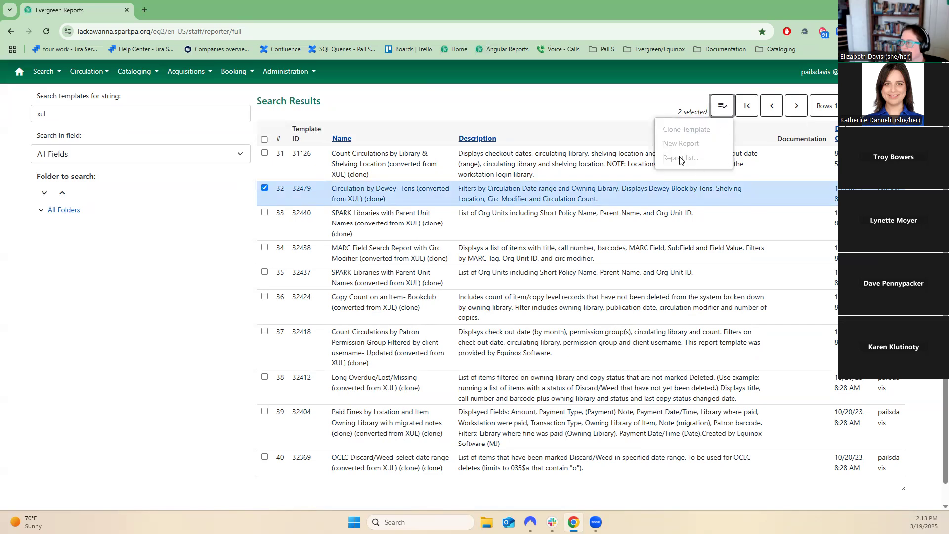
left_click(663, 195)
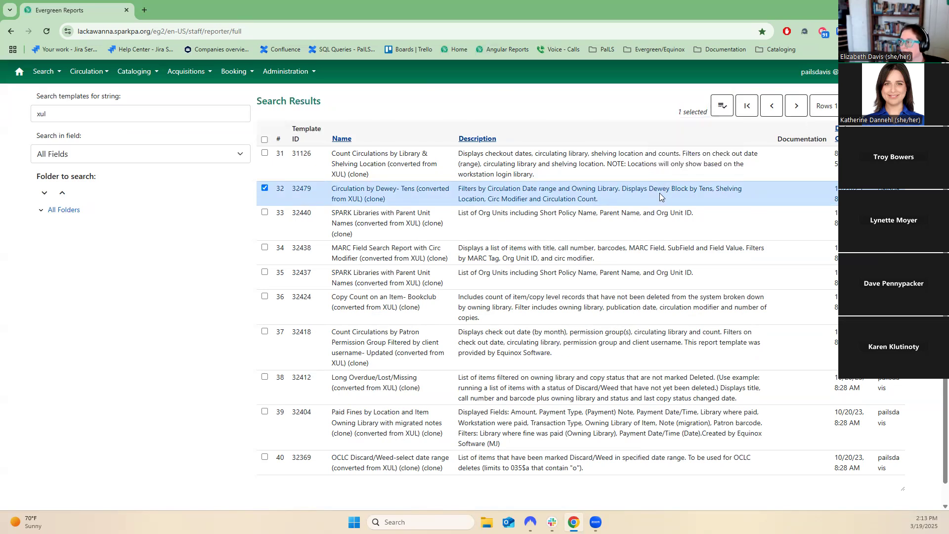
Open the report list for the Count Circulations by Library & Shelving Location (converted from XUL) template.
scroll(593, 212, "up", 1)
left_click(512, 214)
left_click(722, 155)
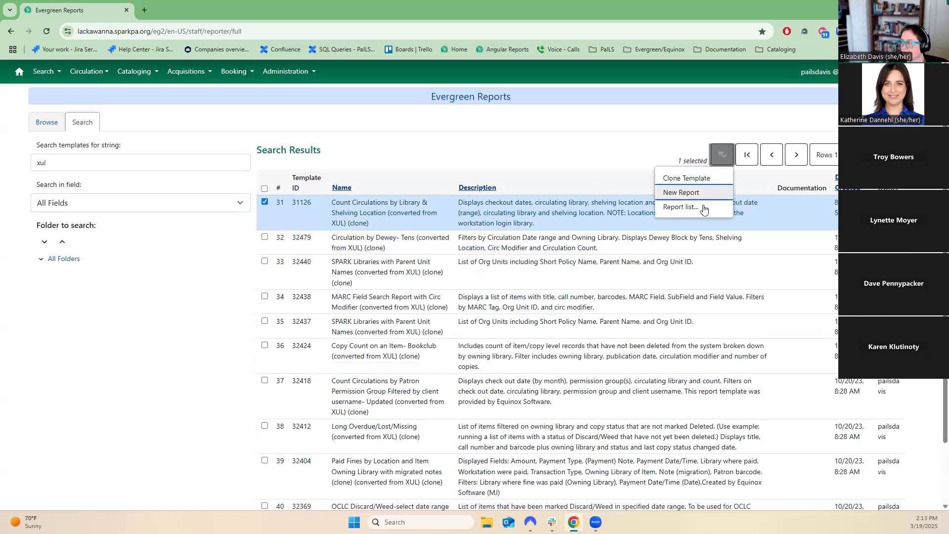
left_click(697, 212)
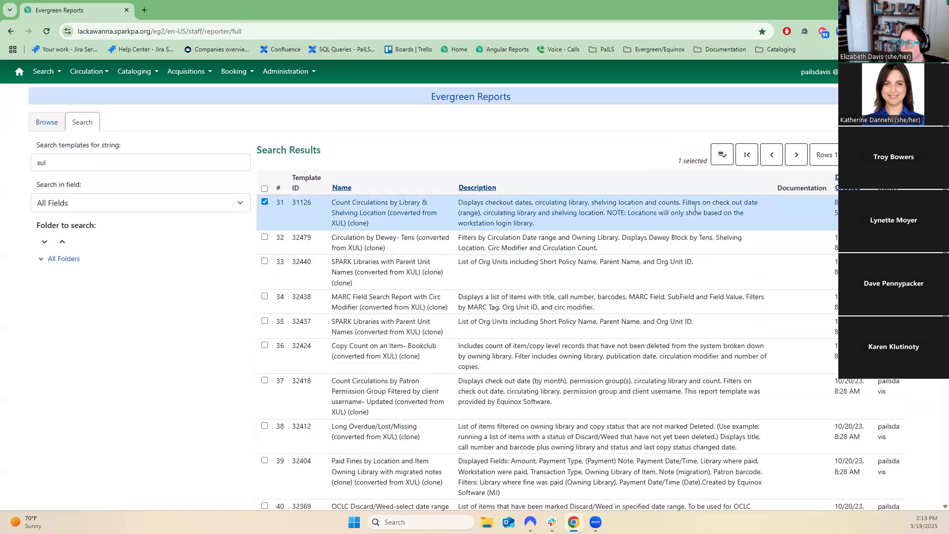
scroll(695, 208, "down", 5)
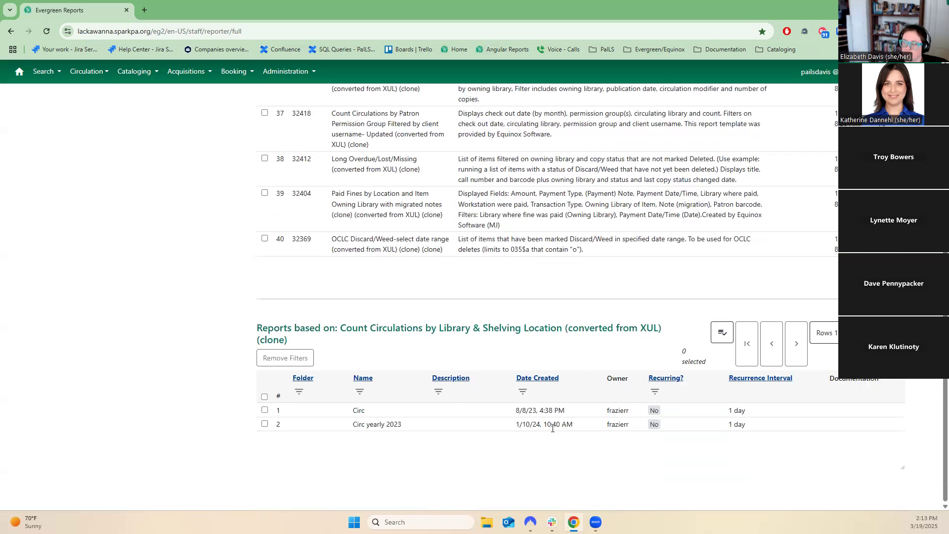
scroll(548, 421, "up", 6)
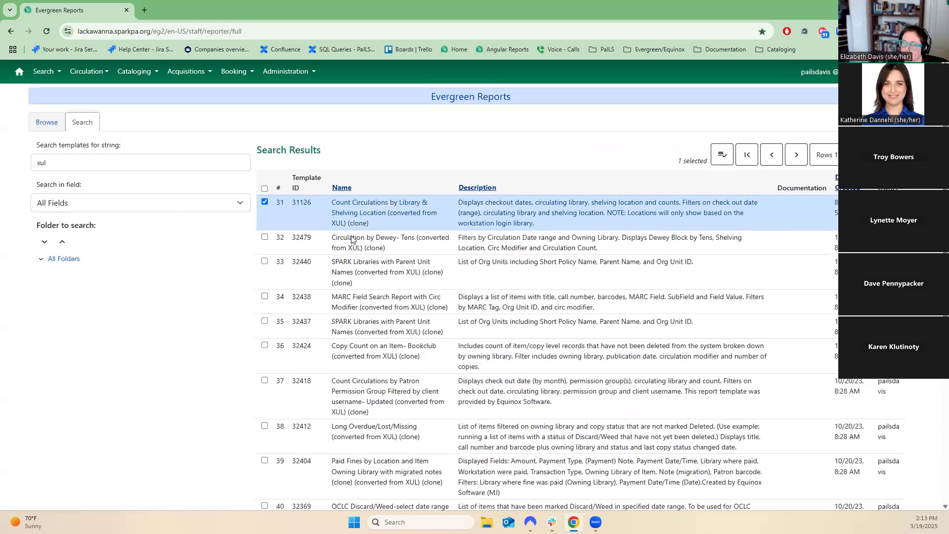
scroll(616, 437, "down", 5)
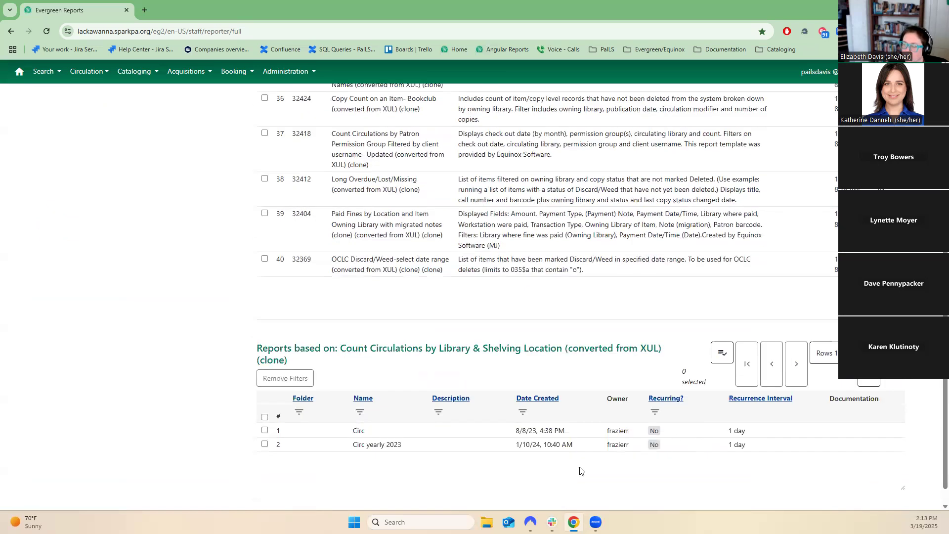
scroll(557, 474, "down", 1)
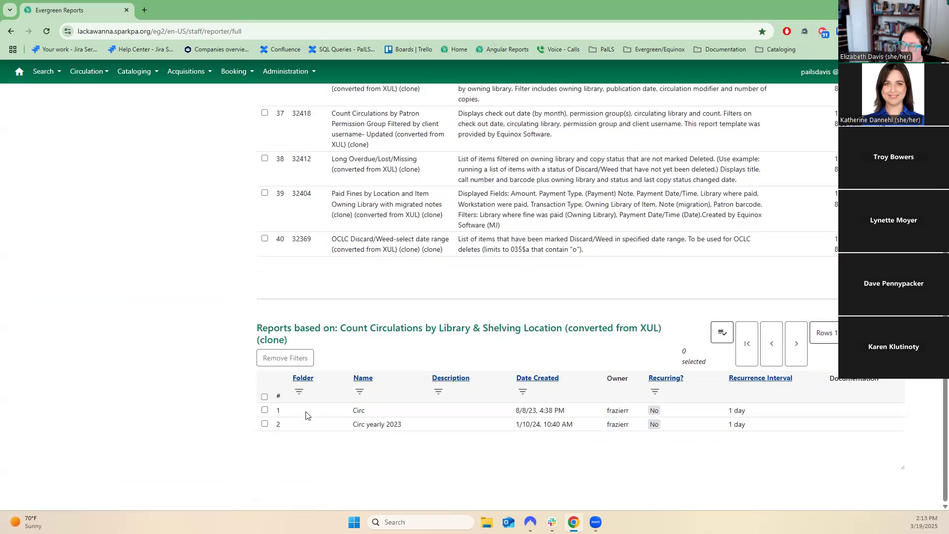
Select the Circ report based on that template and open its output list.
left_click(265, 410)
left_click(719, 336)
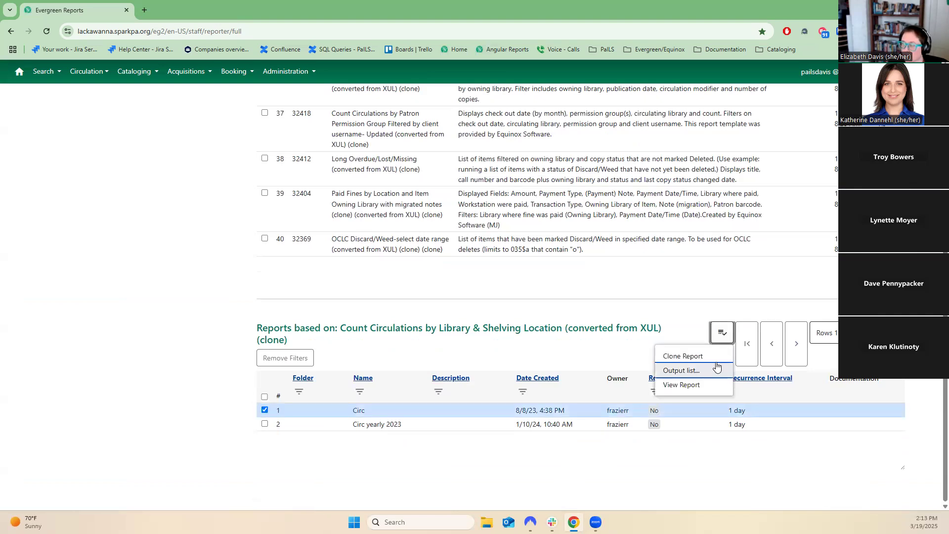
left_click(681, 371)
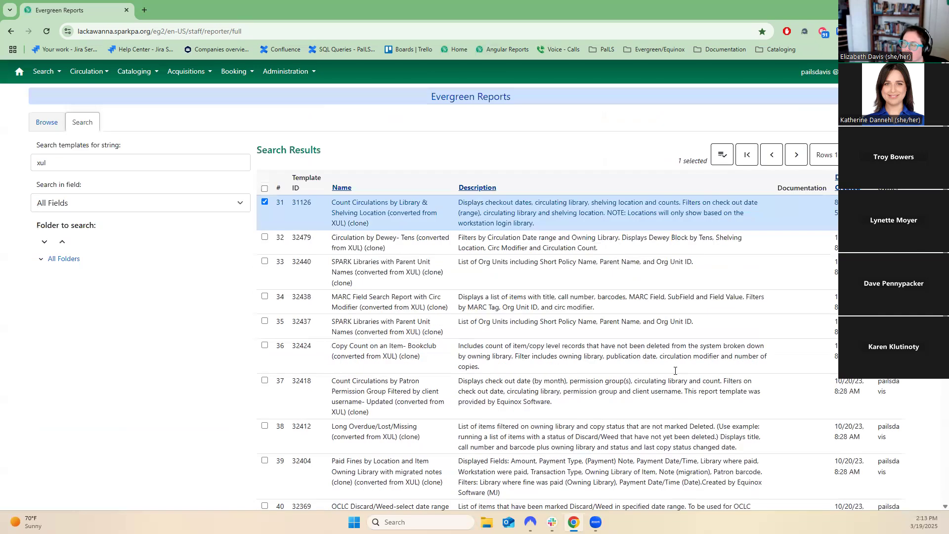
Switch to browsing folders and open the Acquisitions (SPARK) template folder.
left_click(42, 121)
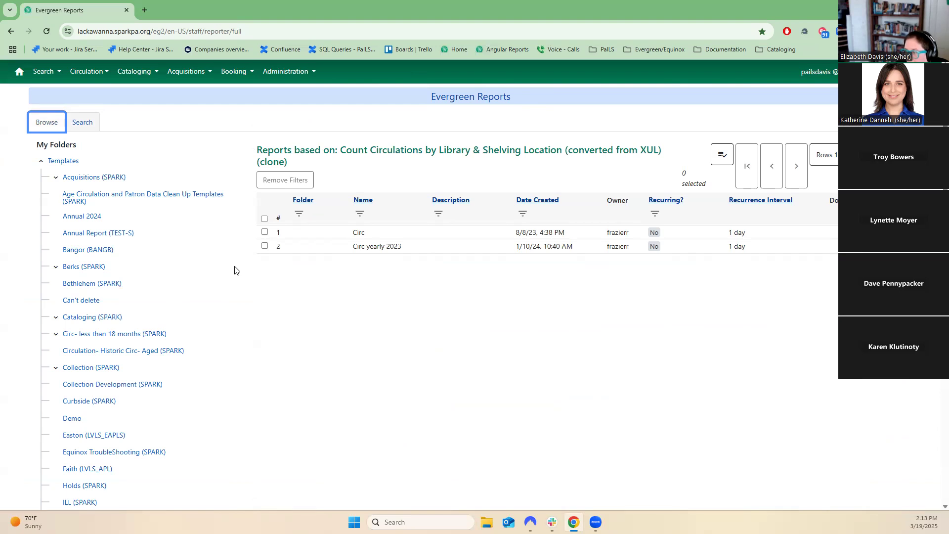
left_click(74, 178)
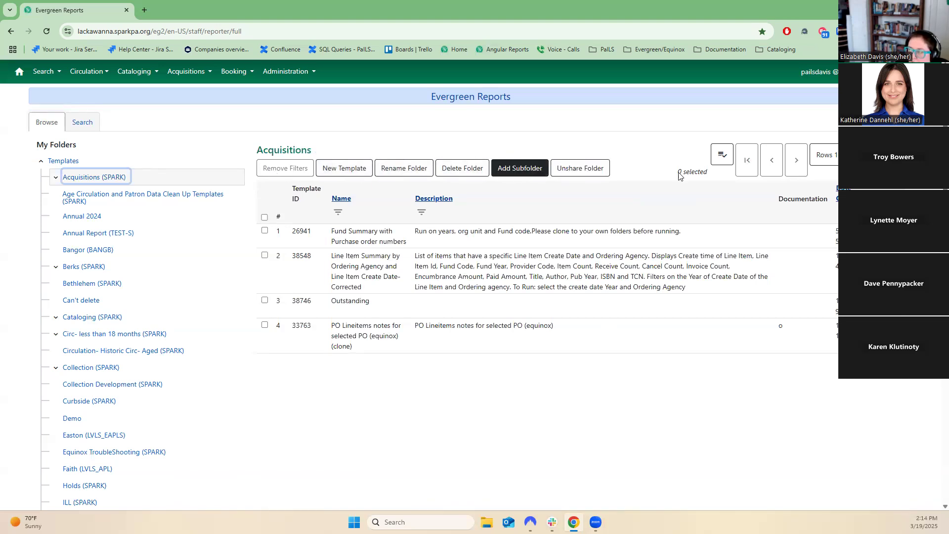
left_click(723, 156)
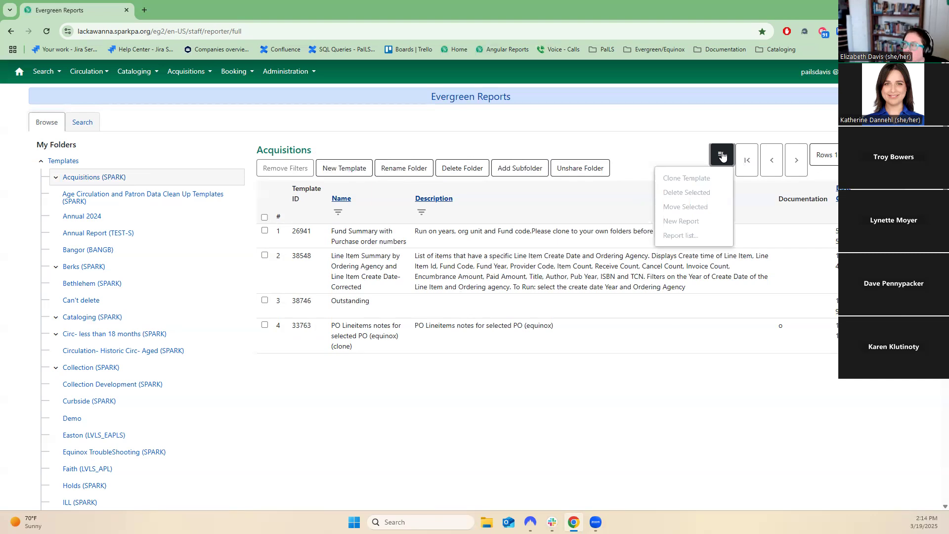
left_click(507, 212)
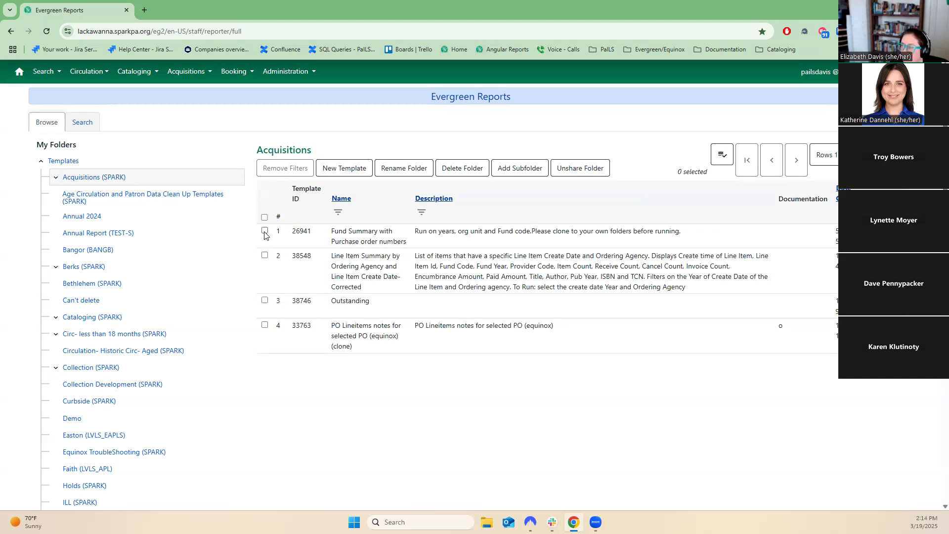
Start a new template from the Acquisitions folder and set its folder to Bangor (BANGB).
left_click(347, 168)
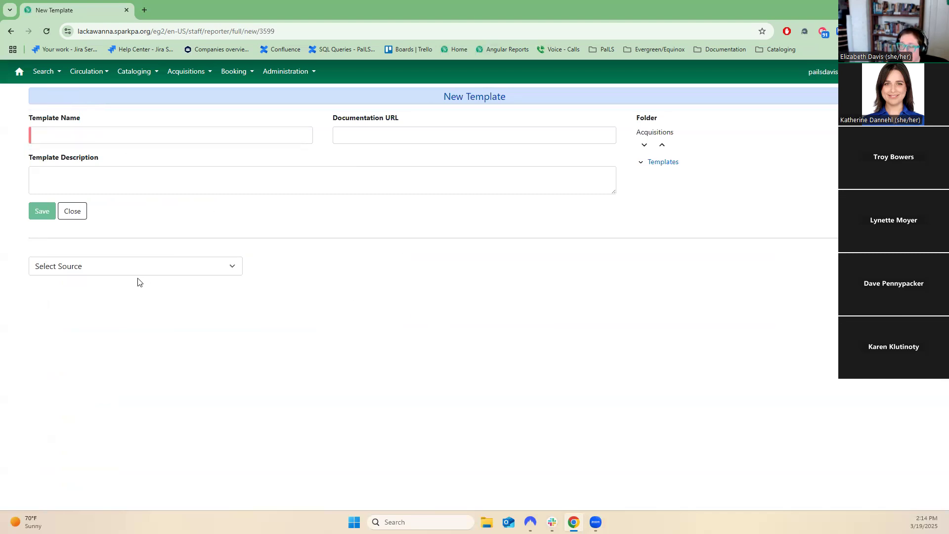
left_click(649, 165)
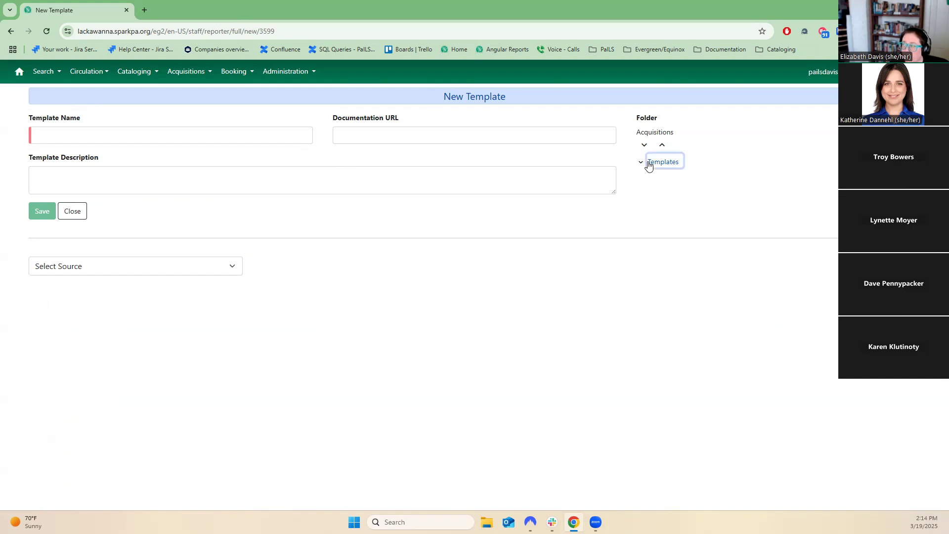
left_click(640, 164)
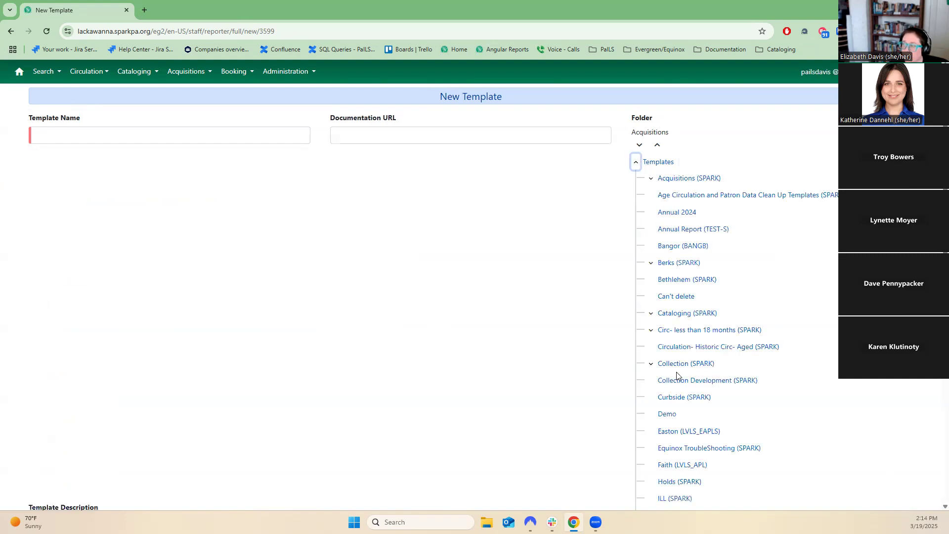
scroll(682, 390, "down", 5)
scroll(682, 388, "up", 5)
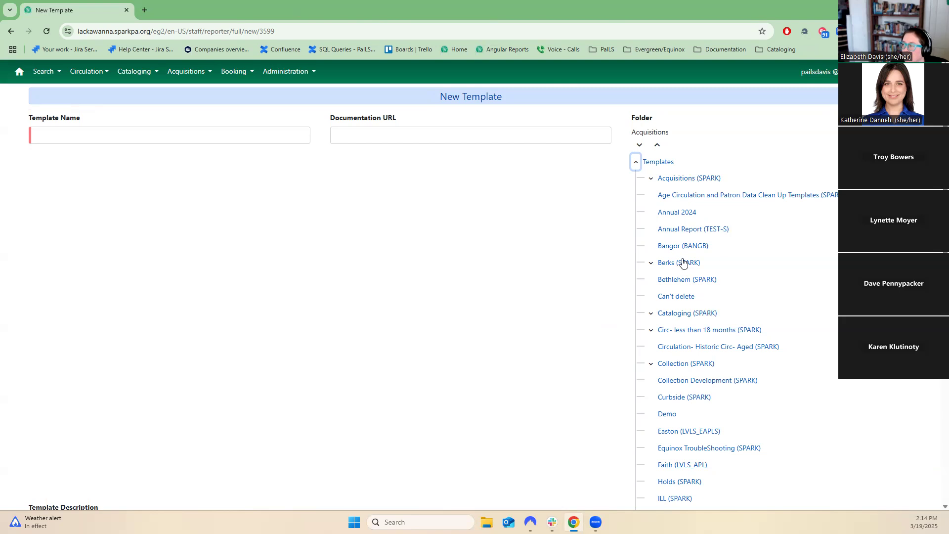
left_click(675, 246)
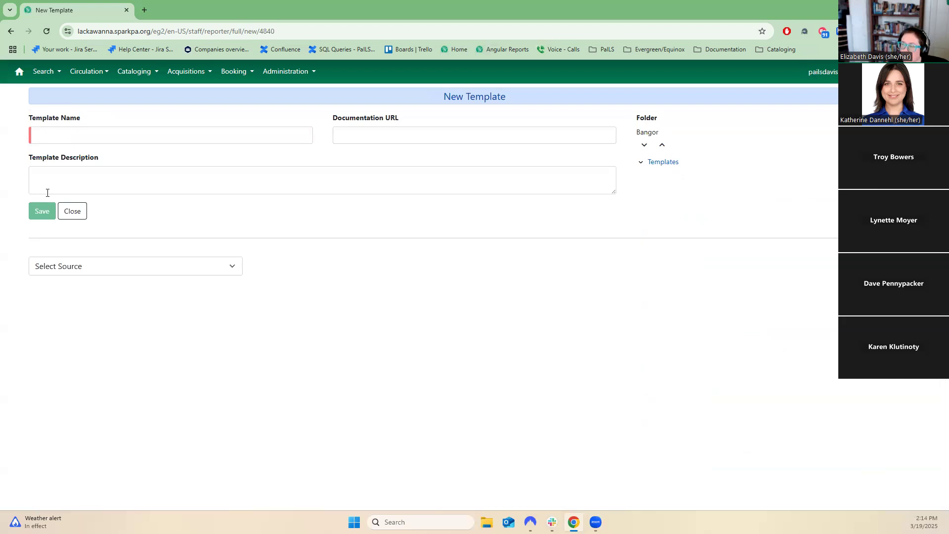
Select Item as the new template's source.
left_click(50, 133)
left_click(341, 137)
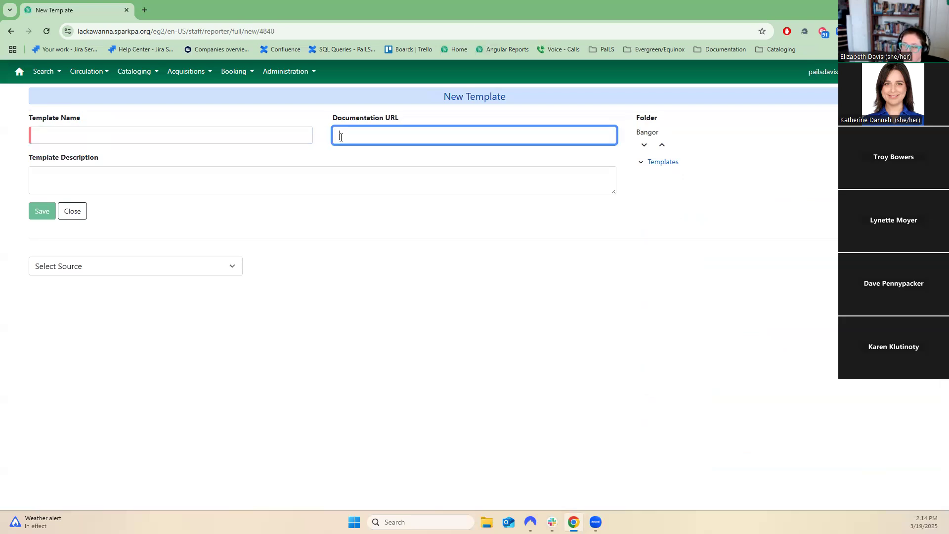
left_click(104, 183)
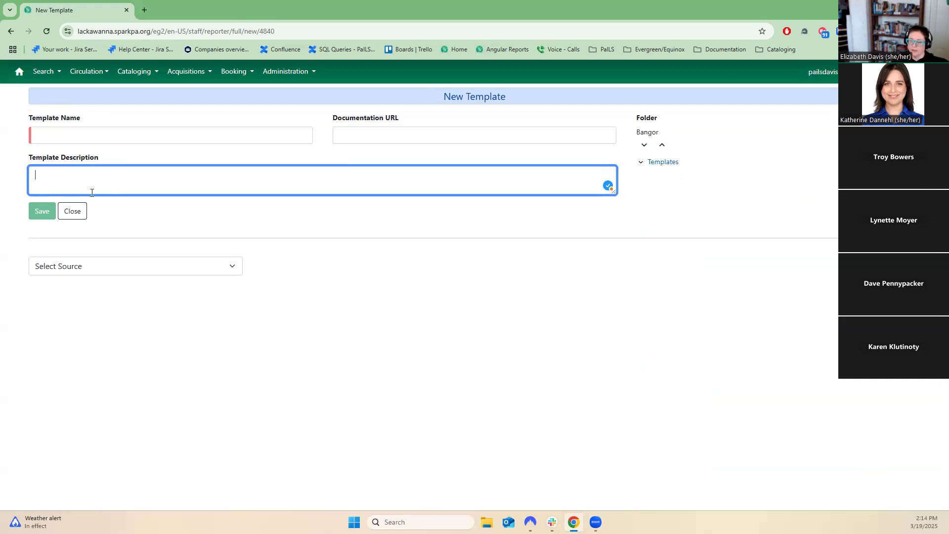
left_click(69, 276)
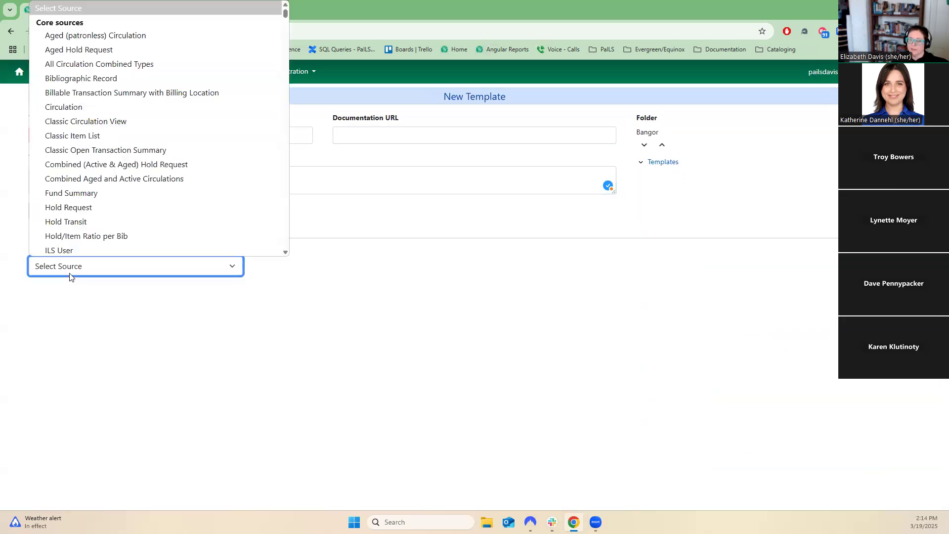
scroll(203, 187, "down", 8)
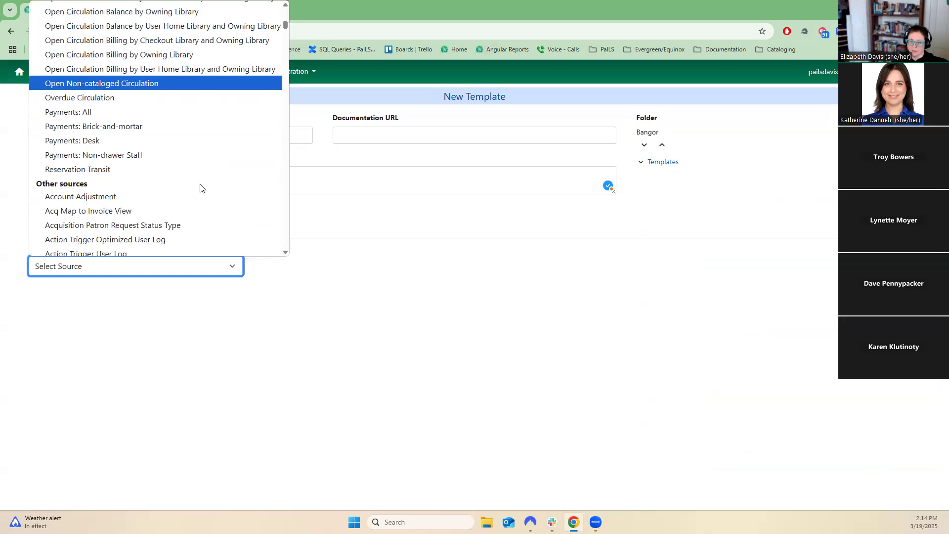
scroll(197, 188, "down", 2)
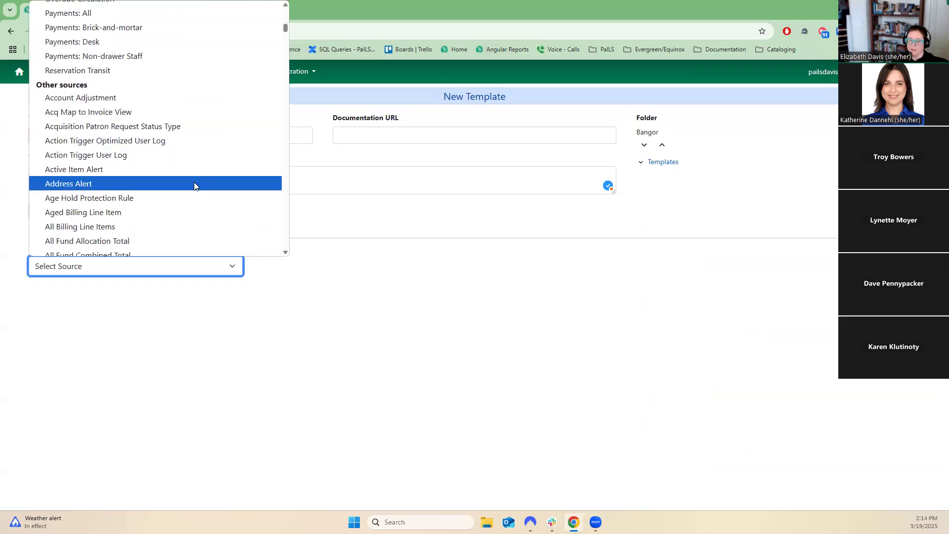
scroll(194, 185, "down", 2)
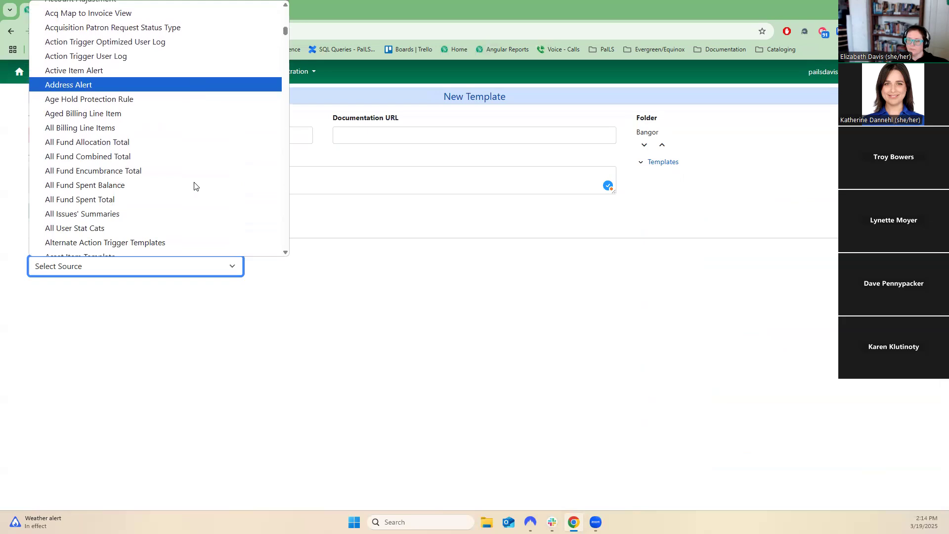
scroll(203, 185, "up", 8)
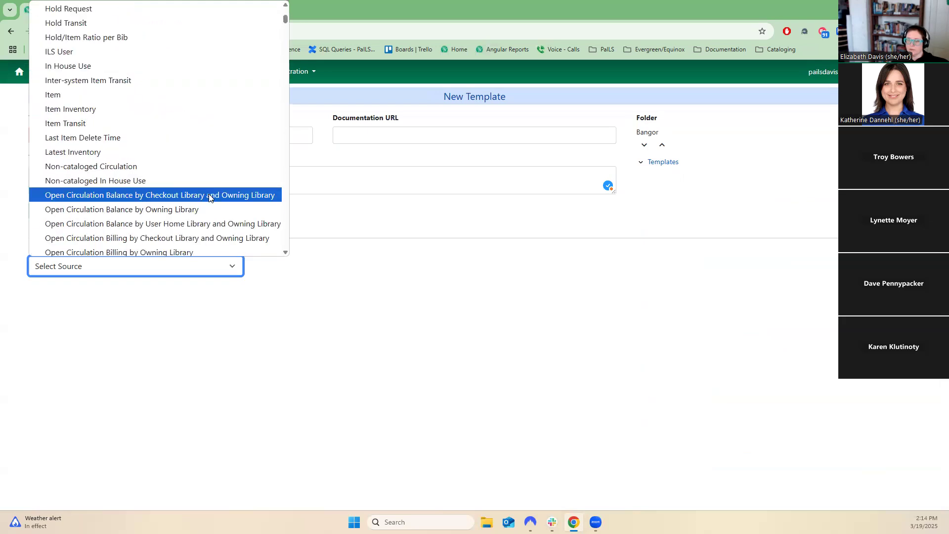
left_click(154, 95)
scroll(468, 209, "down", 3)
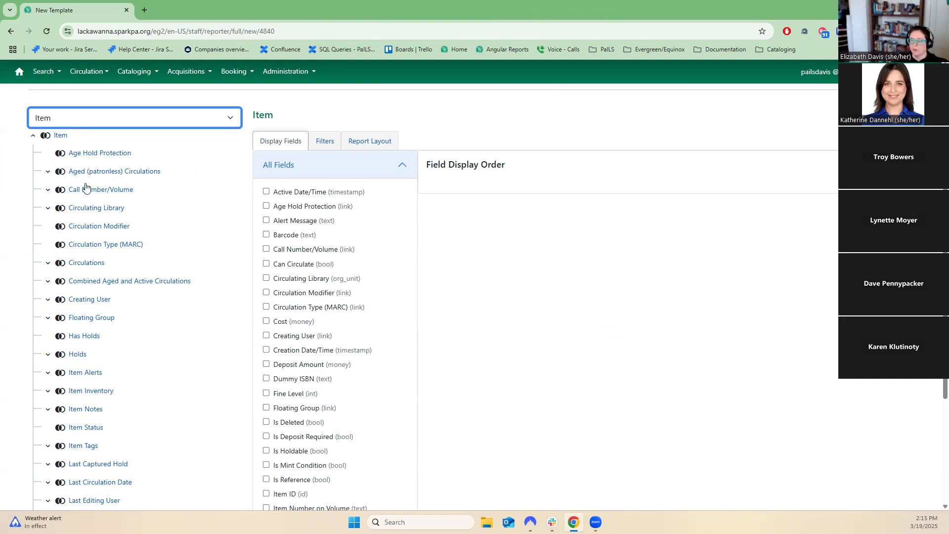
Add Barcode and Item ID as display fields and move Item ID above Barcode.
left_click(56, 137)
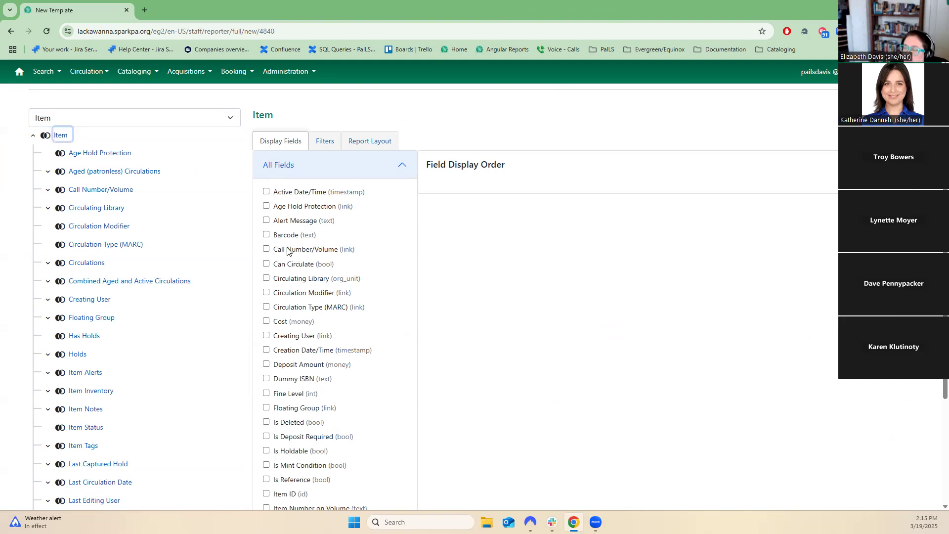
left_click(267, 236)
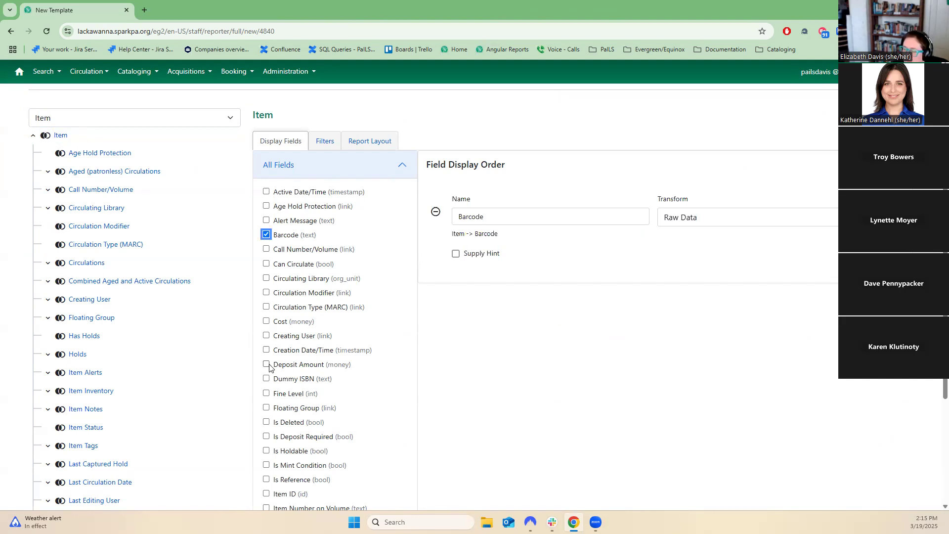
scroll(270, 368, "down", 1)
left_click(266, 445)
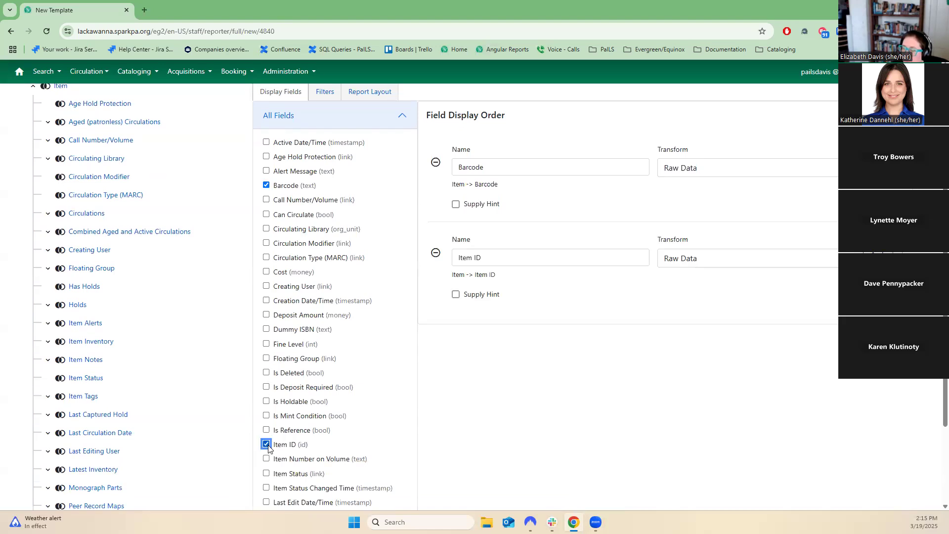
scroll(486, 400, "up", 3)
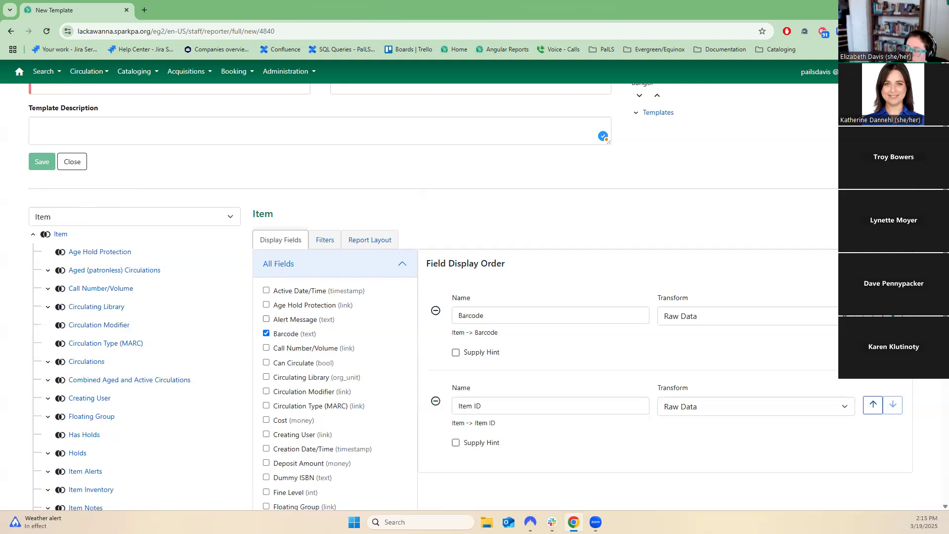
left_click(872, 404)
left_click(874, 405)
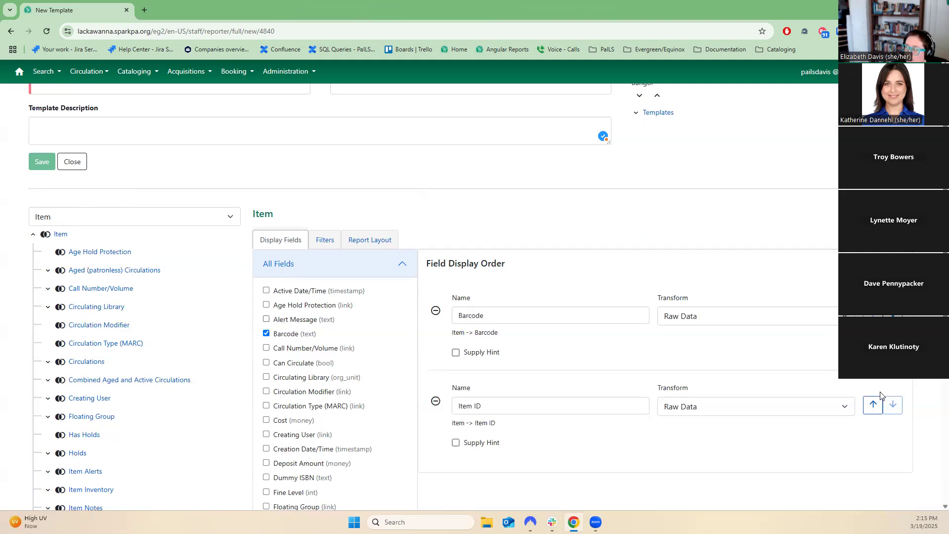
left_click(873, 404)
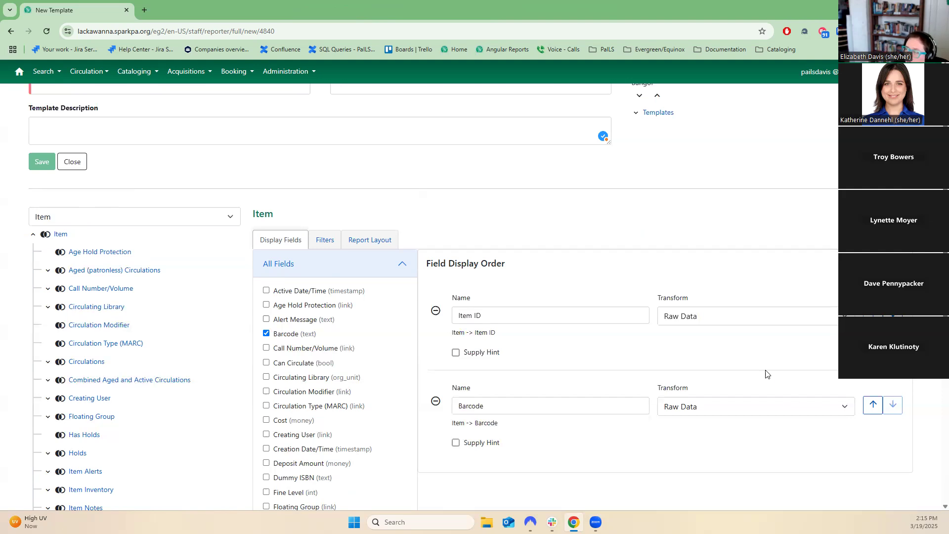
Rename the Item ID display field to Database ID.
left_click(717, 314)
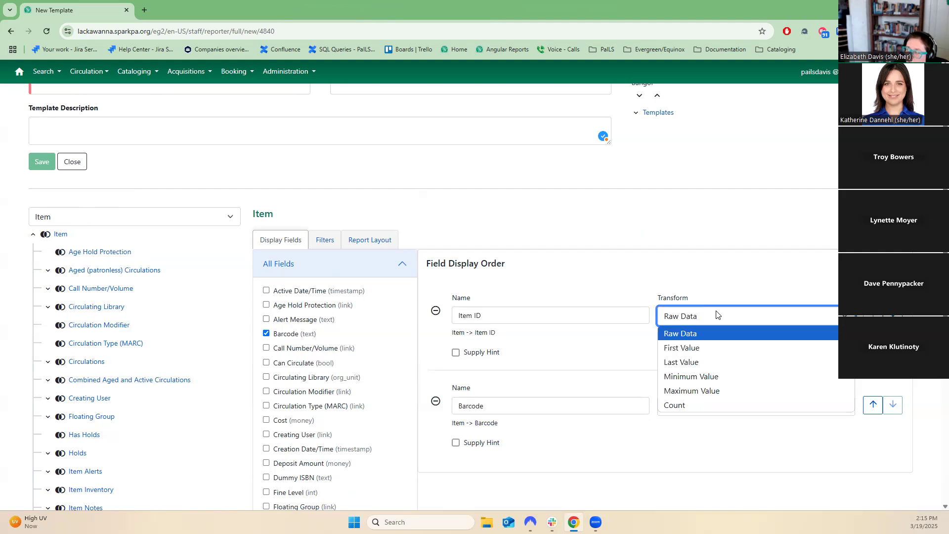
left_click(478, 357)
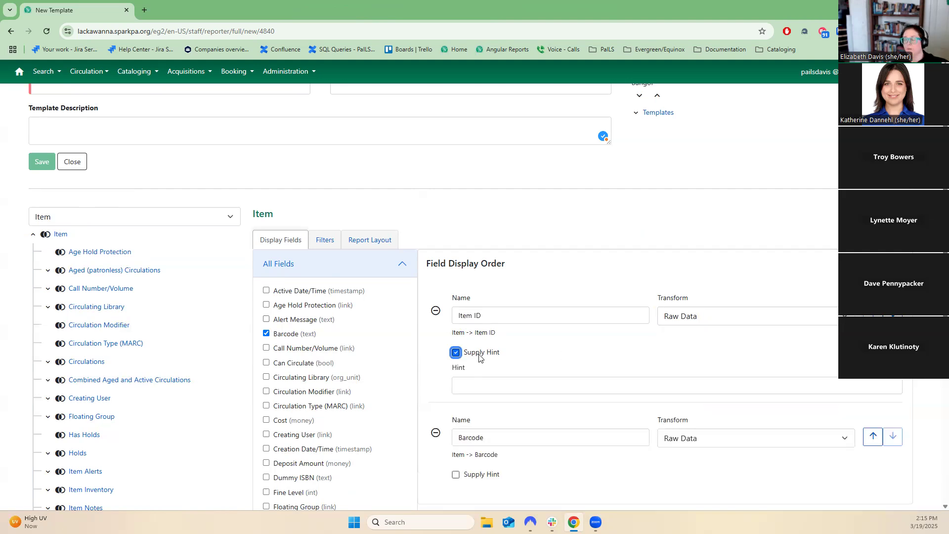
left_click_drag(480, 315, 388, 319)
key("BackSpace")
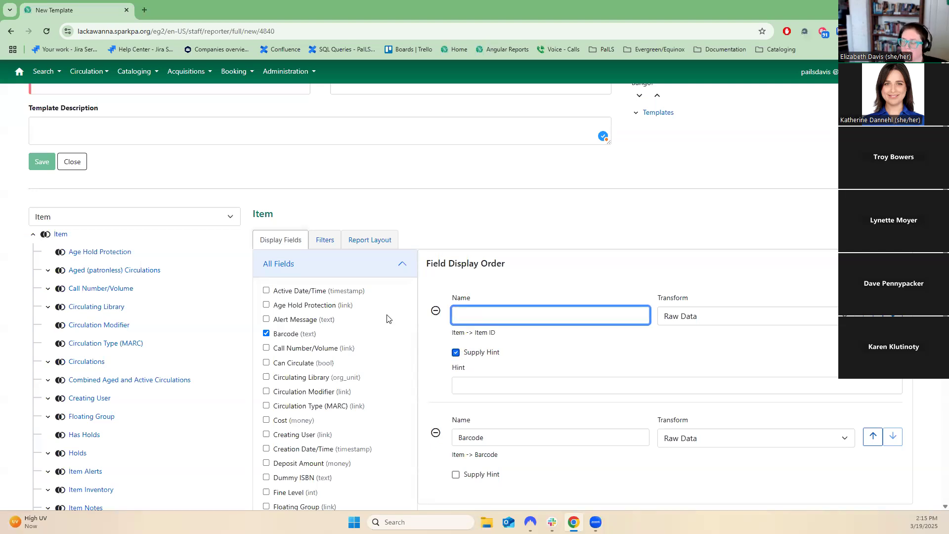
type("Database ID")
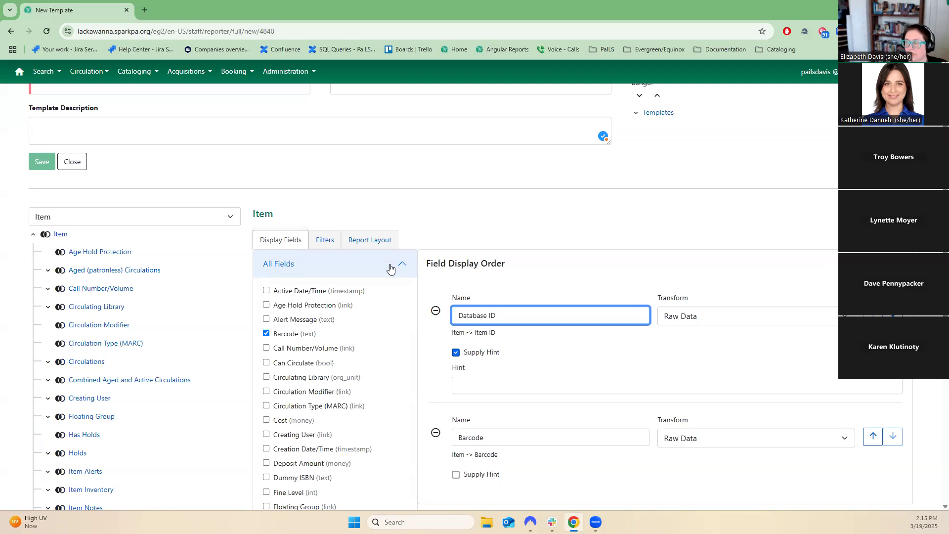
left_click(500, 335)
left_click_drag(495, 337, 440, 339)
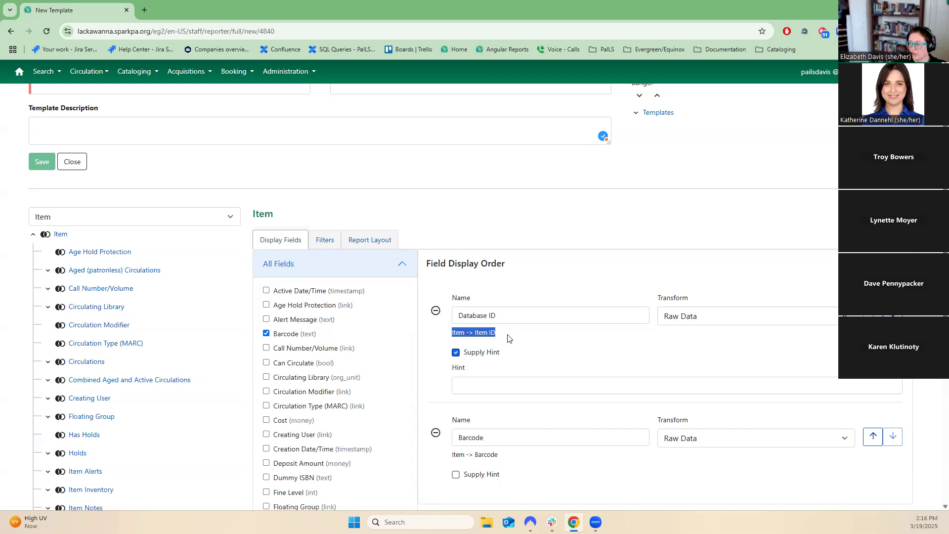
left_click(509, 338)
left_click(456, 353)
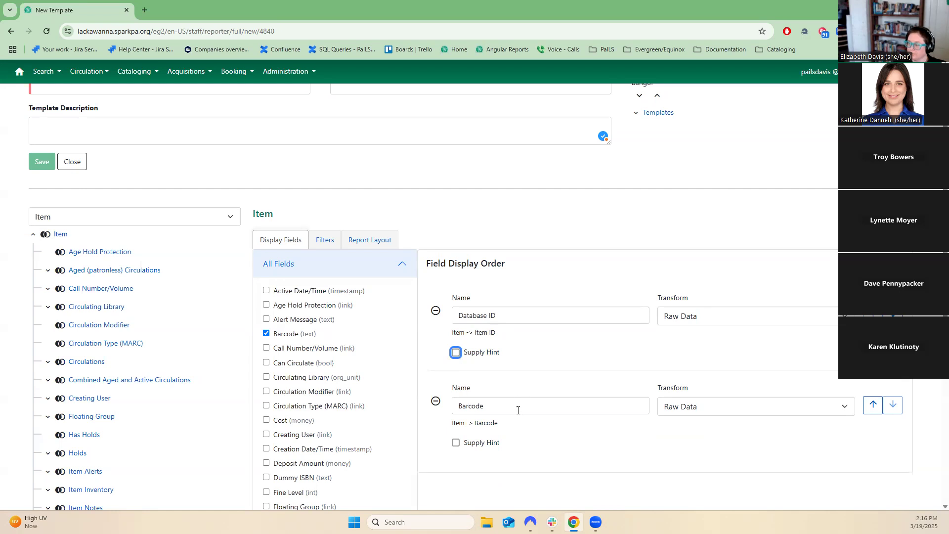
Add Barcode and Last Edit Date/Time as filter fields.
left_click(325, 240)
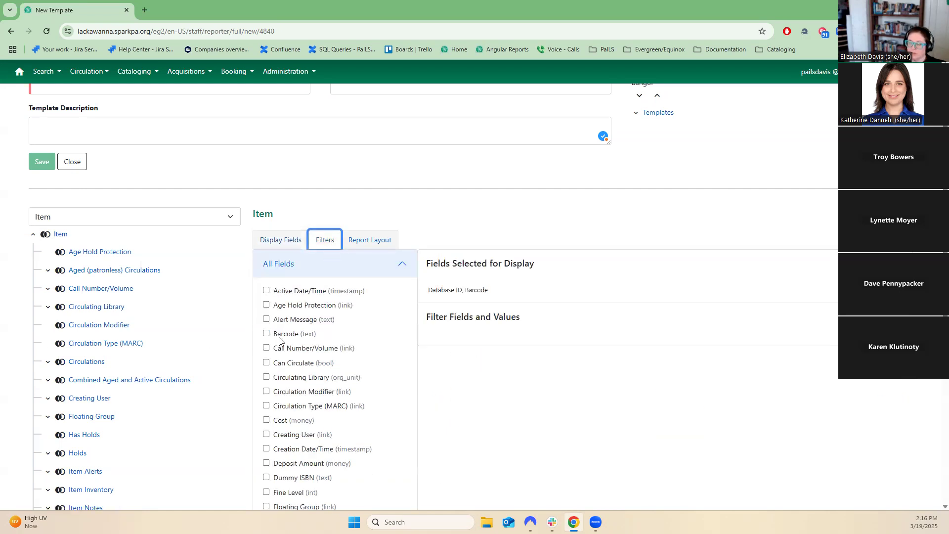
left_click(308, 336)
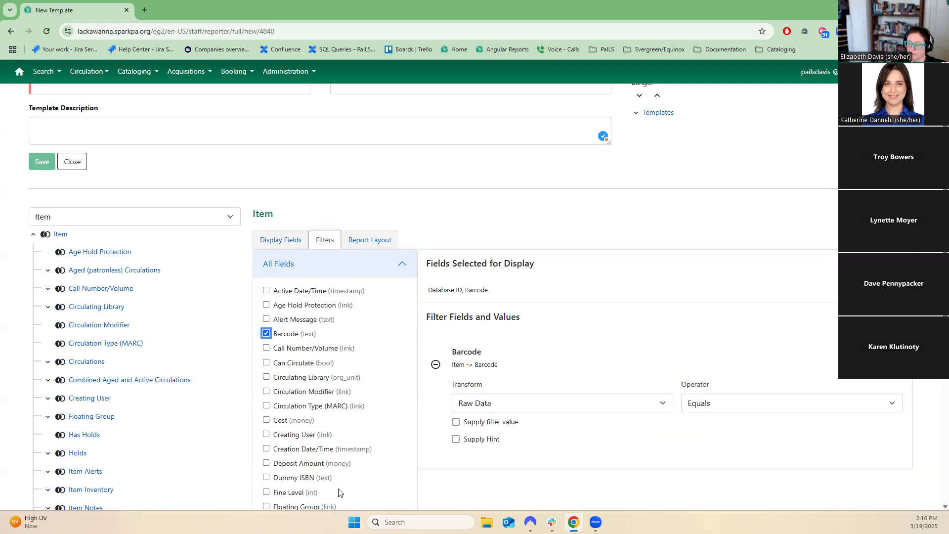
scroll(339, 492, "down", 5)
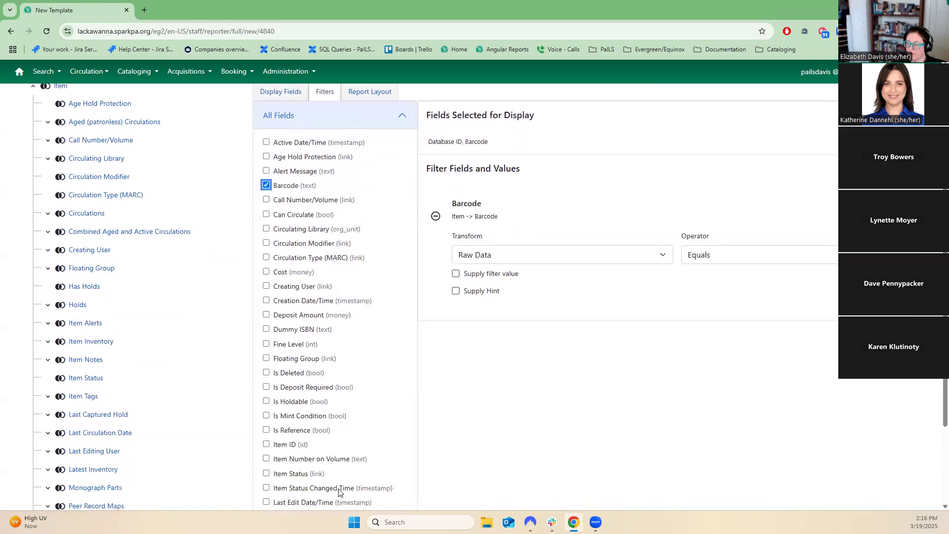
scroll(338, 492, "down", 1)
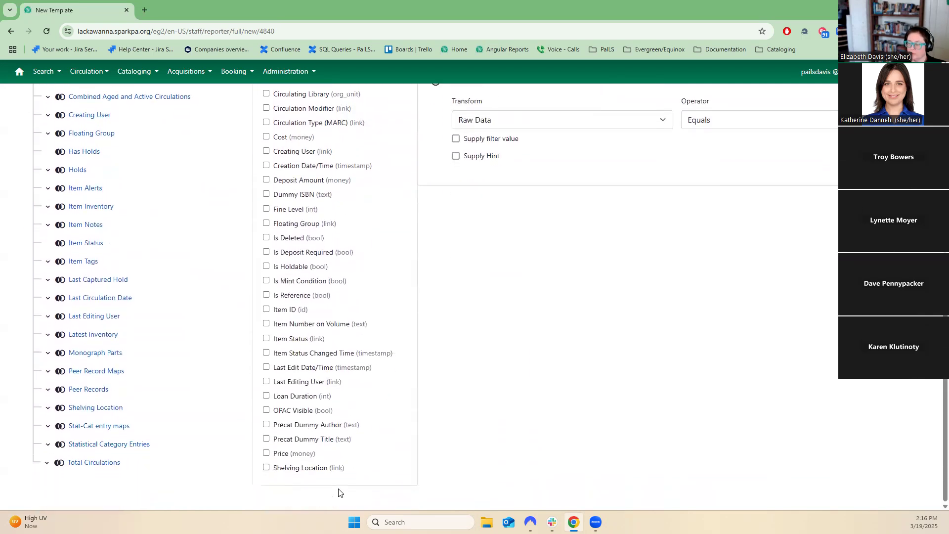
left_click(337, 366)
scroll(635, 447, "up", 3)
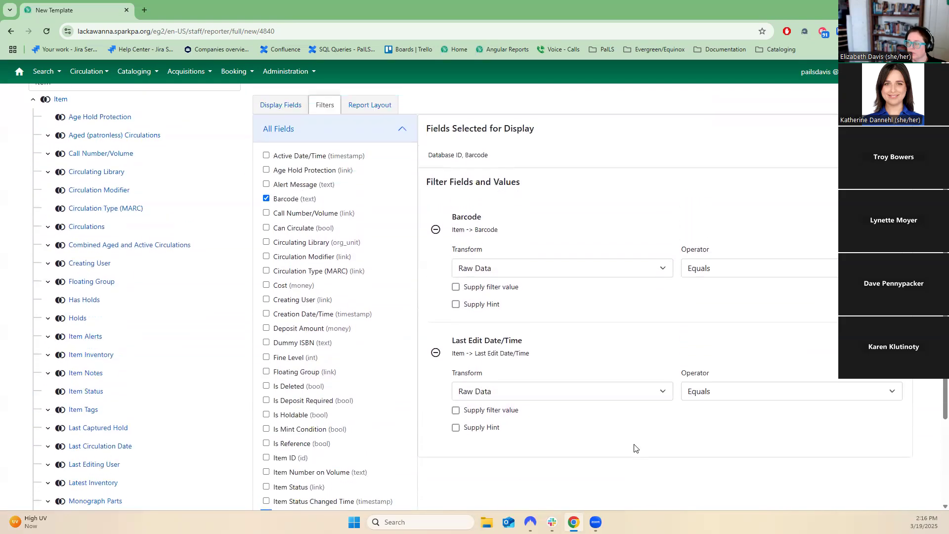
Set the Last Edit Date/Time filter's transform to Month.
left_click(556, 269)
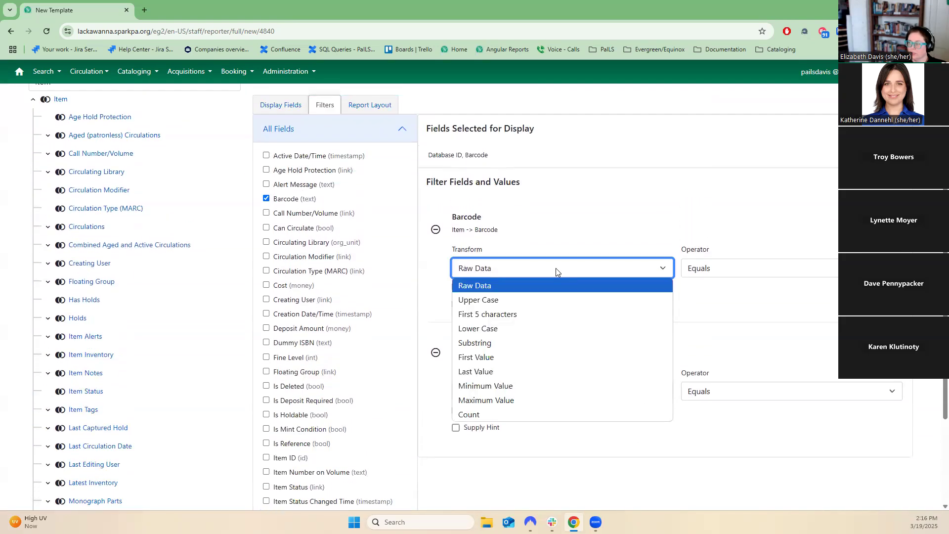
left_click(571, 206)
left_click(497, 393)
left_click(528, 393)
left_click(528, 393)
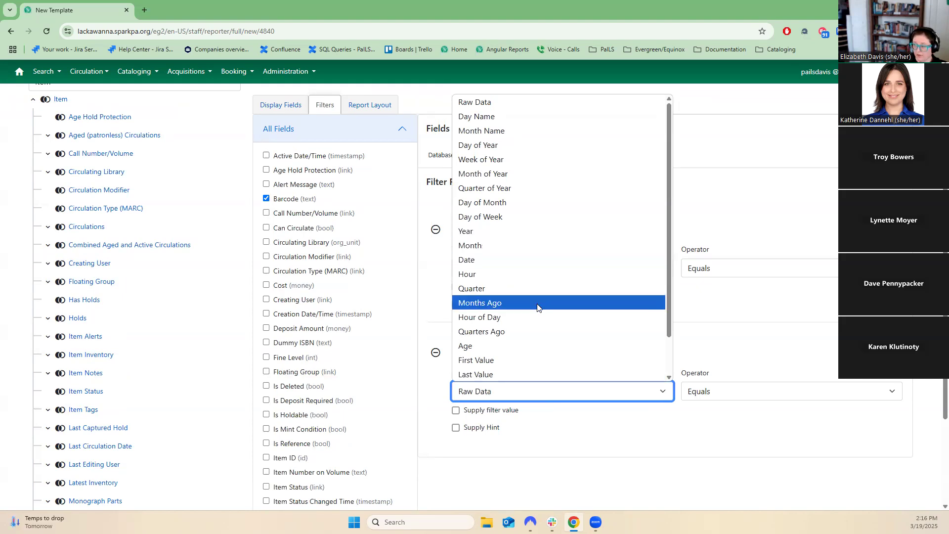
scroll(537, 308, "down", 1)
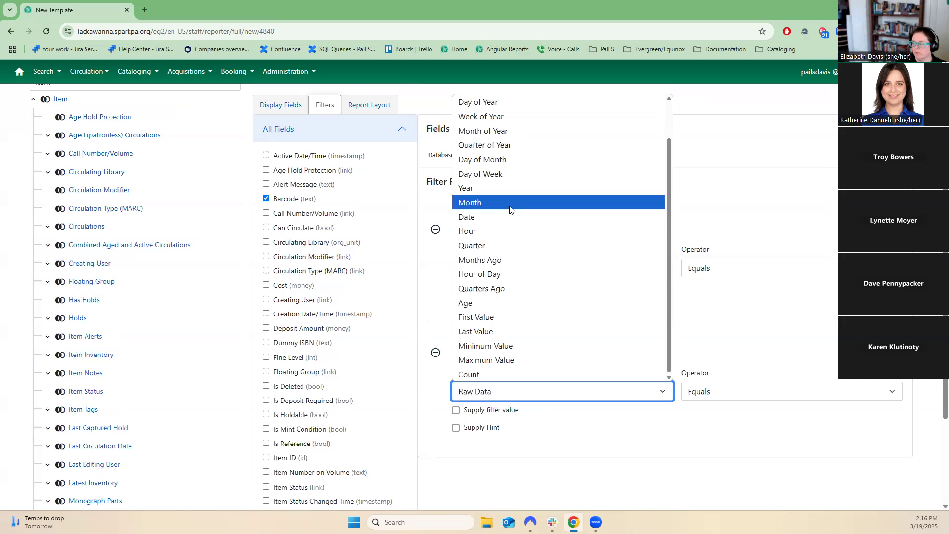
left_click(519, 259)
scroll(534, 470, "up", 3)
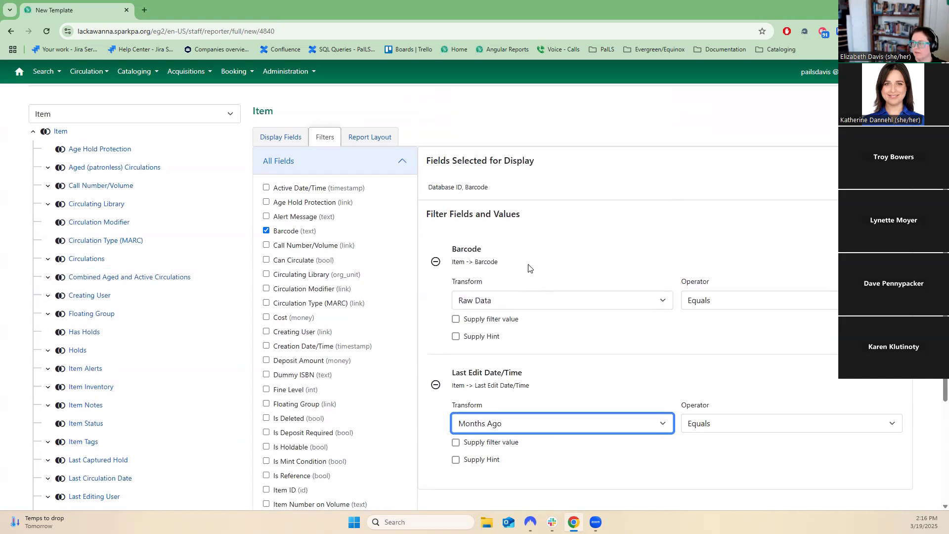
scroll(534, 472, "down", 5)
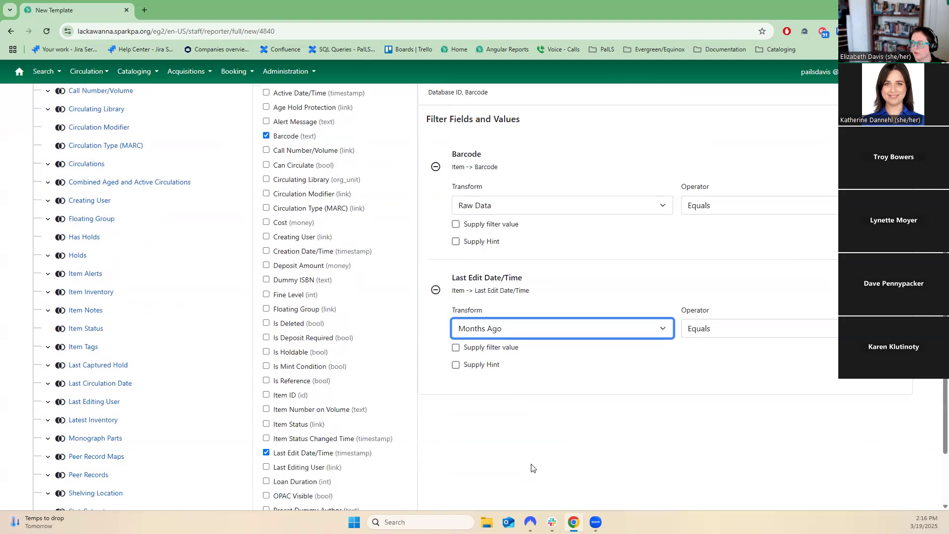
left_click(478, 333)
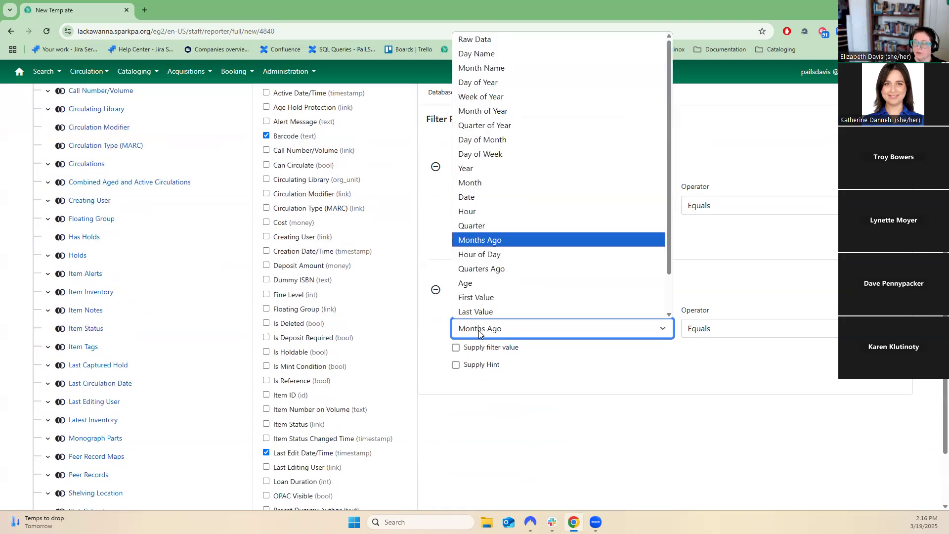
left_click(533, 184)
left_click(560, 329)
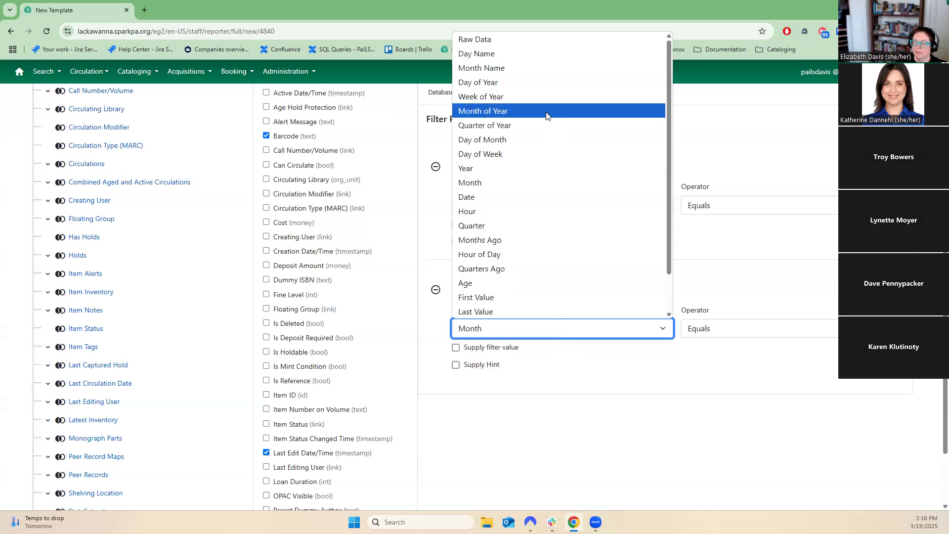
left_click(786, 311)
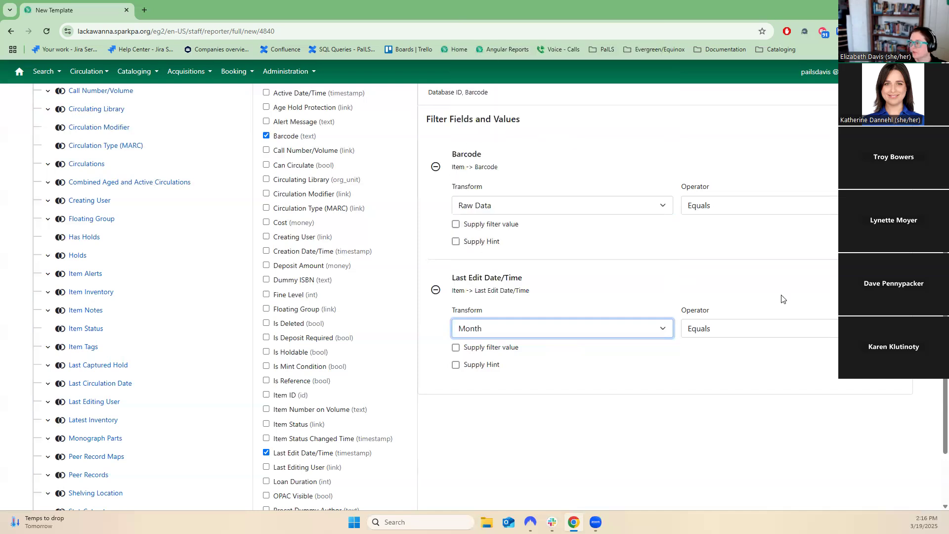
Open the Last Edit Date/Time filter's operator list to review the available operators.
left_click(785, 332)
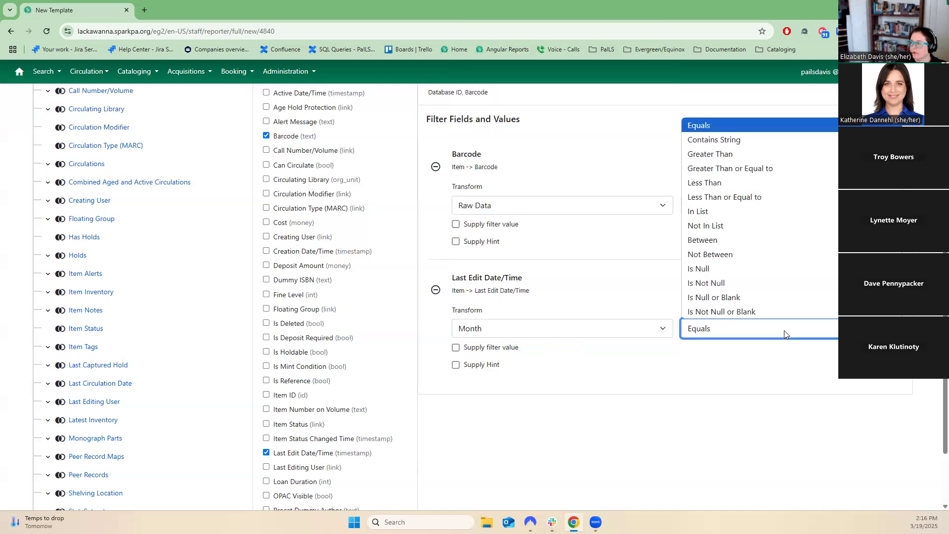
left_click(783, 377)
left_click(761, 331)
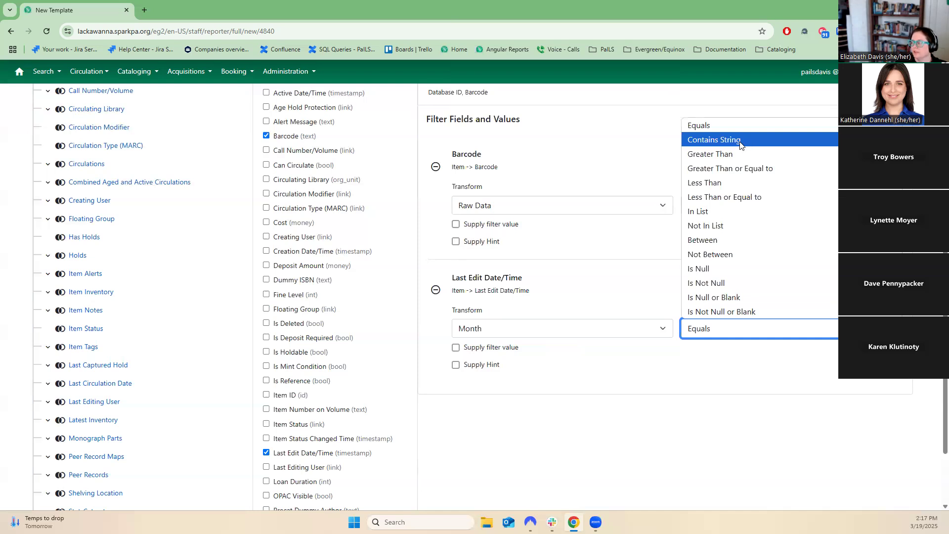
left_click(527, 379)
Enable Supply filter value and Supply Hint on the Last Edit Date/Time filter.
left_click(508, 351)
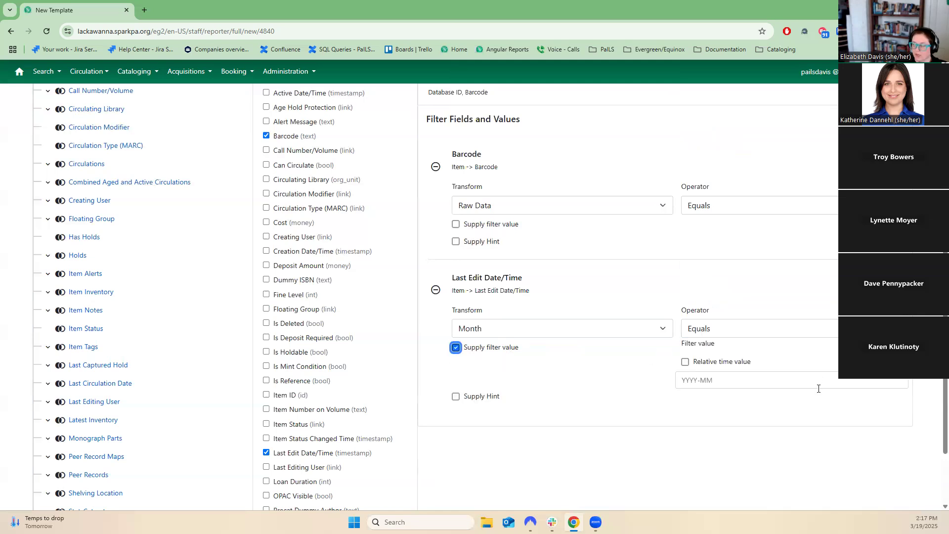
left_click(729, 362)
left_click(730, 363)
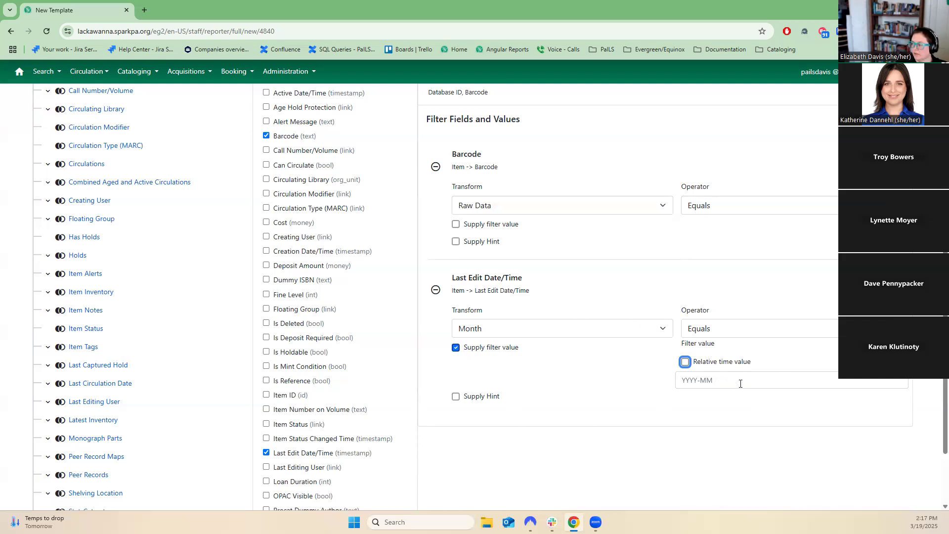
left_click(455, 398)
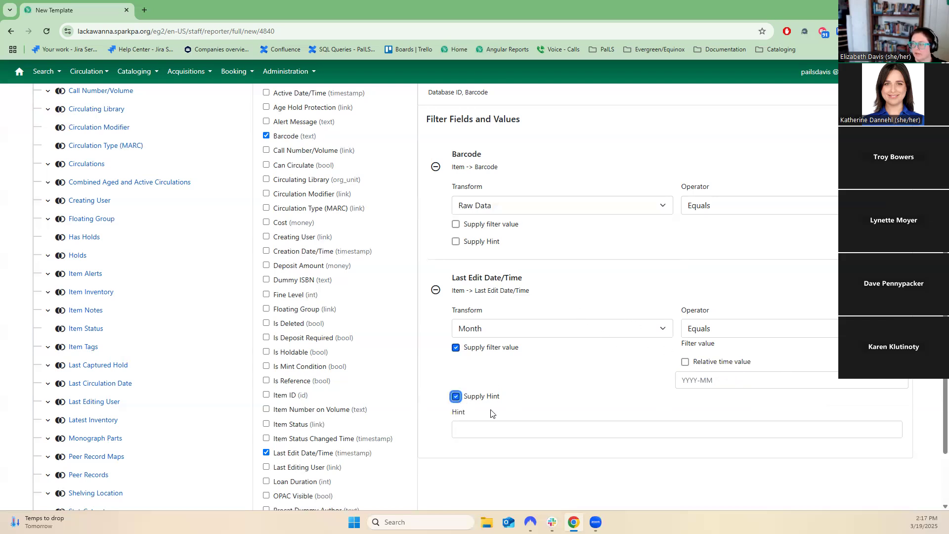
Remove Barcode from the template's filter fields.
scroll(500, 420, "up", 1)
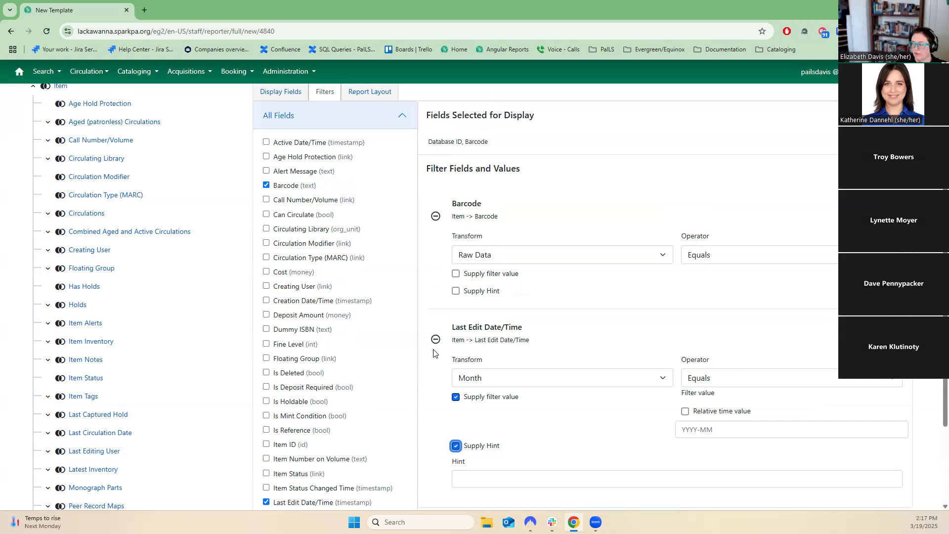
left_click(266, 187)
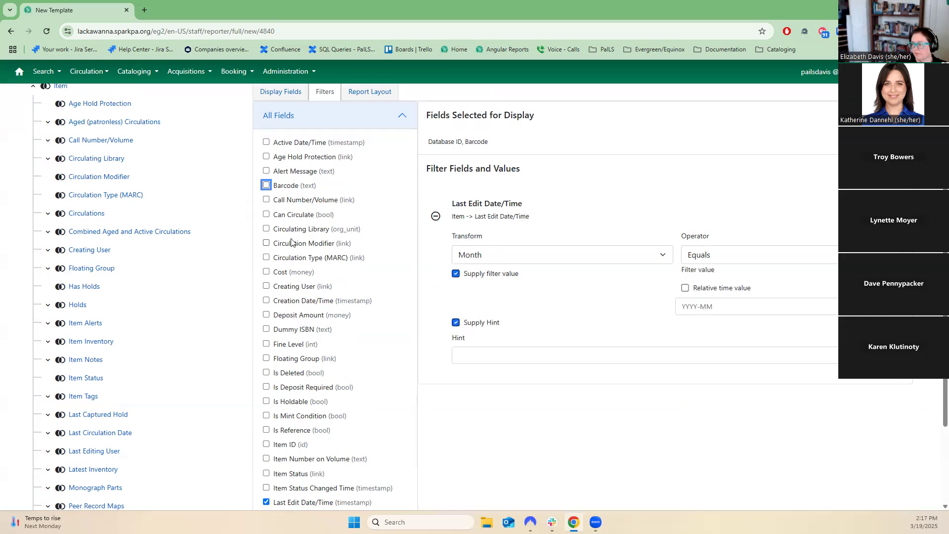
scroll(396, 369, "down", 3)
scroll(396, 369, "up", 7)
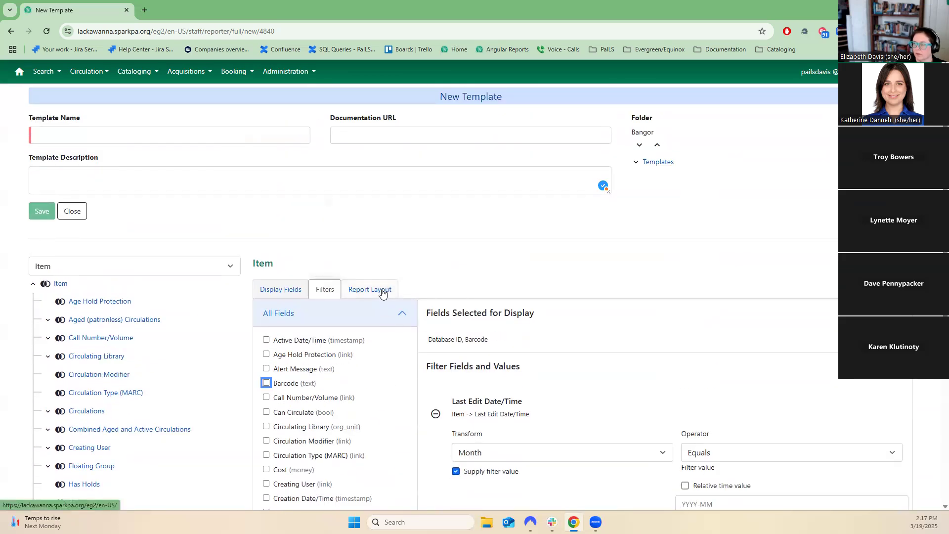
Move Barcode above Database ID in the report layout's field display order.
left_click(380, 291)
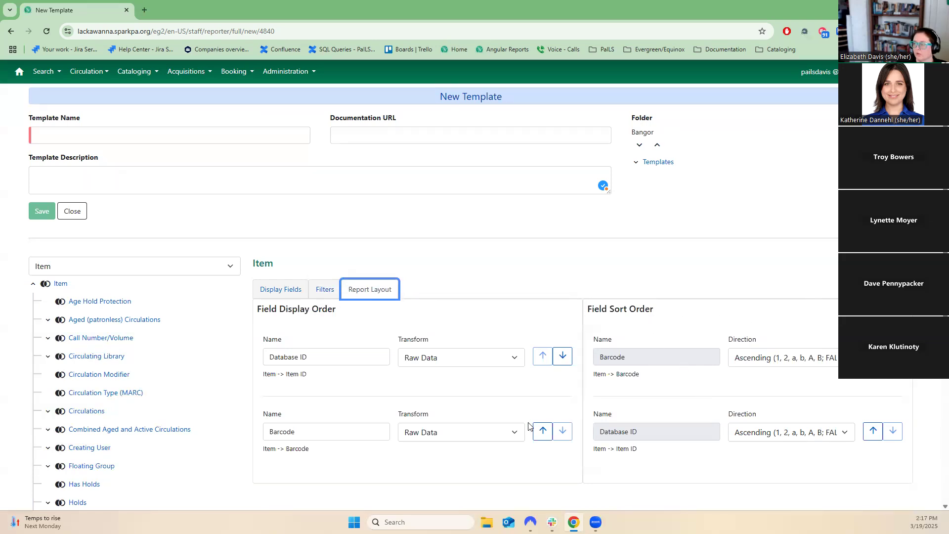
left_click(540, 437)
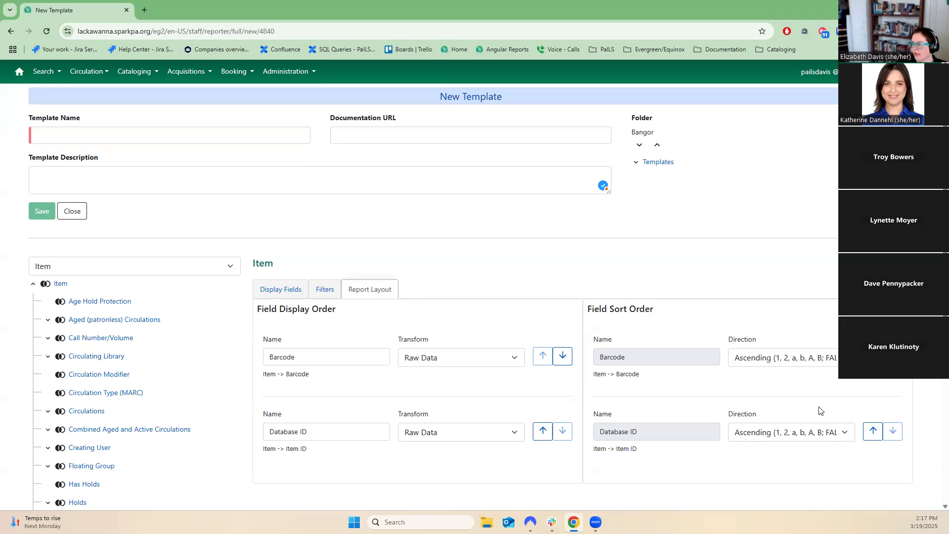
Review the sort direction options for the Barcode and Database ID sort fields.
left_click(789, 364)
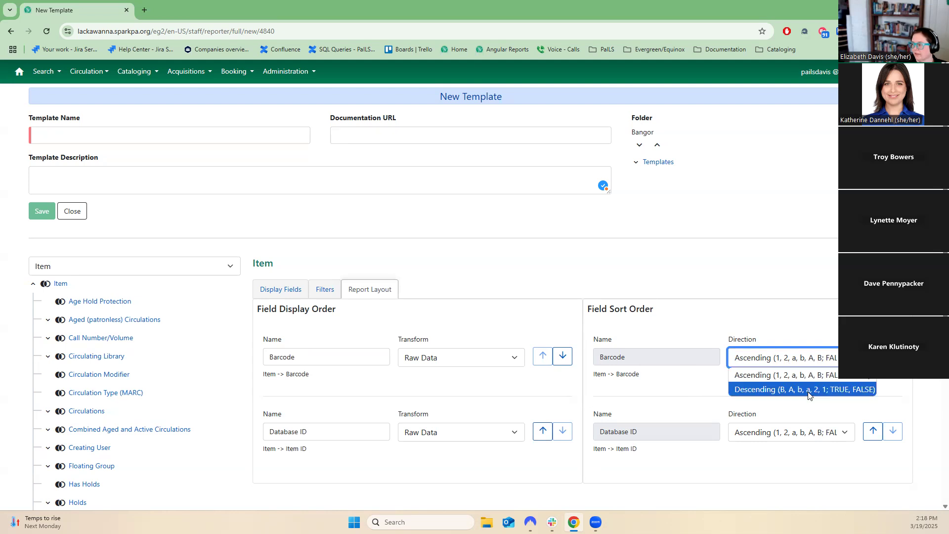
left_click(692, 403)
left_click(781, 441)
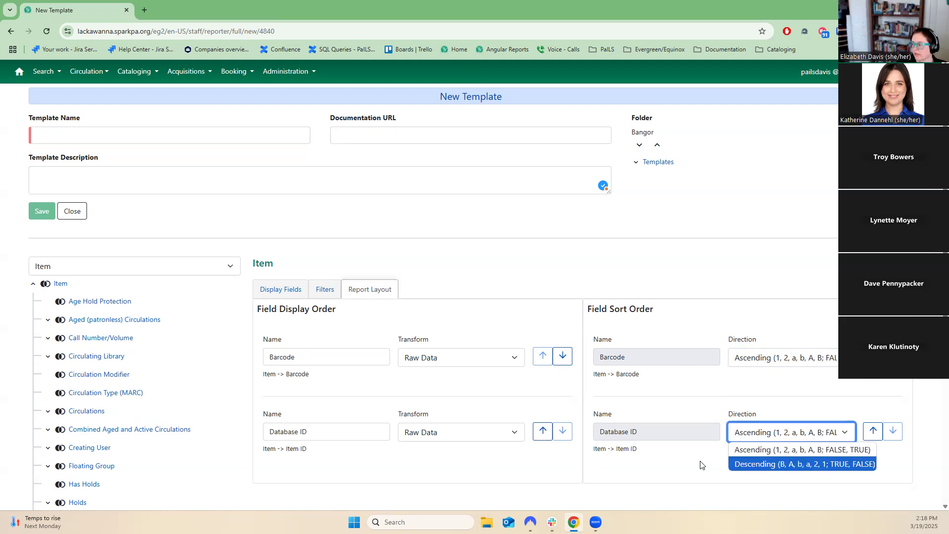
left_click(704, 296)
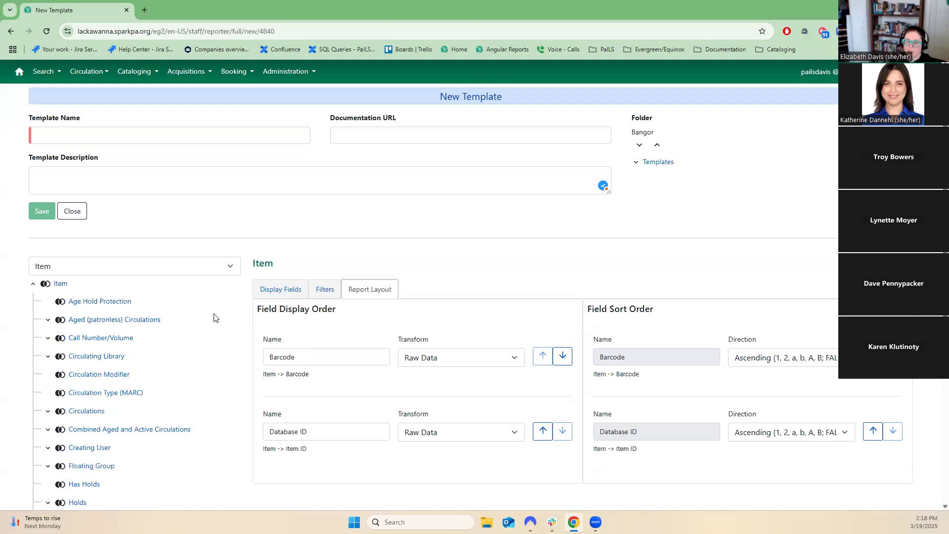
Change the Last Edit Date/Time filter's transform to Month of Year.
left_click(306, 293)
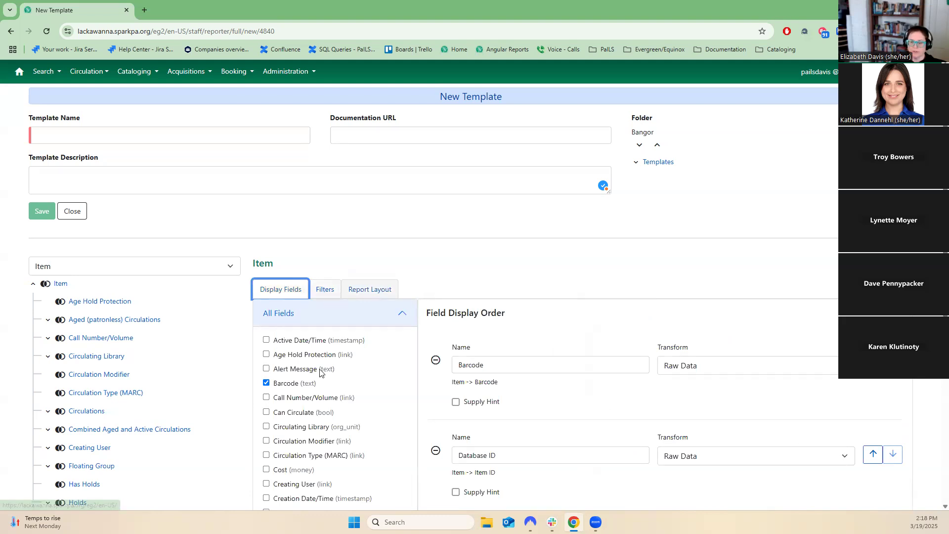
left_click(326, 290)
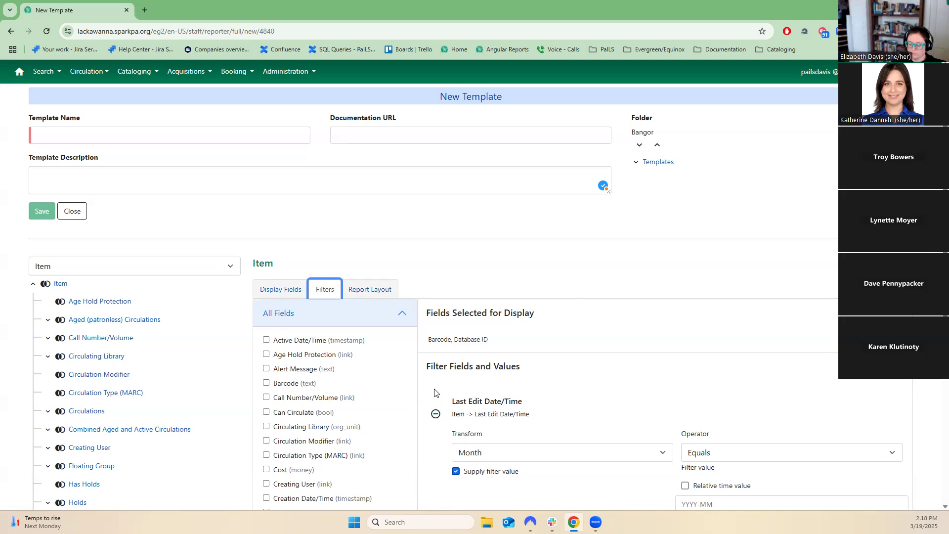
scroll(434, 392, "down", 5)
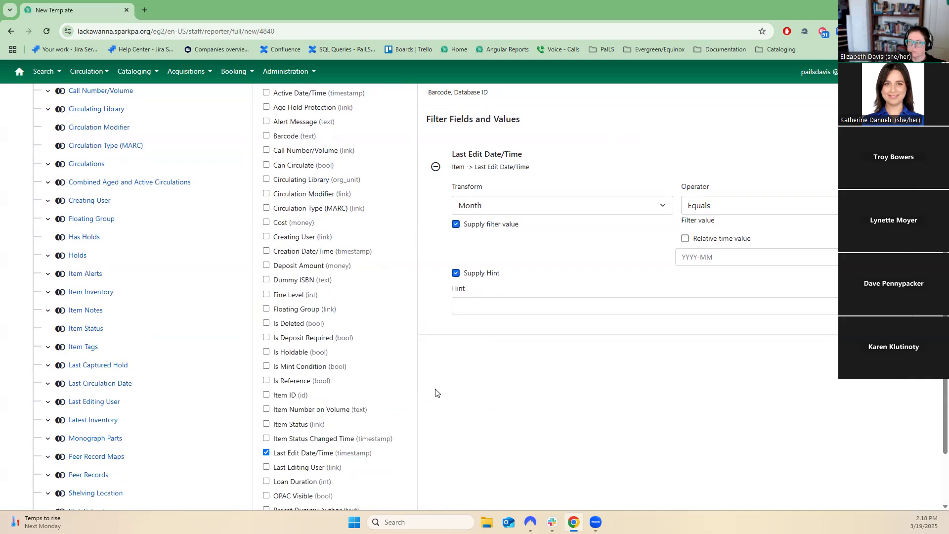
scroll(435, 393, "up", 5)
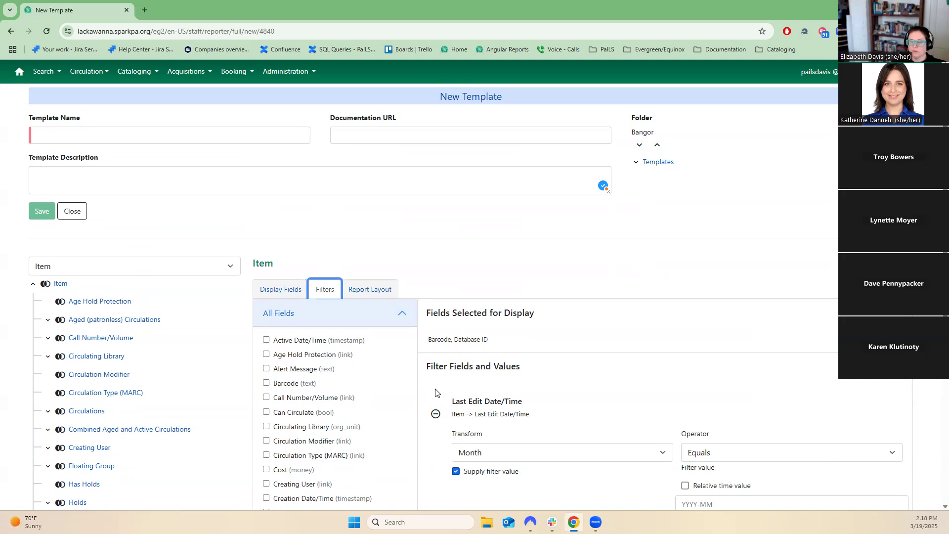
scroll(435, 392, "down", 3)
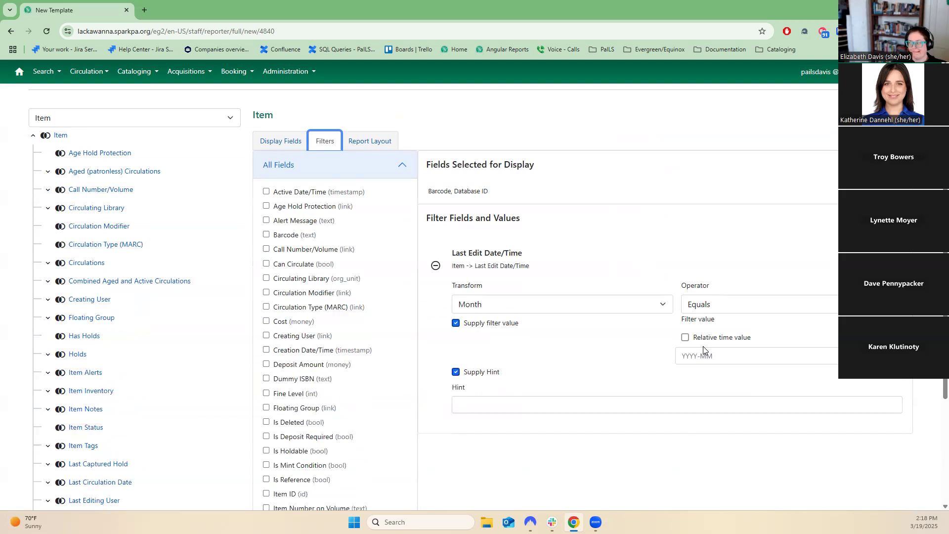
left_click(618, 304)
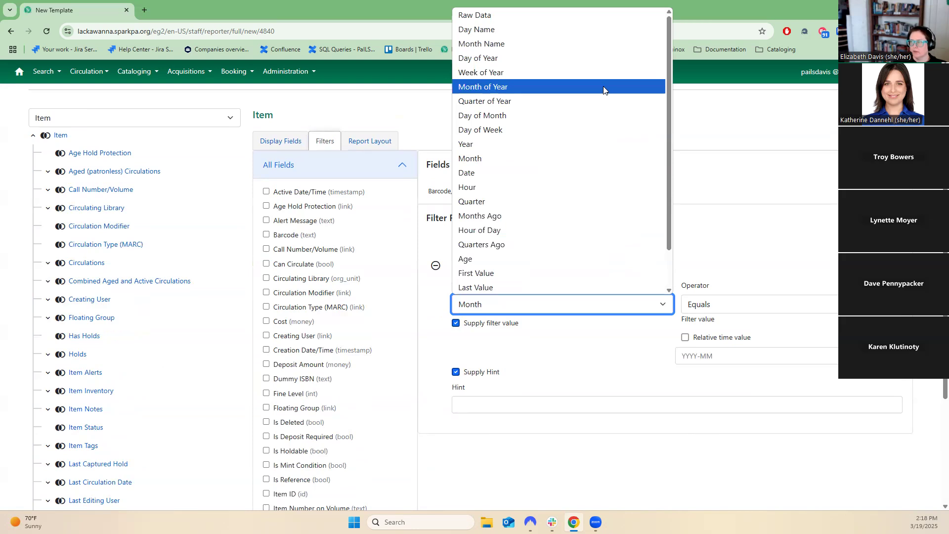
left_click(603, 89)
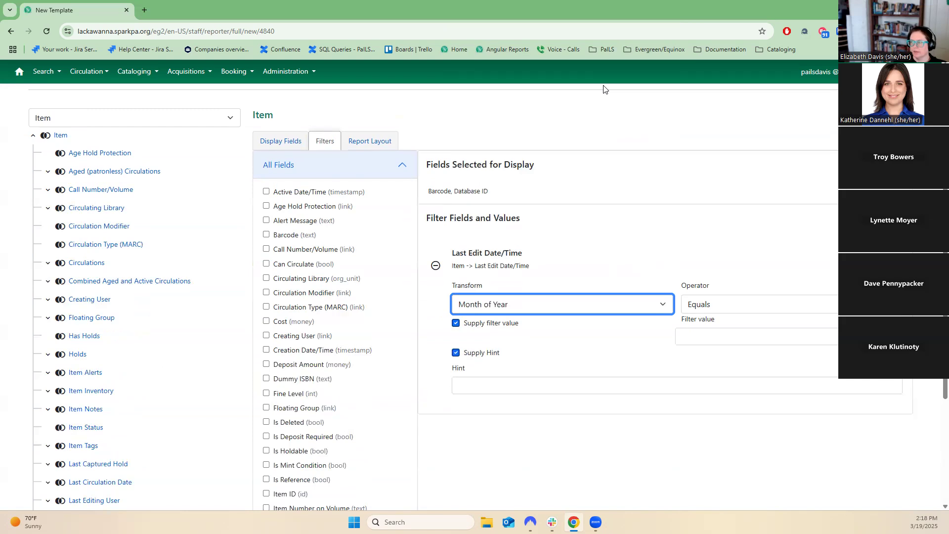
Turn off Supply filter value and Supply Hint for the Last Edit Date/Time filter.
left_click(684, 336)
left_click(604, 351)
left_click(455, 353)
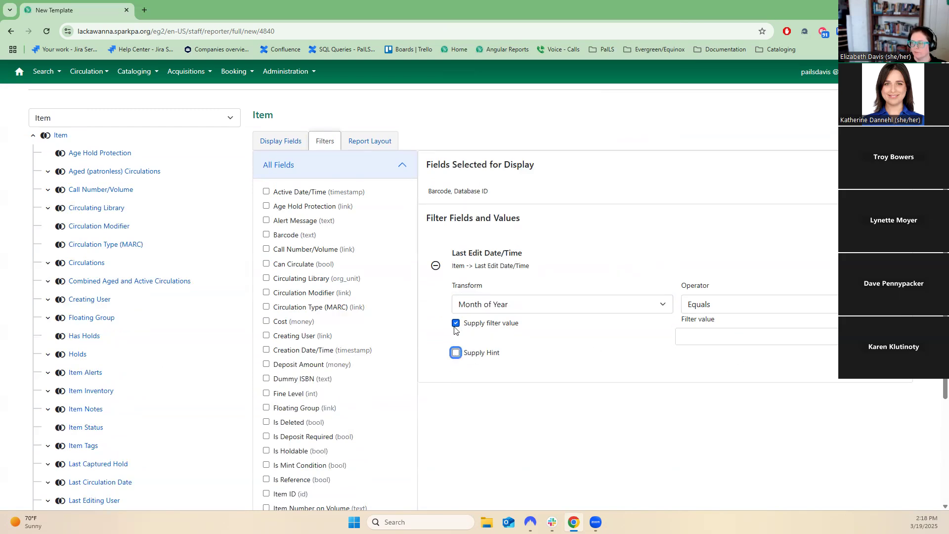
left_click(456, 323)
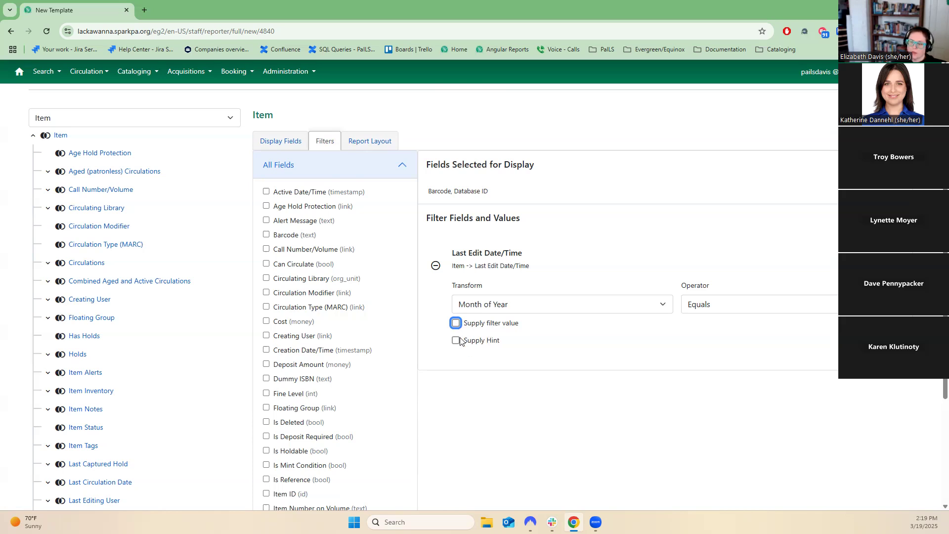
Set the Statistical Category Entries join type to Inner Join and open its fields.
scroll(235, 299, "up", 3)
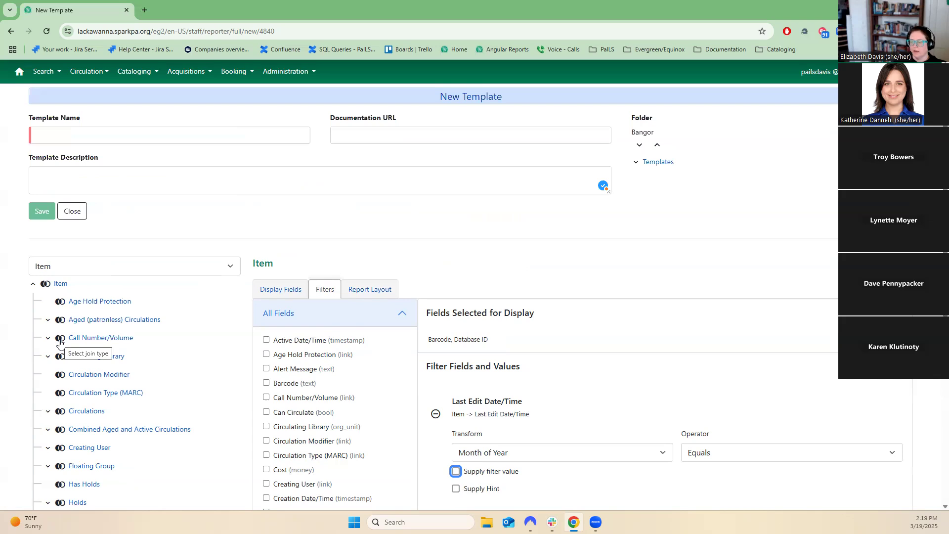
scroll(72, 425, "down", 5)
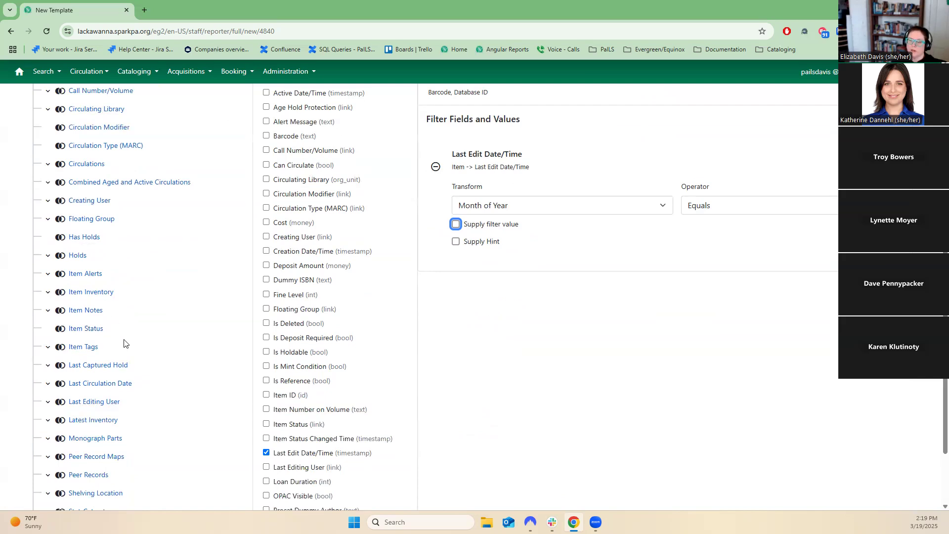
left_click(60, 292)
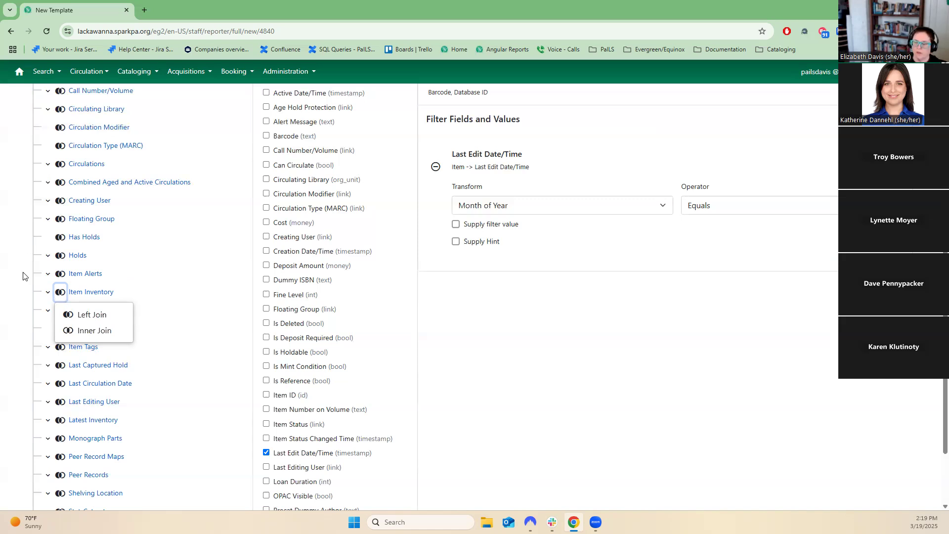
left_click(27, 315)
scroll(71, 472, "down", 2)
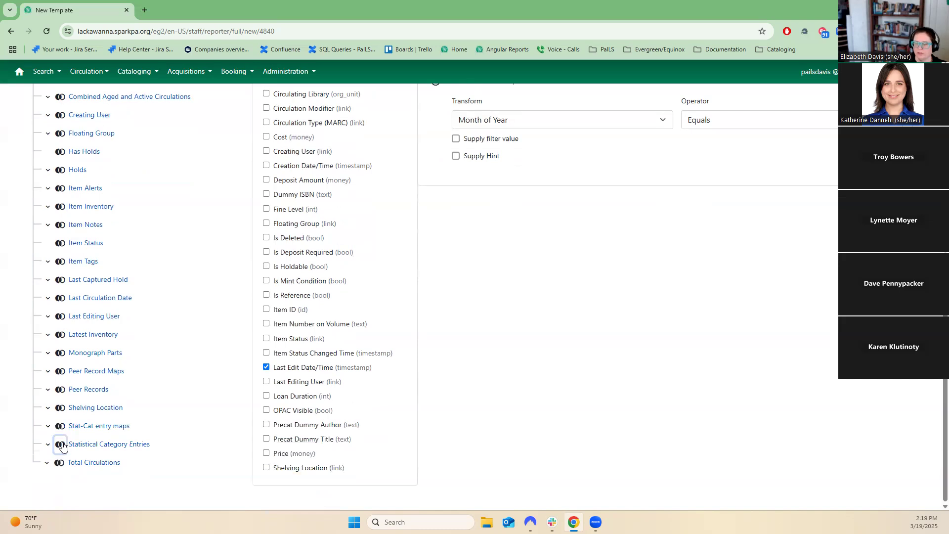
left_click(62, 445)
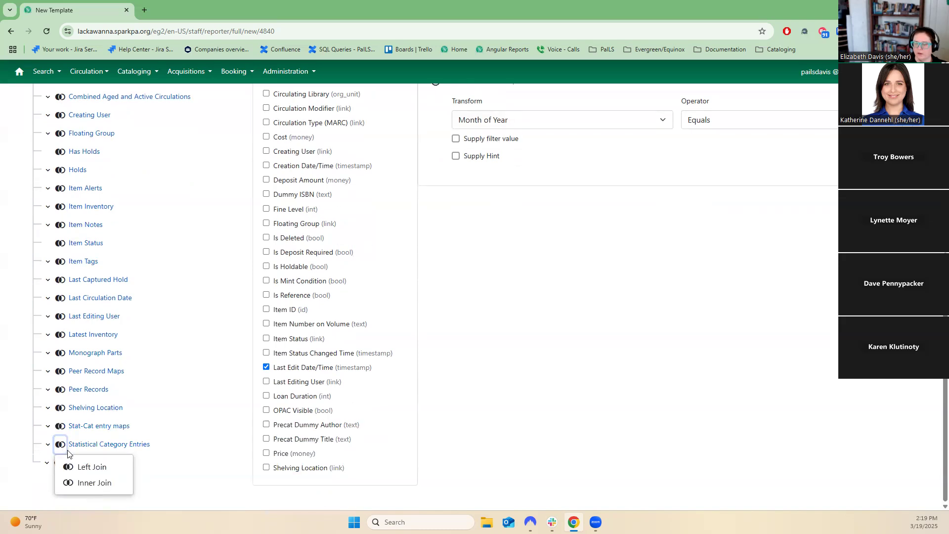
left_click(92, 484)
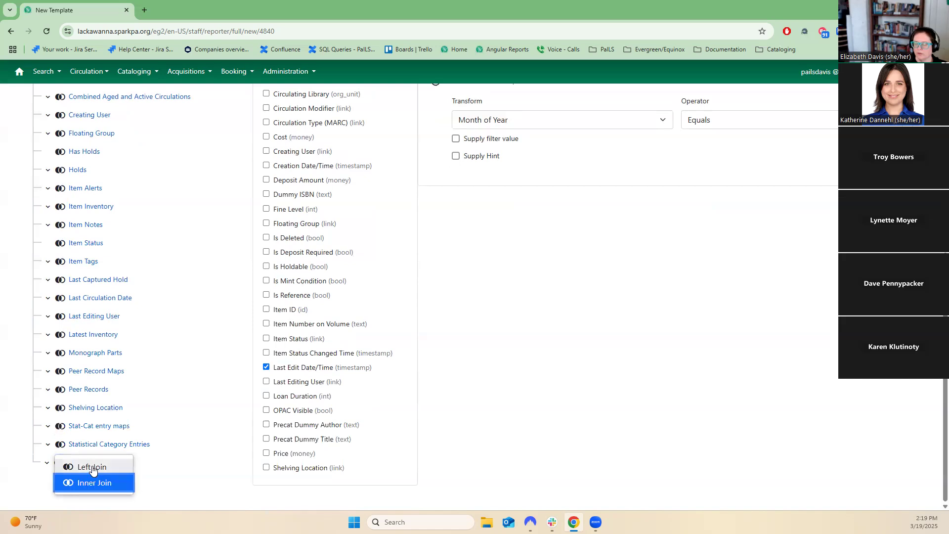
left_click(93, 467)
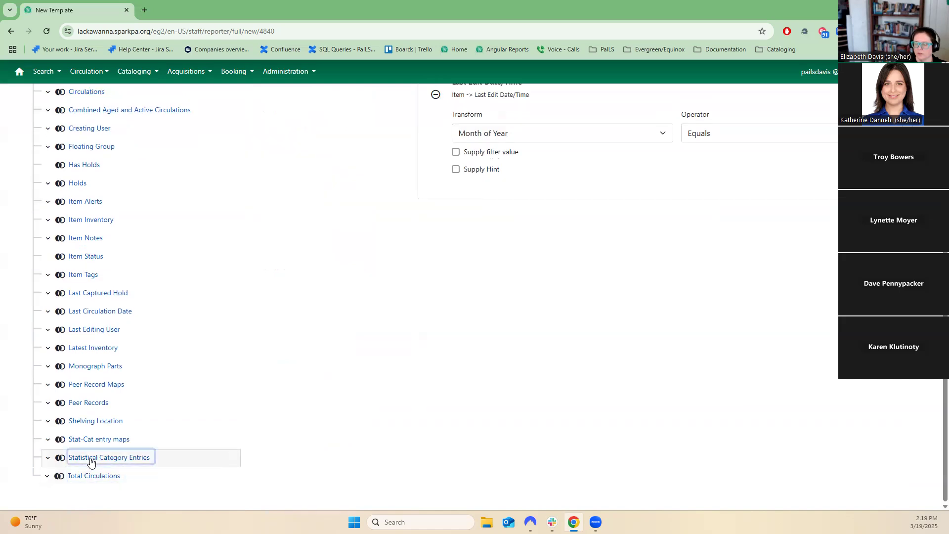
left_click(61, 458)
left_click(66, 499)
scroll(400, 473, "up", 6)
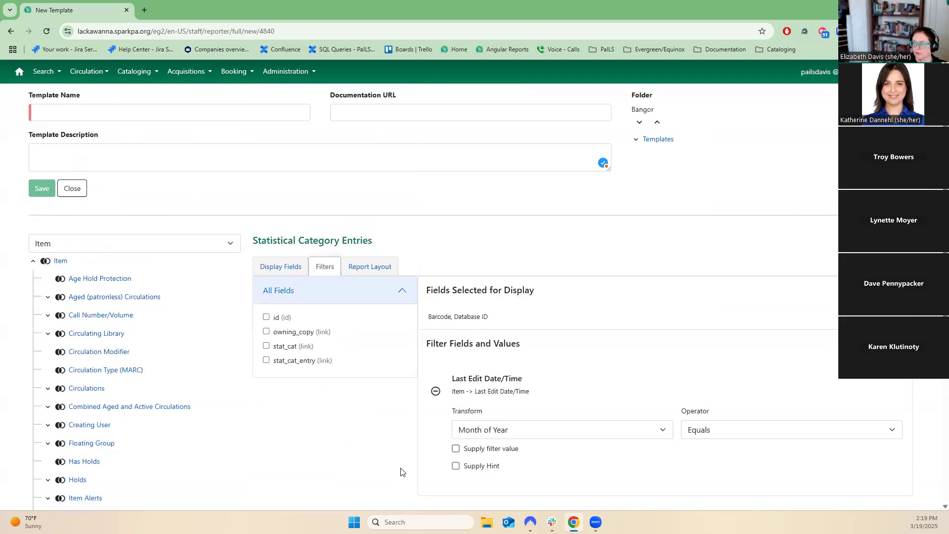
scroll(364, 476, "down", 5)
scroll(332, 224, "up", 2)
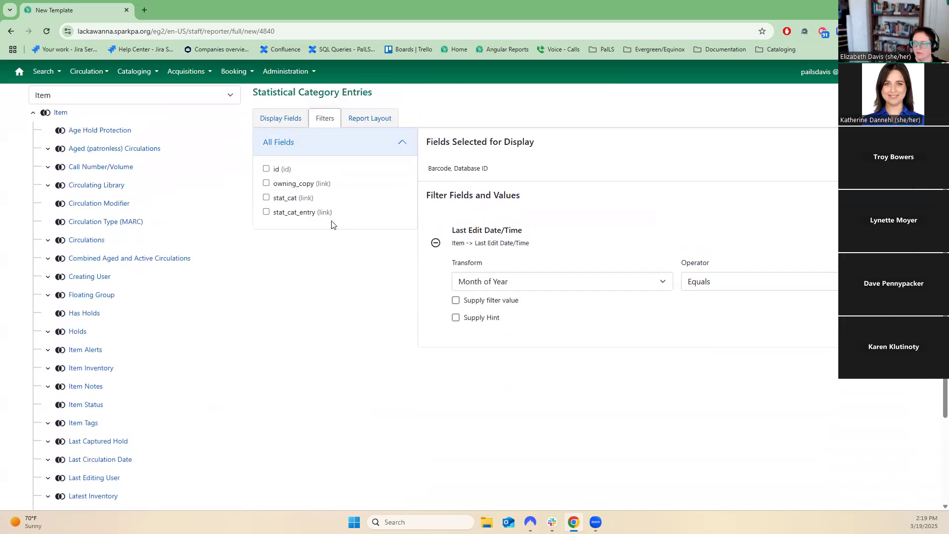
Add the Statistical Category Entries id as a filter to inspect its join path, then remove it.
left_click(292, 170)
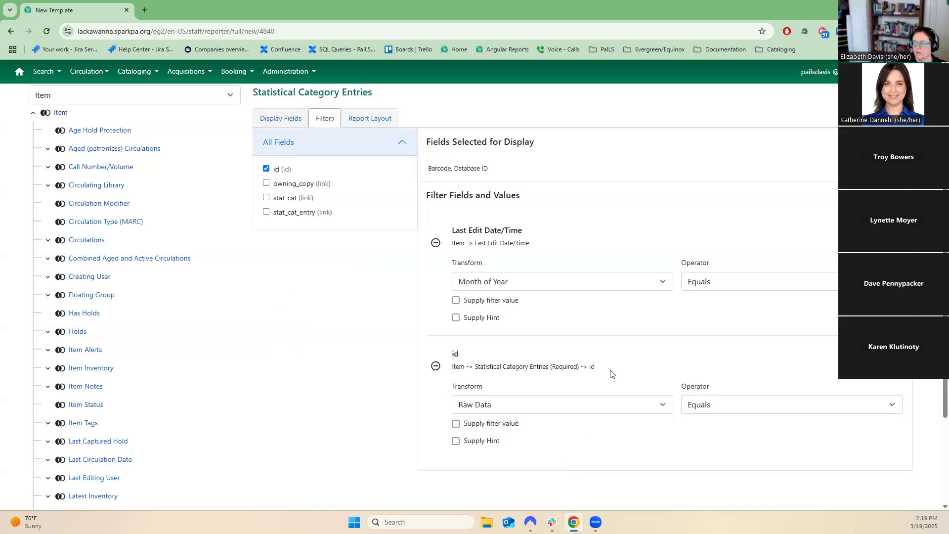
left_click_drag(596, 367, 451, 368)
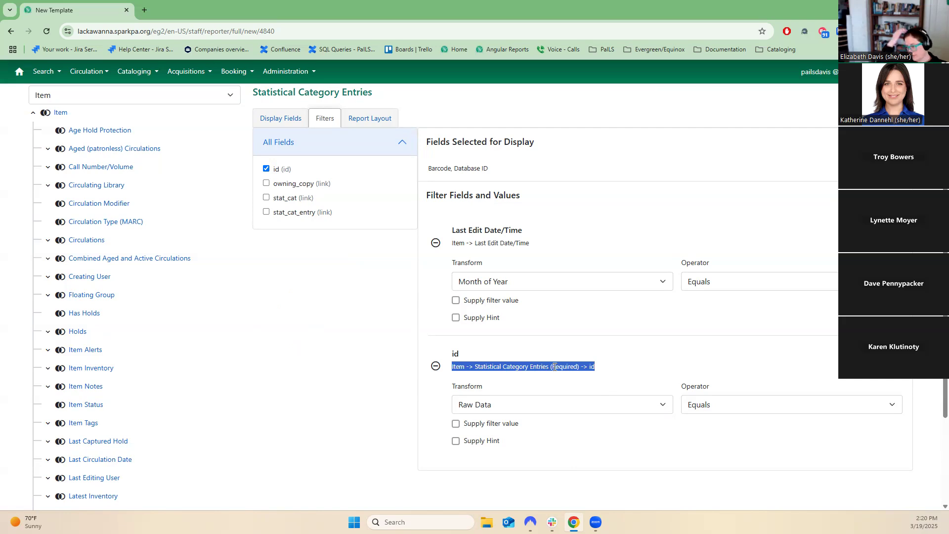
left_click(266, 168)
Expand Statistical Category Entries in the source tree to show its linked sub-tables.
scroll(277, 326, "down", 3)
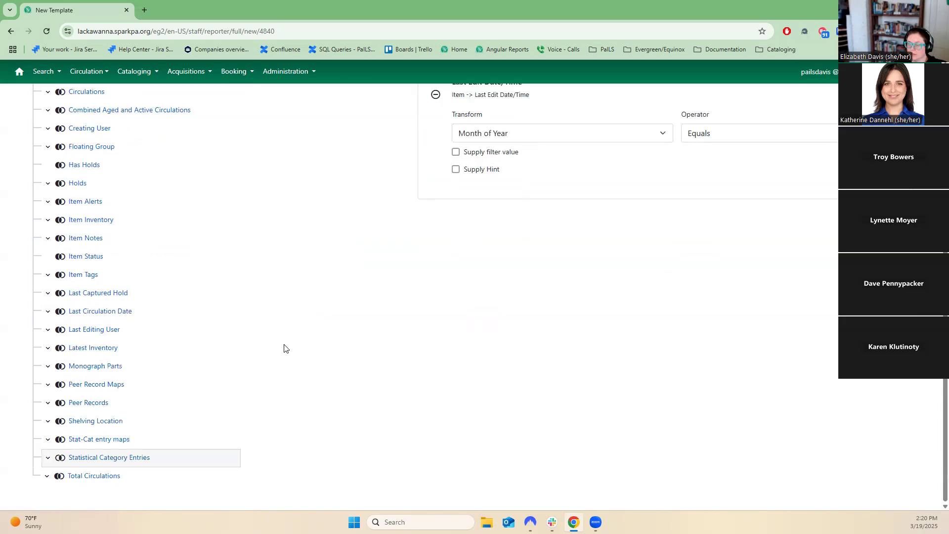
left_click(48, 458)
scroll(94, 504, "down", 1)
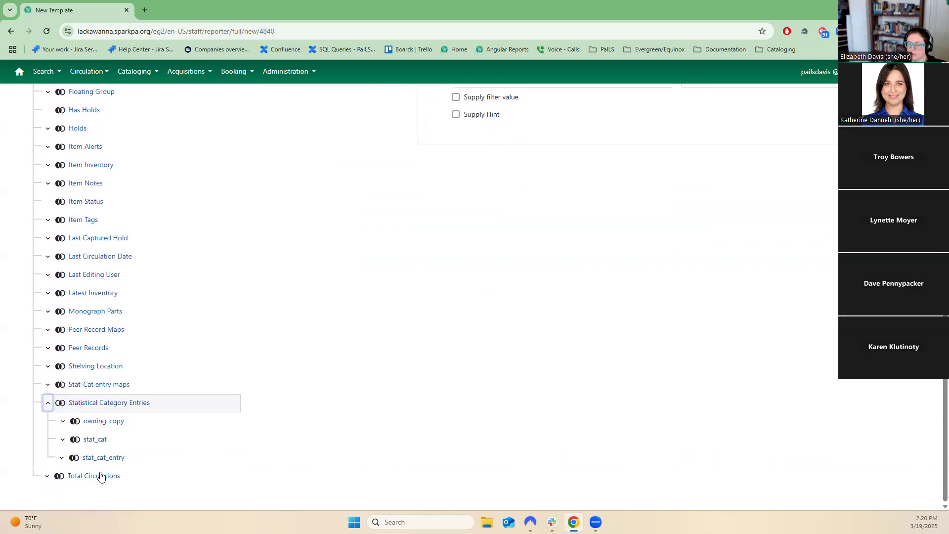
Open the stat_cat_entry table under Statistical Category Entries to show its fields.
left_click(74, 457)
left_click(110, 499)
left_click(105, 458)
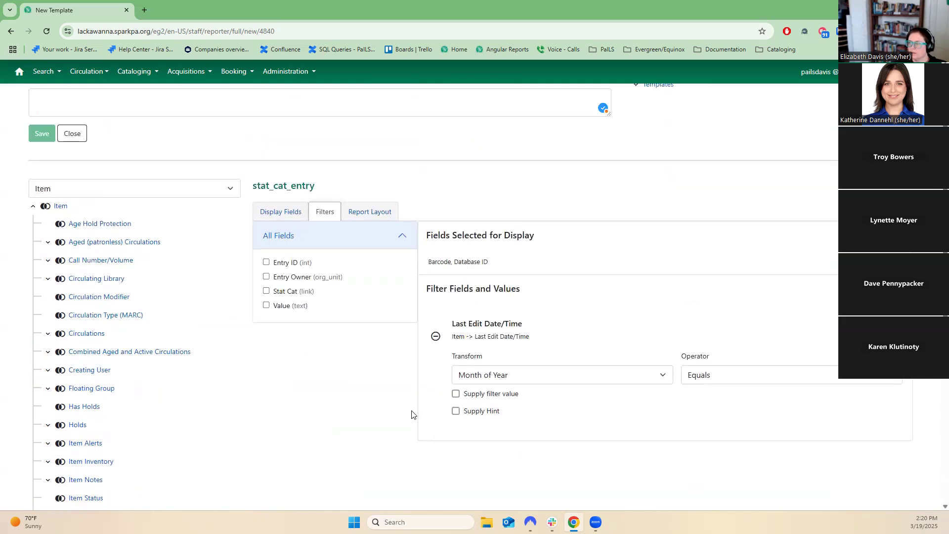
Add the stat_cat_entry Value as a filter to inspect its join path, then remove it.
left_click(286, 307)
scroll(655, 395, "down", 3)
double_click(676, 312)
left_click_drag(636, 312, 451, 318)
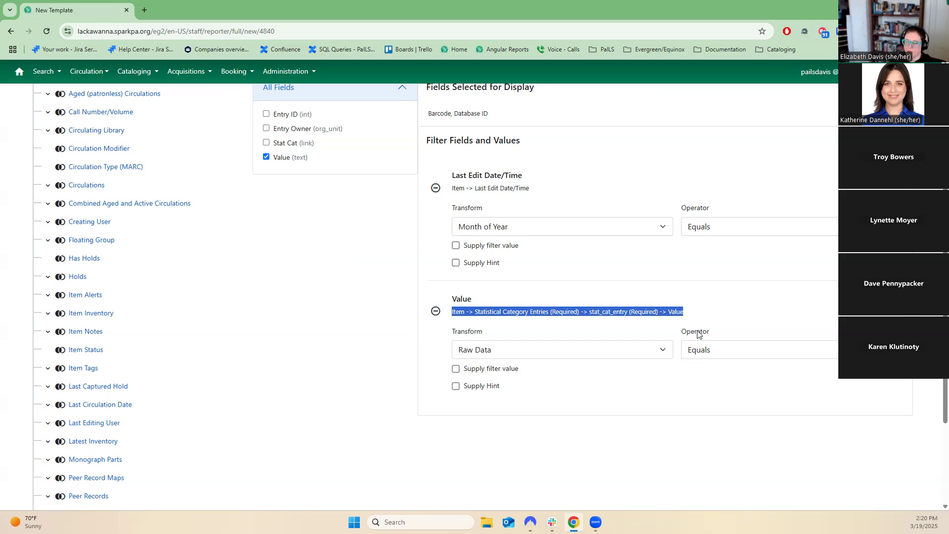
left_click(741, 299)
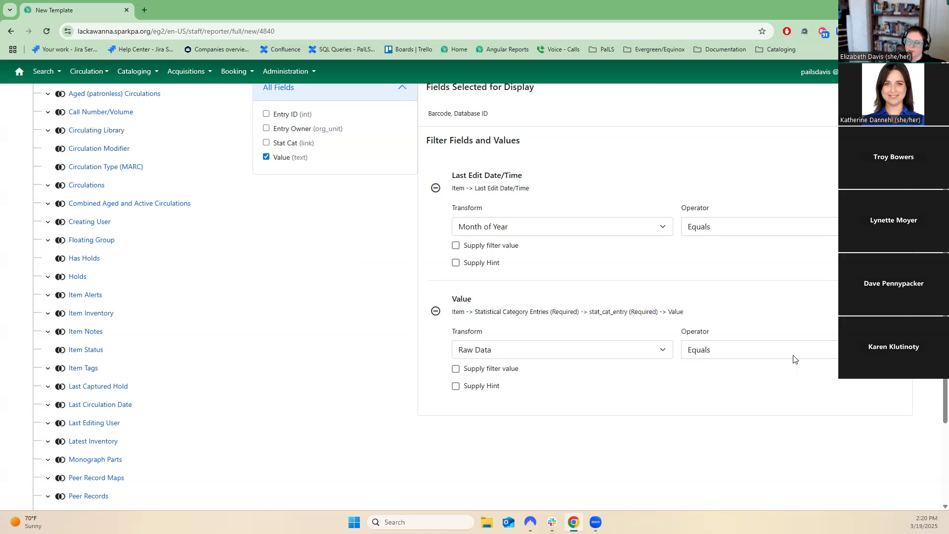
scroll(794, 359, "up", 4)
scroll(795, 359, "down", 2)
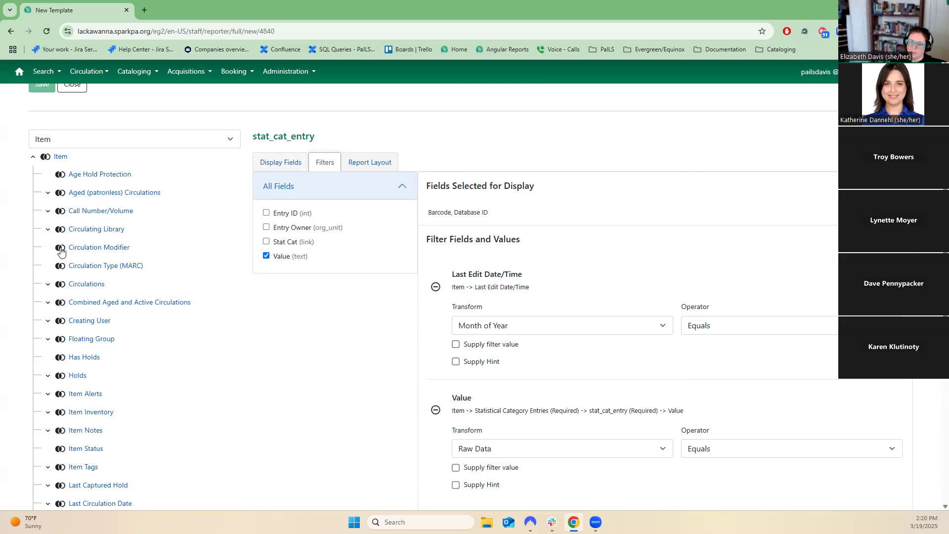
left_click(60, 230)
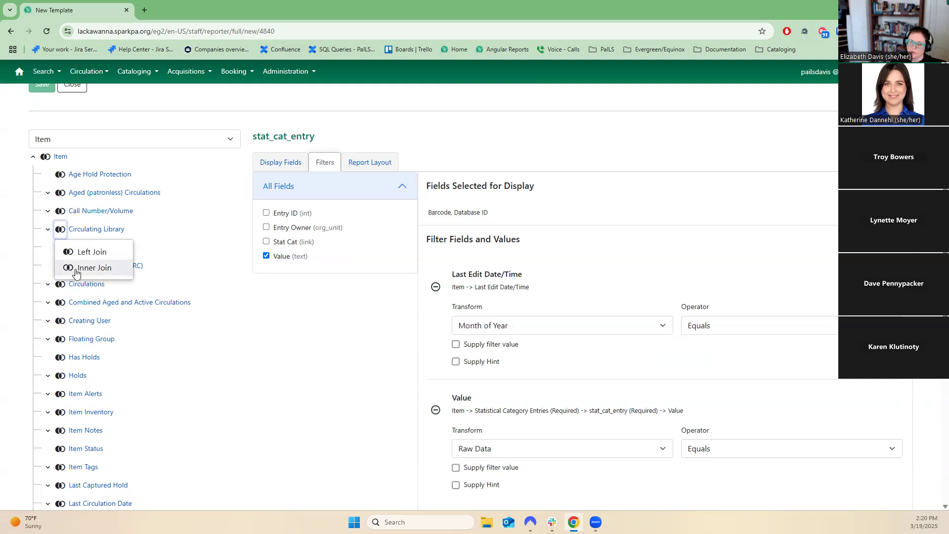
left_click(424, 148)
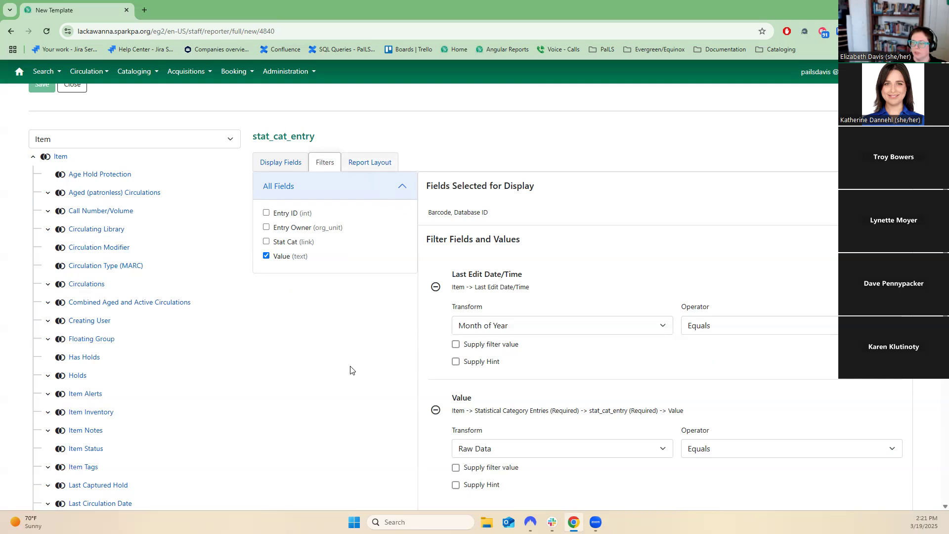
left_click(266, 256)
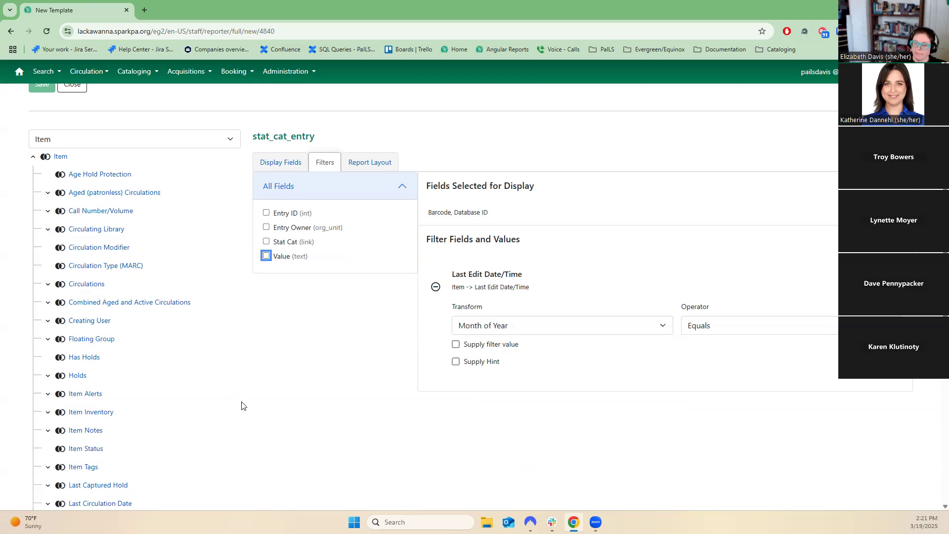
Expand several linked tables in the source tree, such as Stat-Cat entry maps, Shelving Location and Peer Records, to browse their sub-tables.
scroll(242, 406, "down", 5)
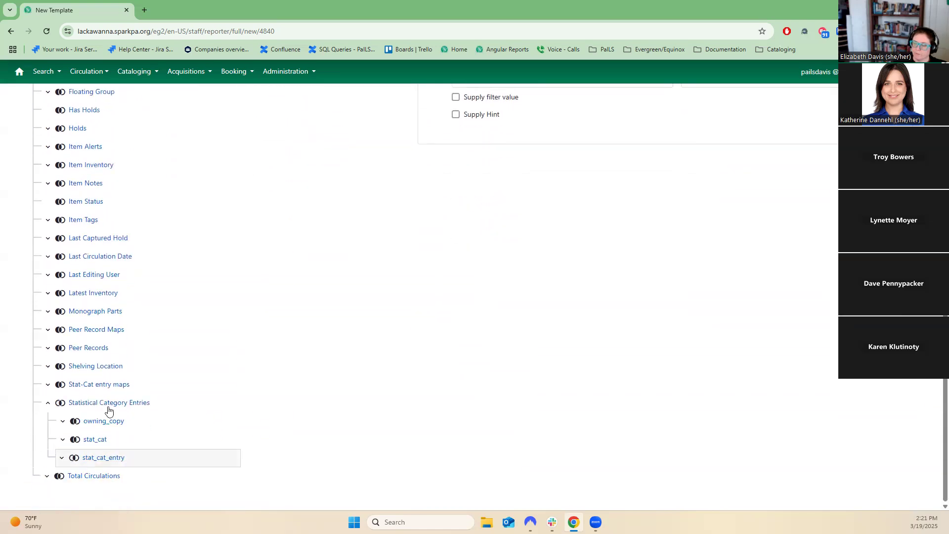
left_click(48, 384)
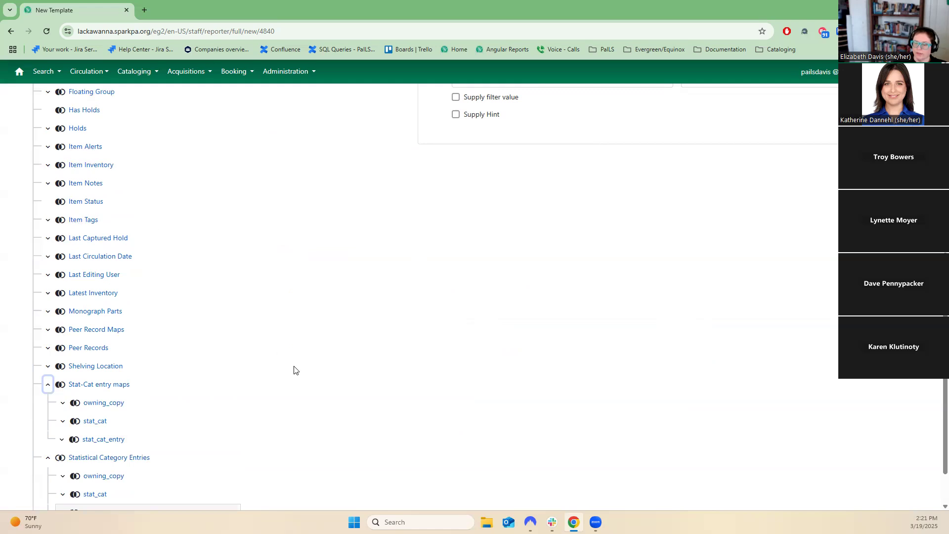
left_click(48, 366)
left_click(47, 347)
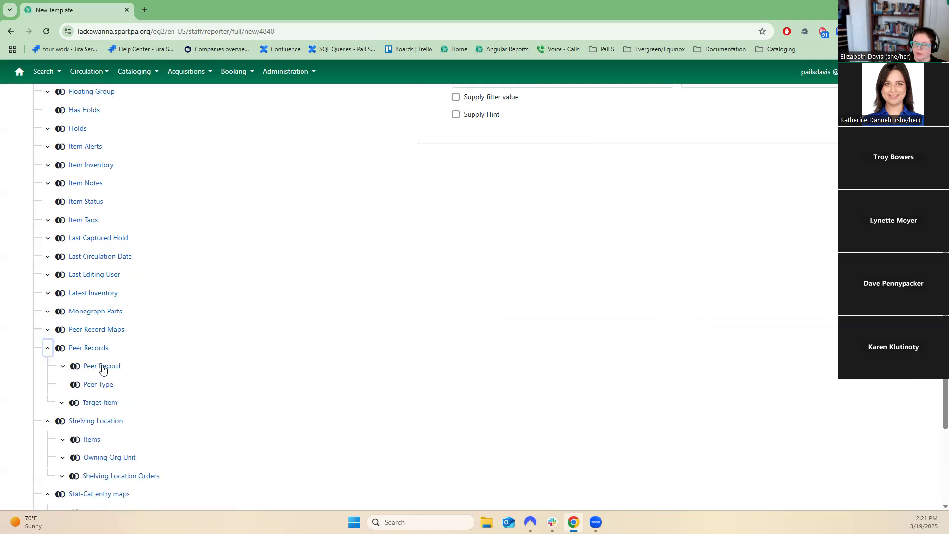
scroll(123, 414, "up", 1)
scroll(169, 416, "up", 3)
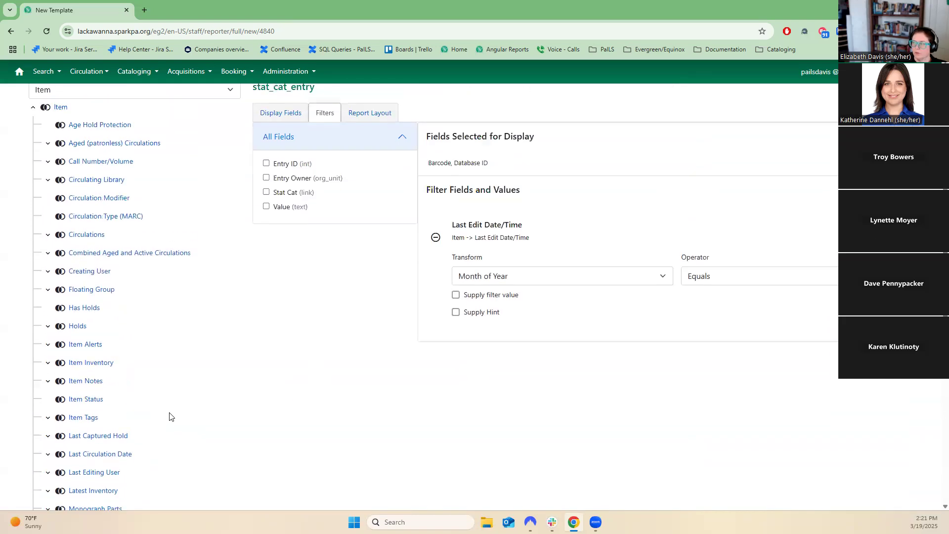
left_click(48, 289)
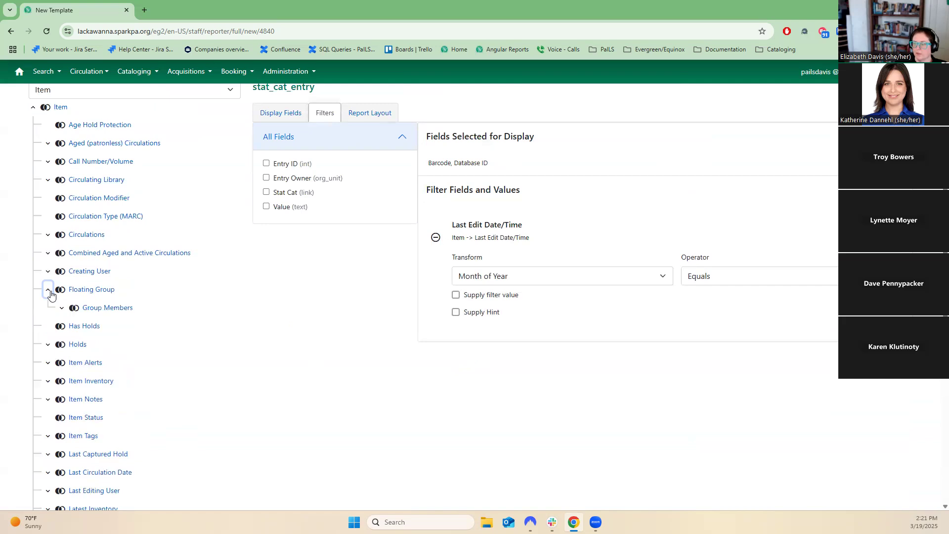
left_click(50, 293)
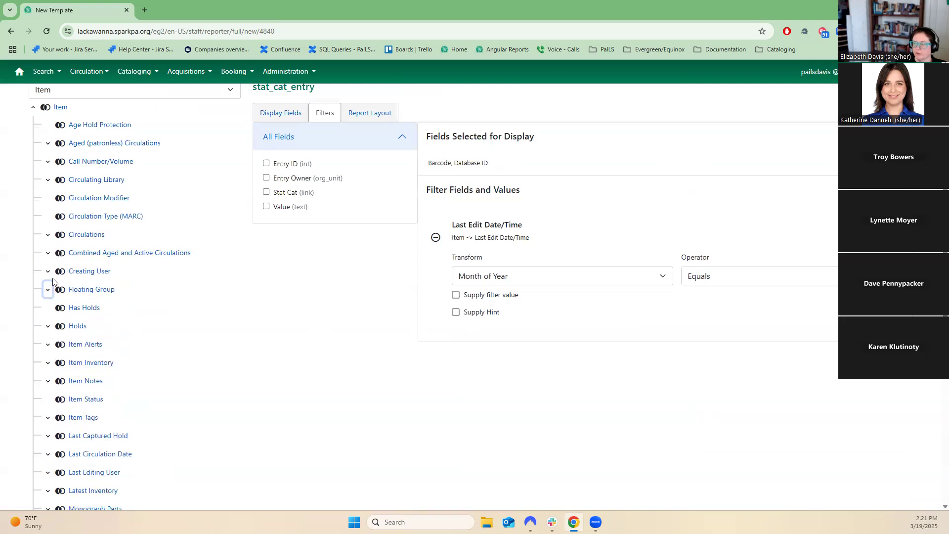
Add Title Proper, Author, Publication Year and Publisher (normalized) from Call Number/Volume > Bib Record > Simple Record Extracts as filters.
left_click(48, 161)
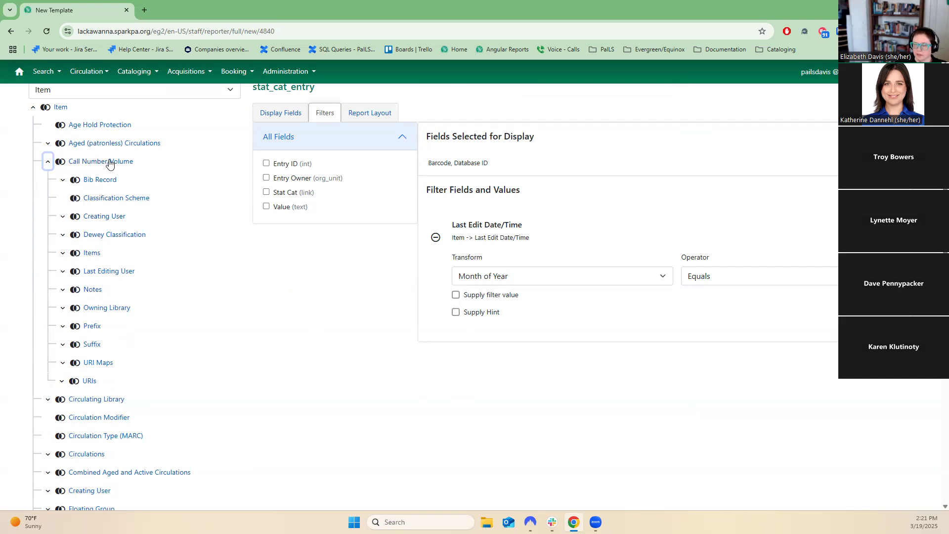
left_click(63, 180)
scroll(117, 307, "down", 1)
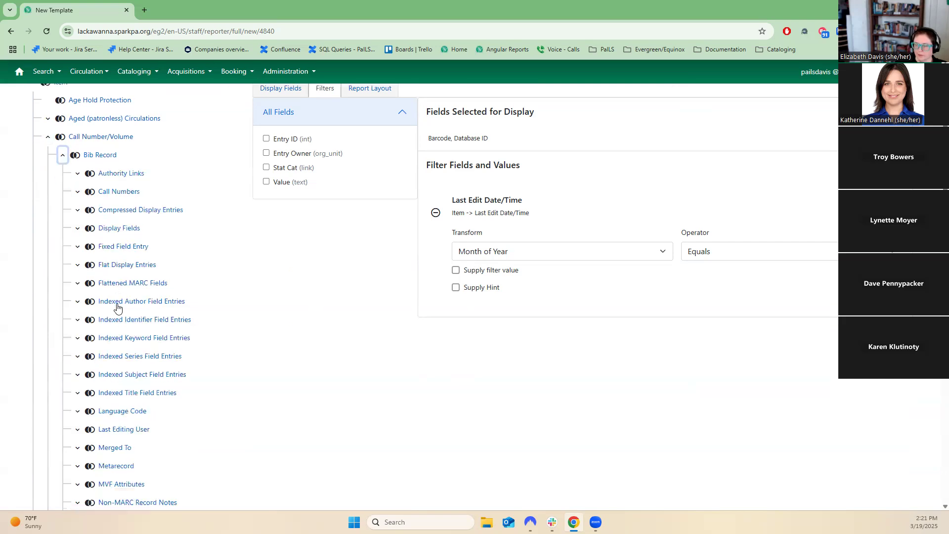
scroll(151, 489, "down", 4)
left_click(110, 404)
scroll(386, 420, "up", 3)
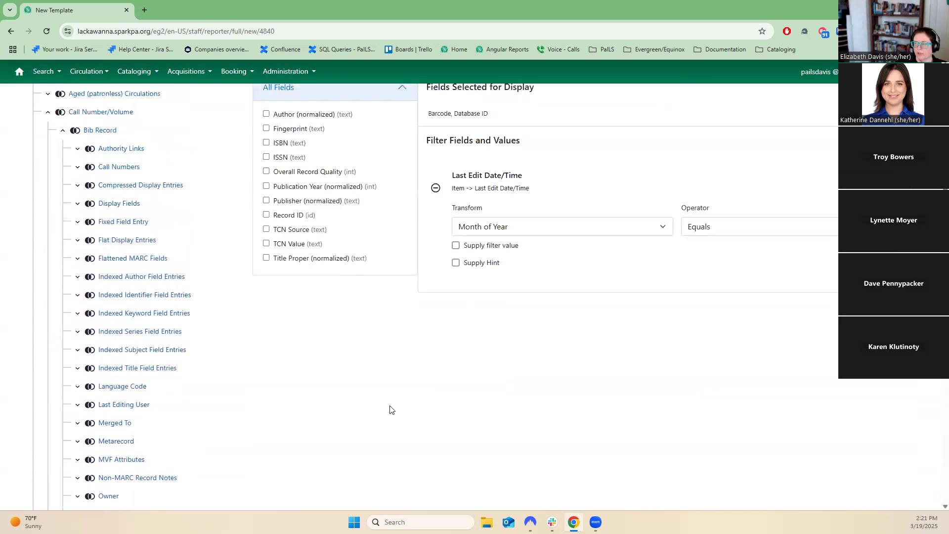
left_click(332, 259)
left_click(282, 114)
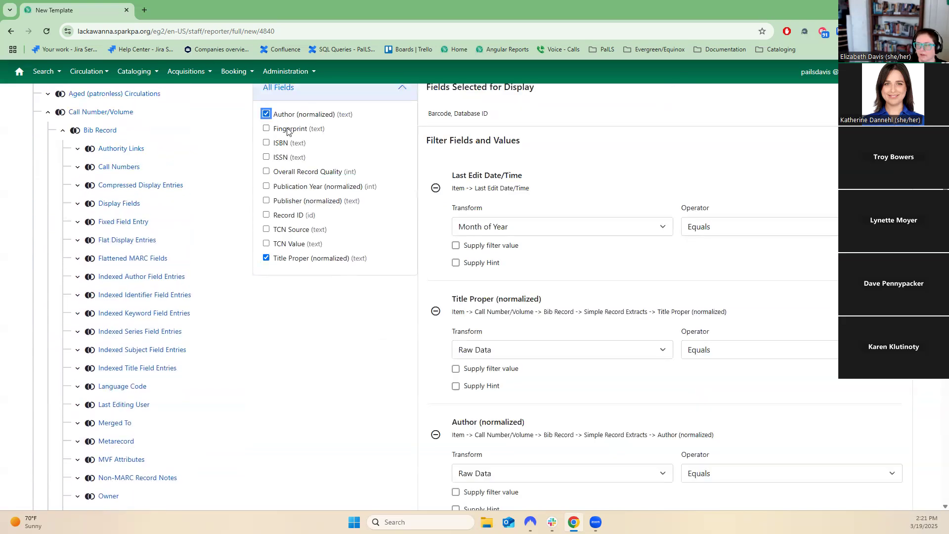
left_click(304, 186)
left_click(307, 202)
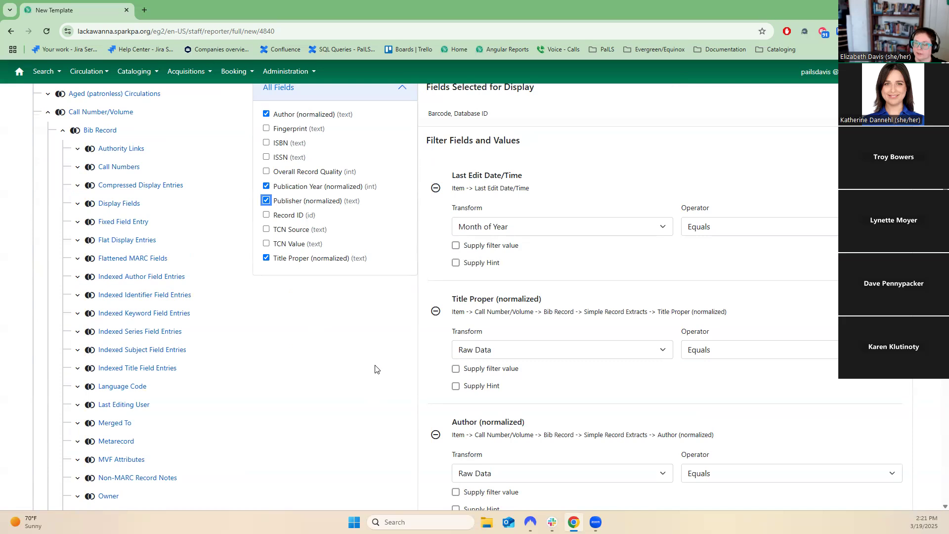
Close the template editor, abandoning the unsaved changes.
scroll(377, 370, "down", 2)
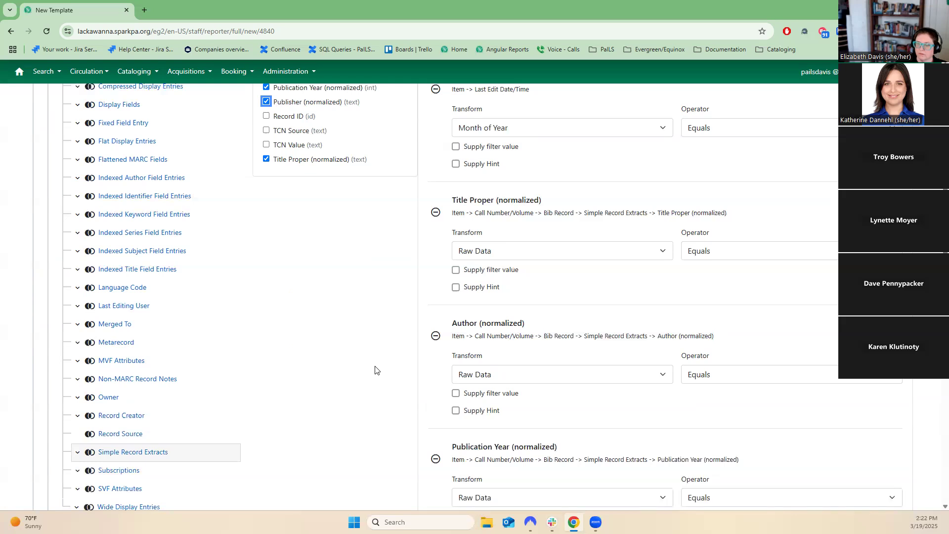
scroll(376, 370, "down", 2)
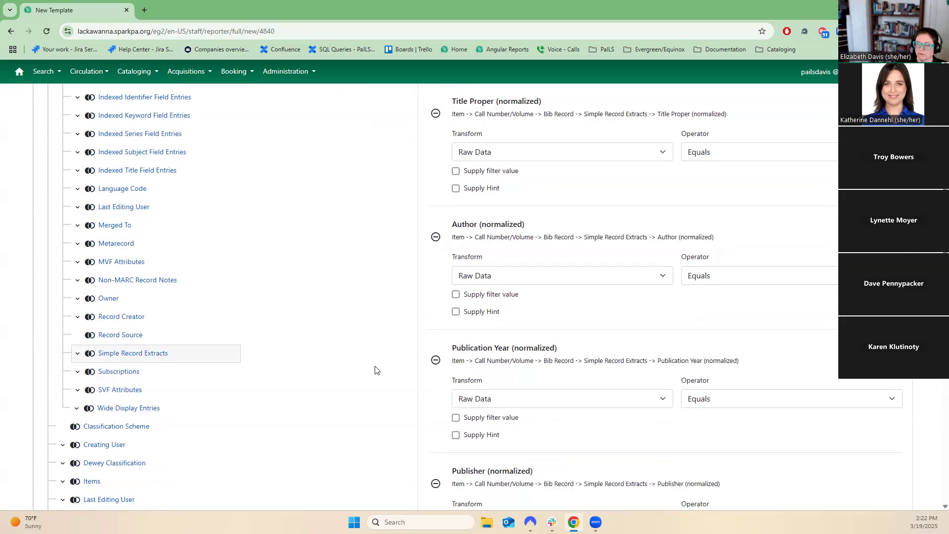
scroll(377, 370, "up", 4)
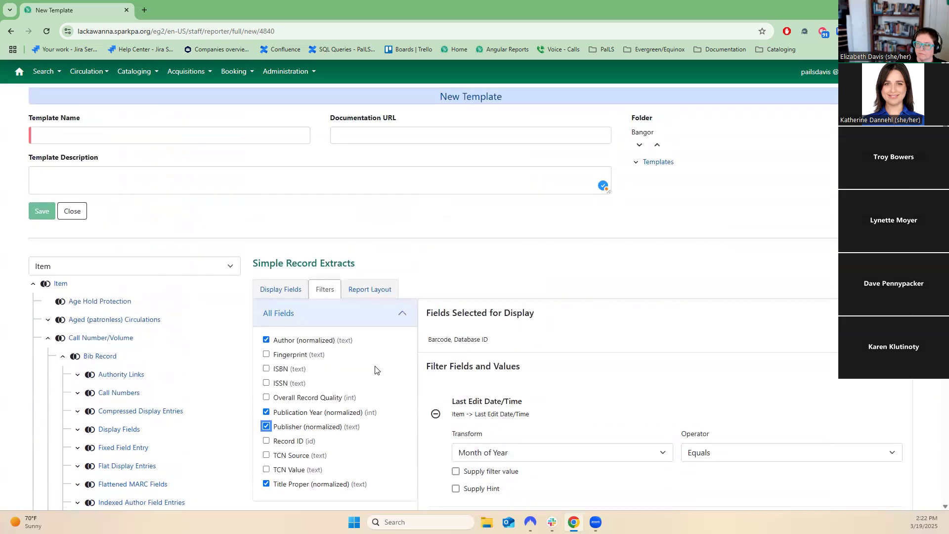
left_click(82, 213)
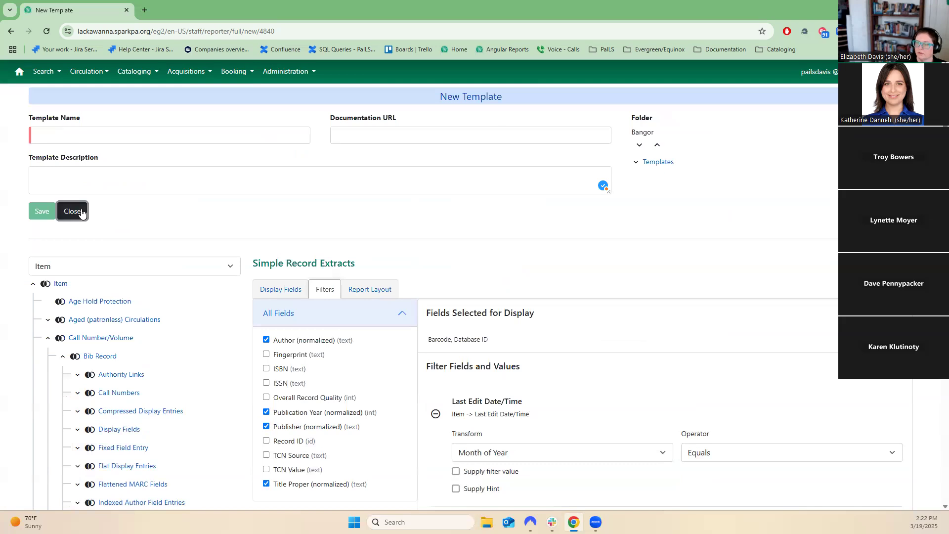
left_click(81, 213)
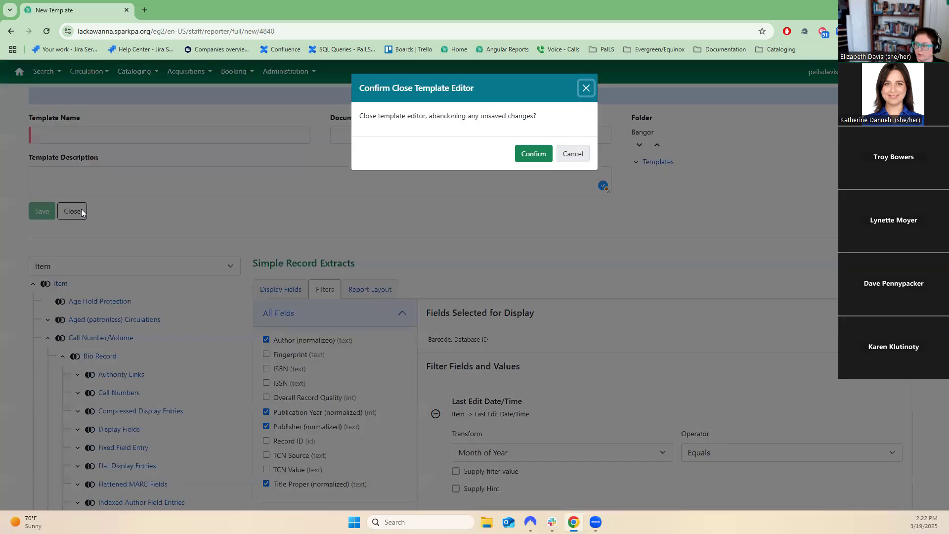
left_click(537, 151)
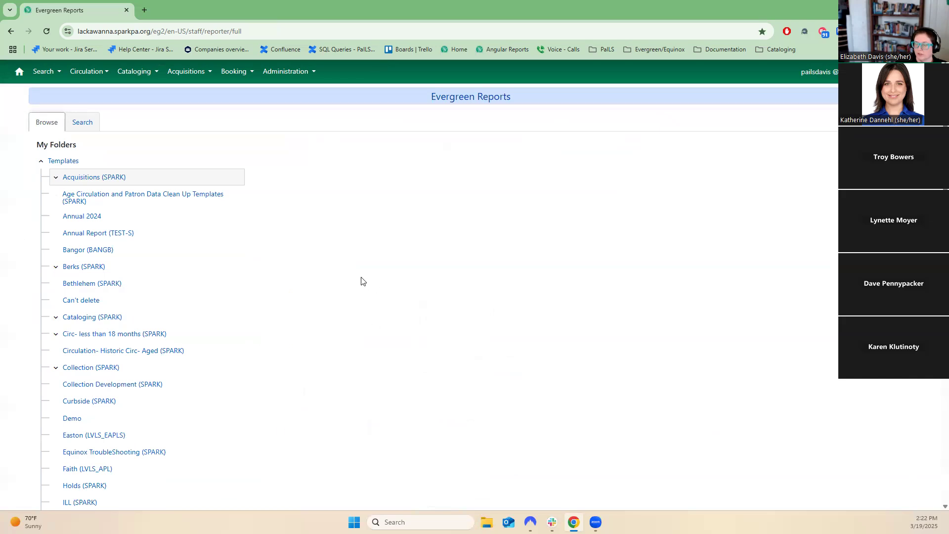
Open the Acquisitions (SPARK) template folder, unshare it, and share it again with the library org unit.
left_click(113, 178)
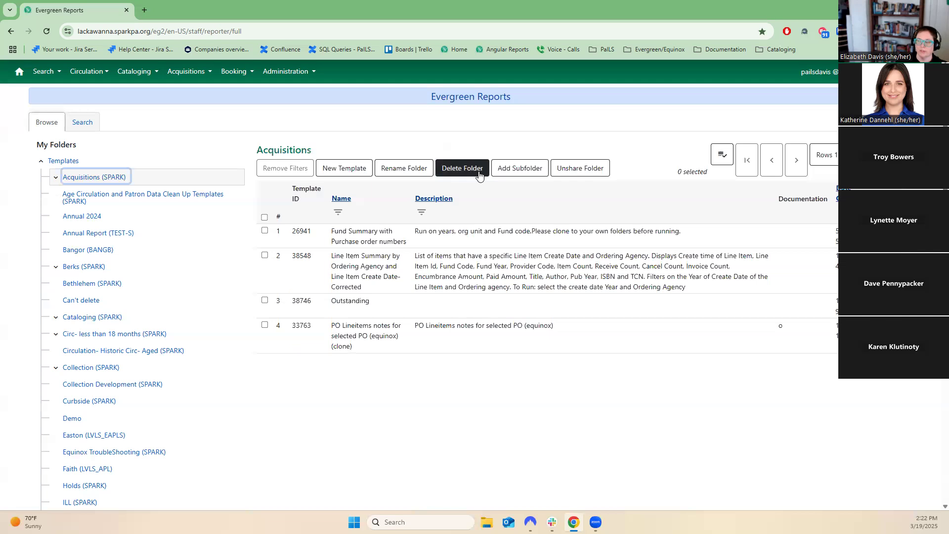
left_click(557, 174)
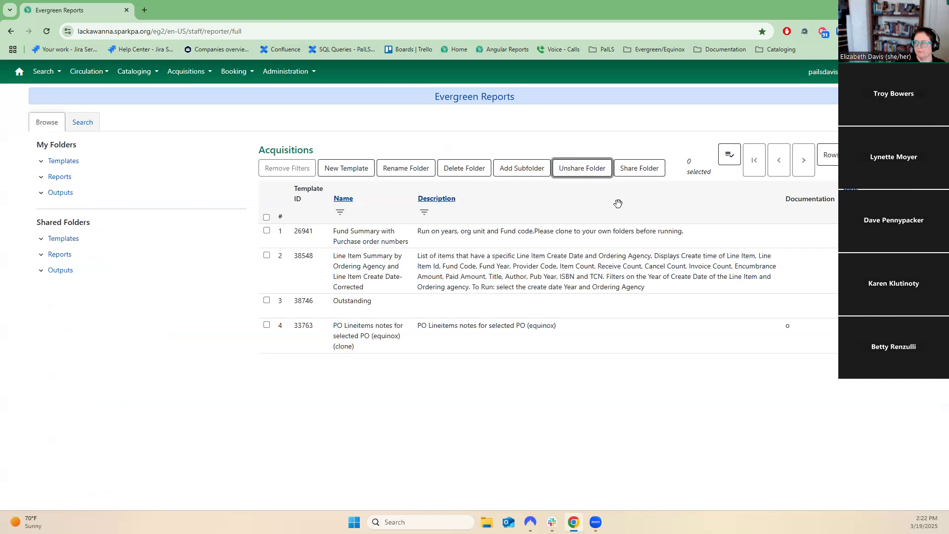
left_click(659, 167)
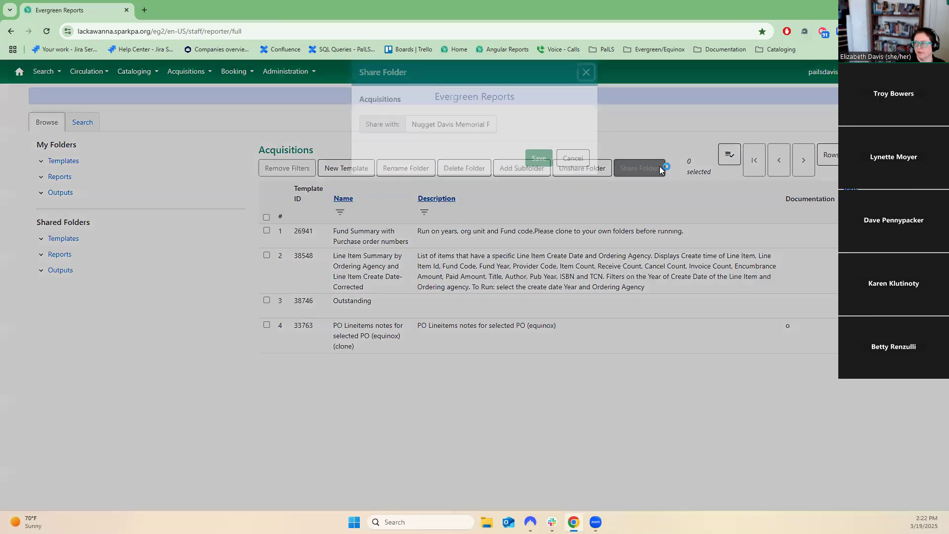
left_click(431, 138)
left_click(451, 164)
left_click(539, 176)
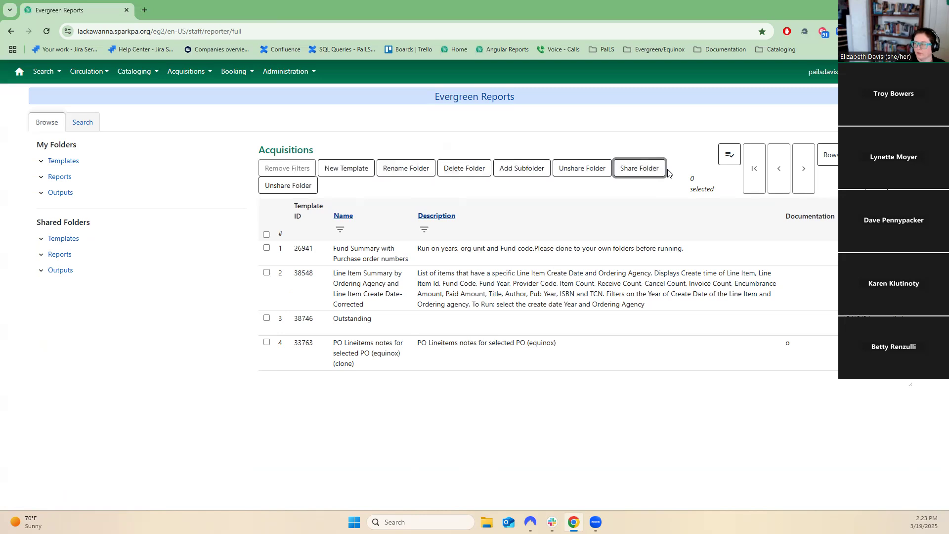
Start a new report from the Fund Summary with Purchase order numbers template.
left_click(727, 157)
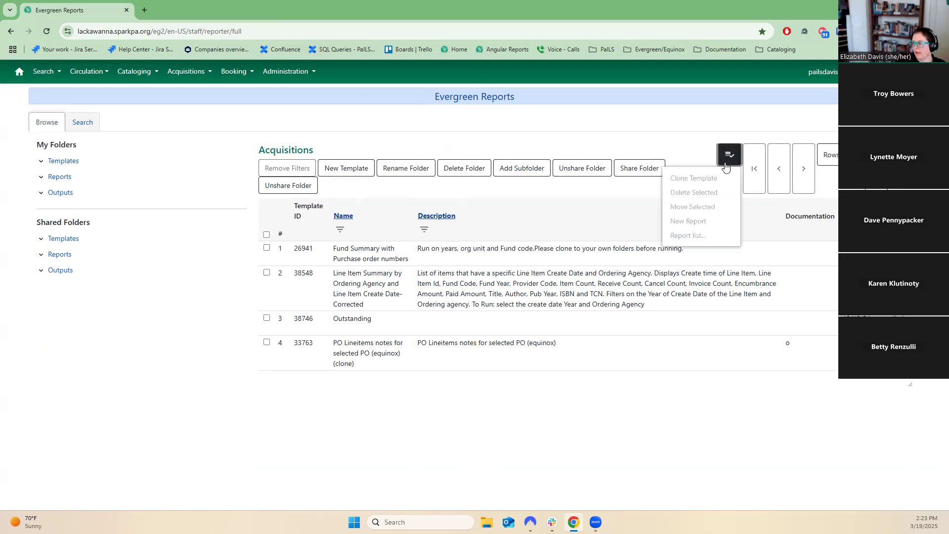
left_click(535, 252)
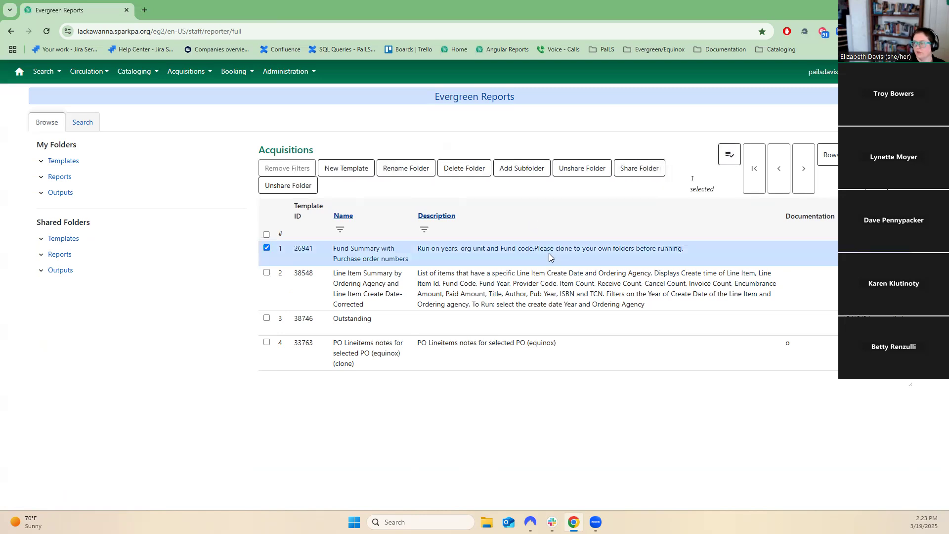
left_click(729, 155)
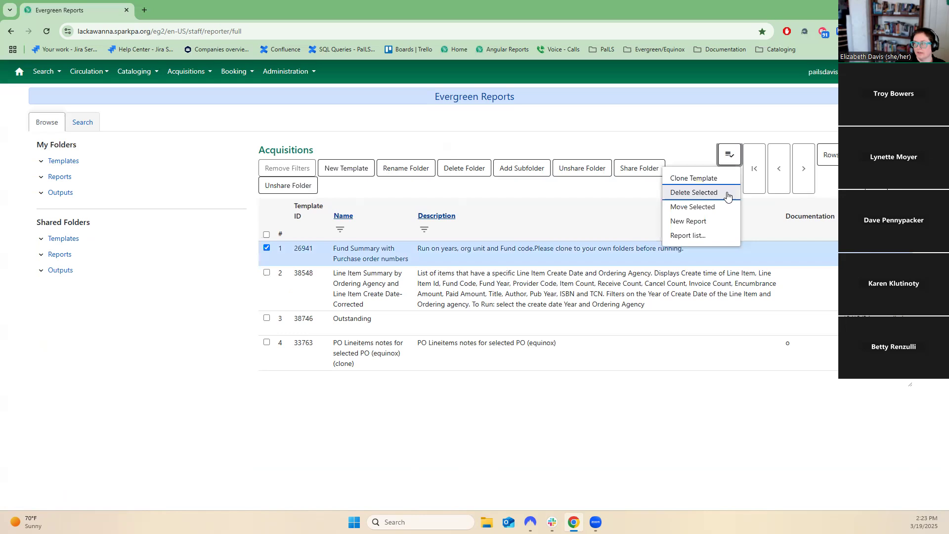
left_click(720, 222)
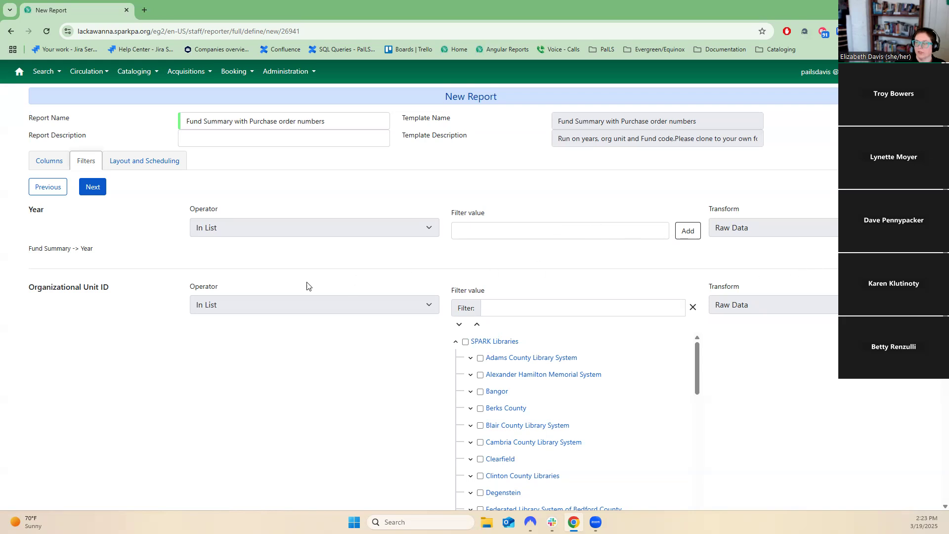
Add 2024 to the Year filter's value list.
left_click(537, 229)
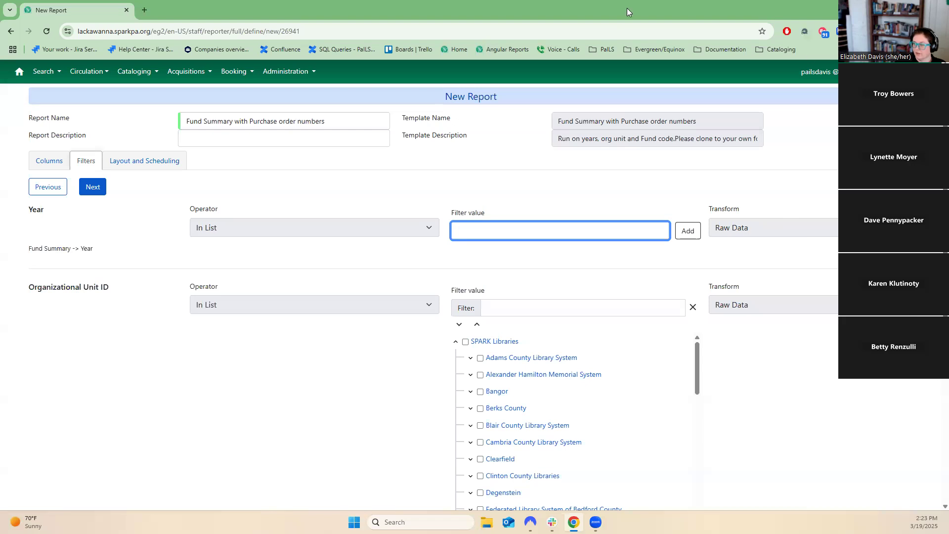
left_click_drag(62, 208, 22, 209)
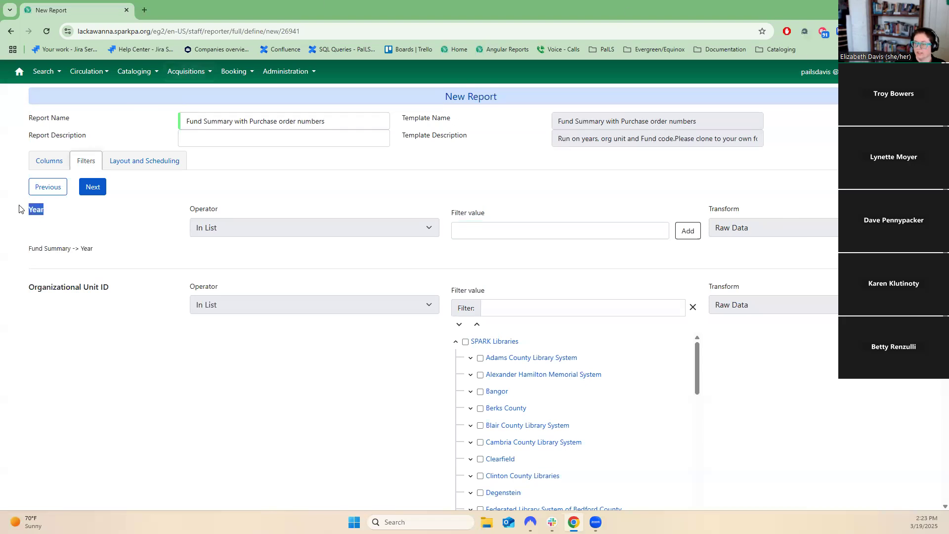
left_click(500, 231)
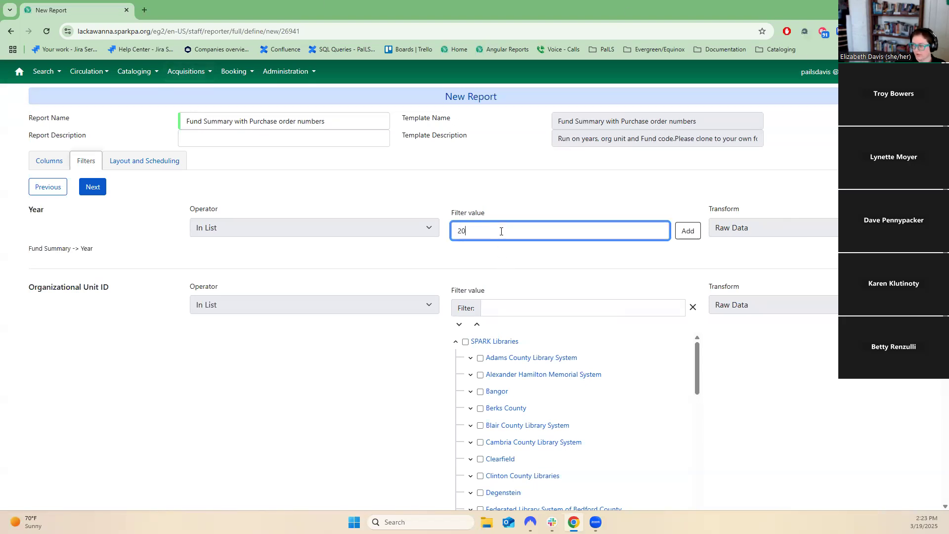
left_click(336, 374)
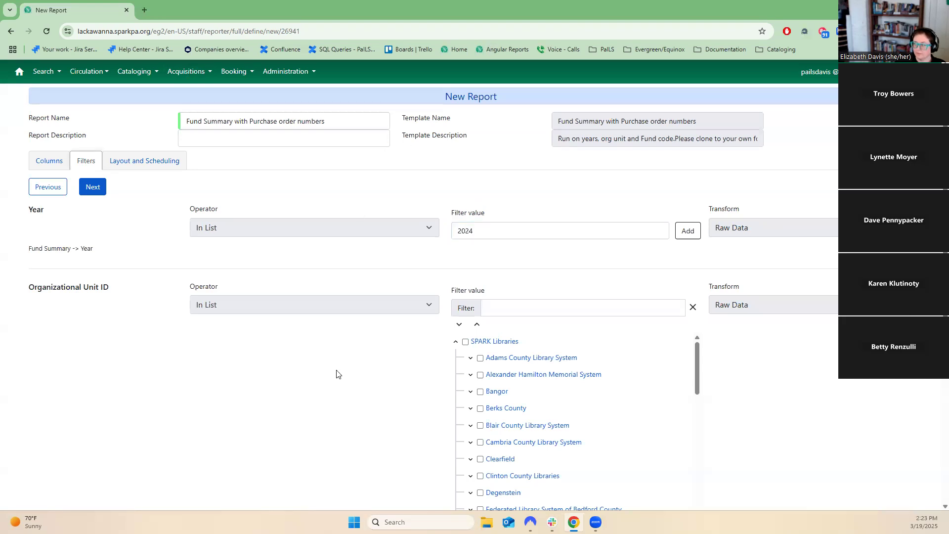
left_click(685, 231)
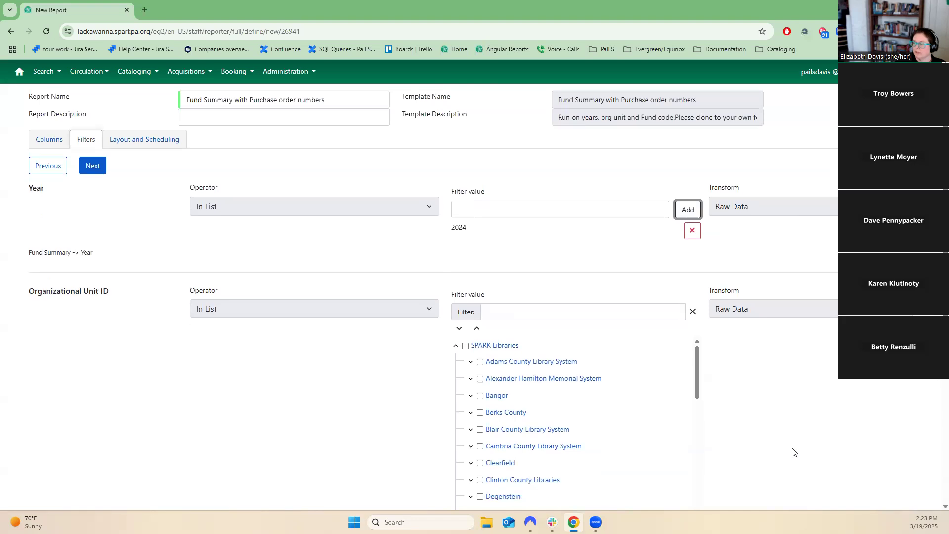
Select the Deletetown, Ideal Little and Nugget Davis libraries under Test System in the Organizational Unit ID filter.
scroll(794, 446, "down", 3)
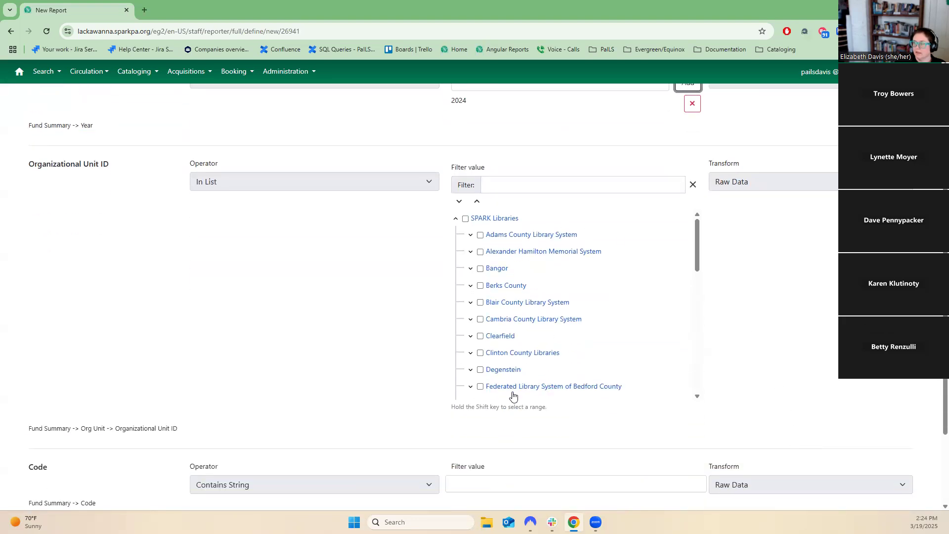
left_click_drag(695, 231, 701, 331)
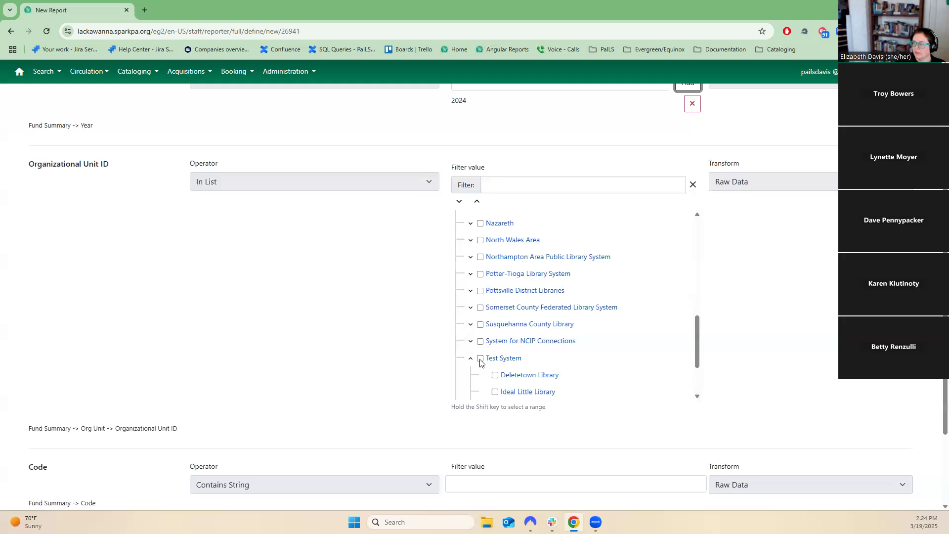
scroll(599, 345, "down", 2)
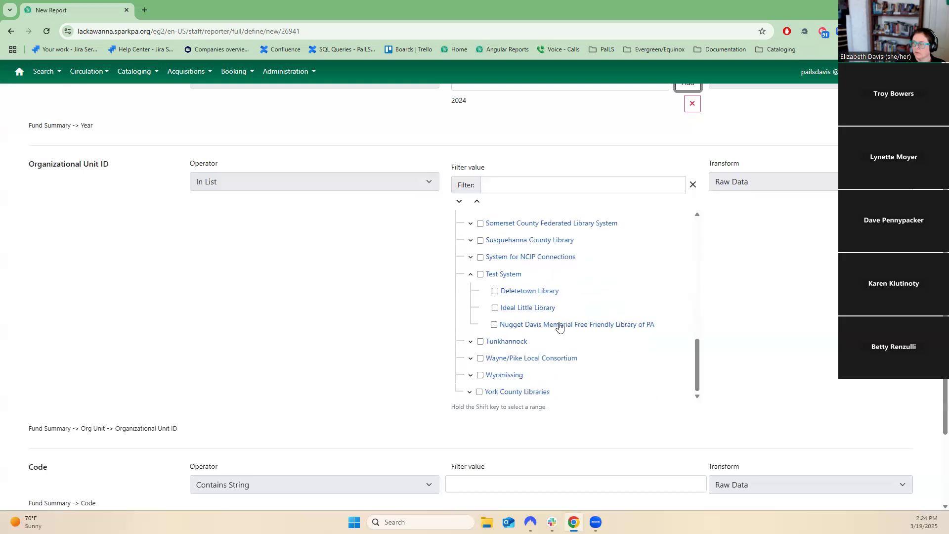
left_click(481, 275)
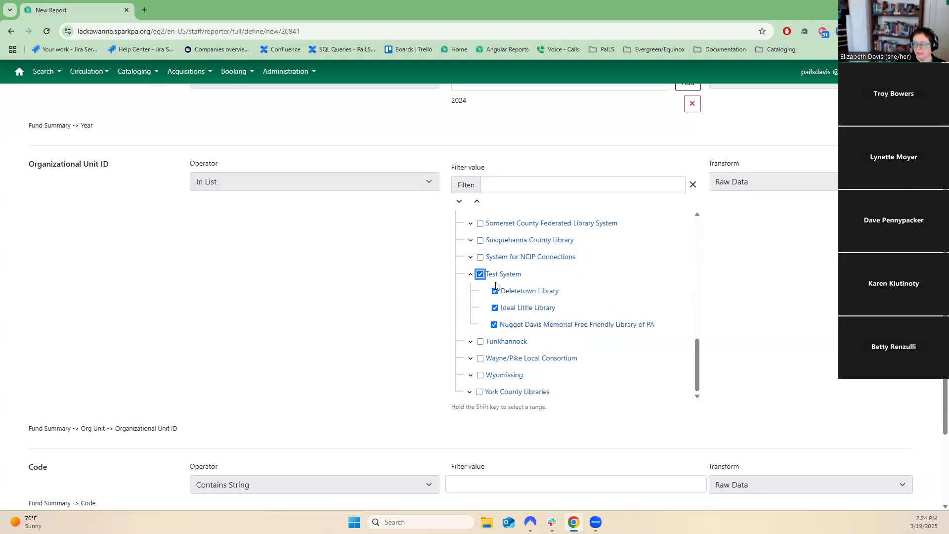
left_click(493, 275)
left_click(481, 274)
left_click(471, 275)
Leave the Code filter blank and move on to the Layout and Scheduling tab.
scroll(676, 285, "down", 2)
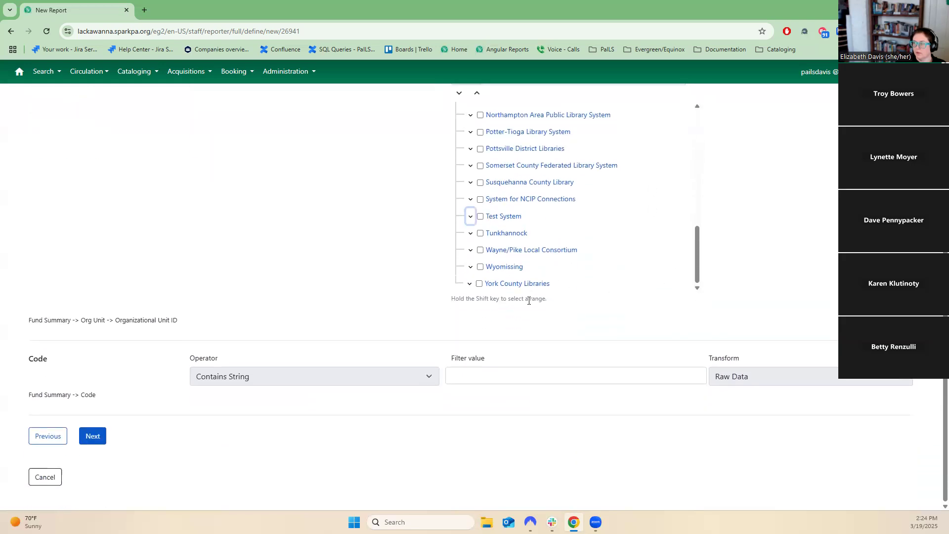
left_click_drag(549, 301, 435, 302)
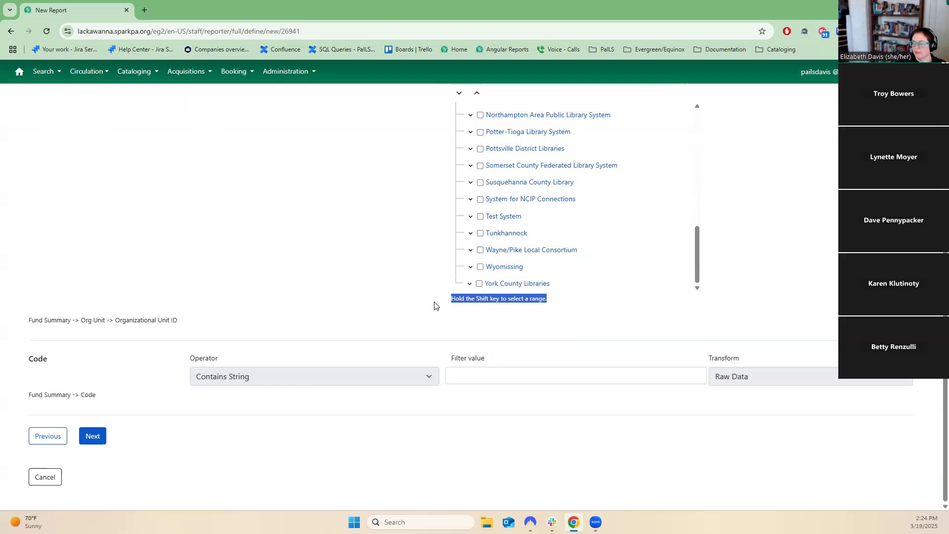
left_click(644, 371)
scroll(729, 394, "up", 5)
scroll(728, 394, "up", 1)
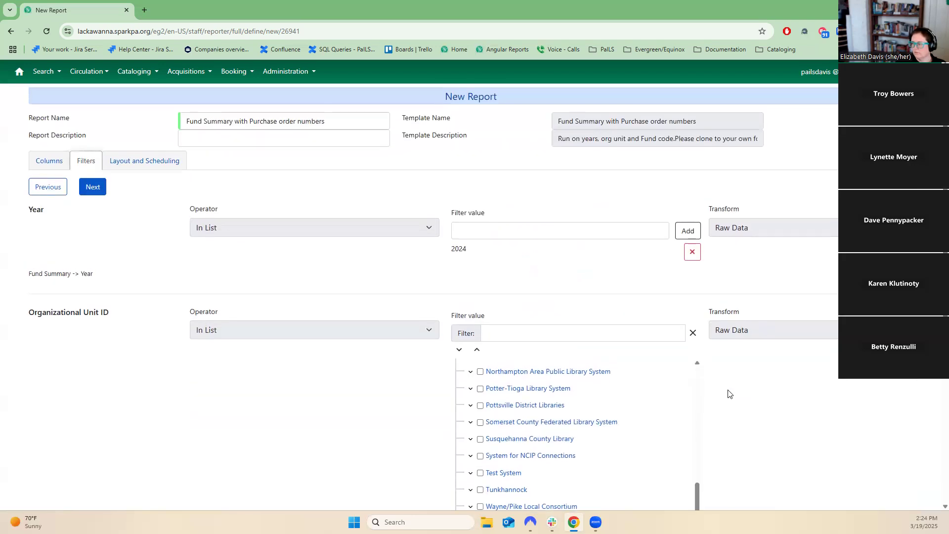
scroll(729, 394, "down", 5)
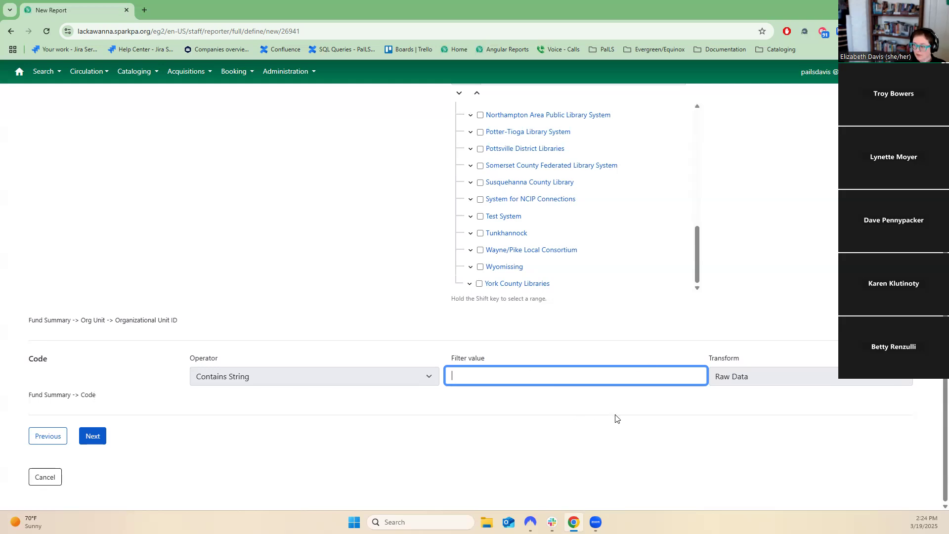
left_click(257, 379)
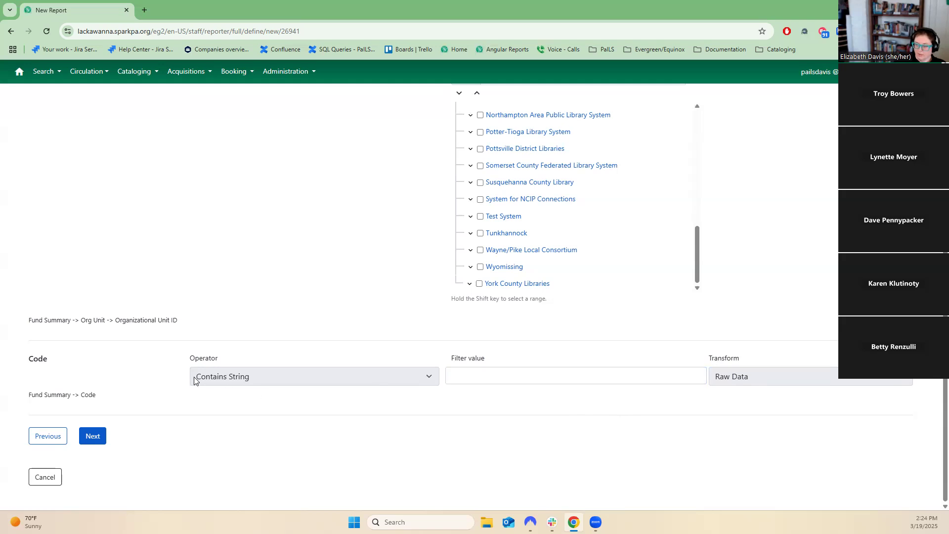
left_click(526, 374)
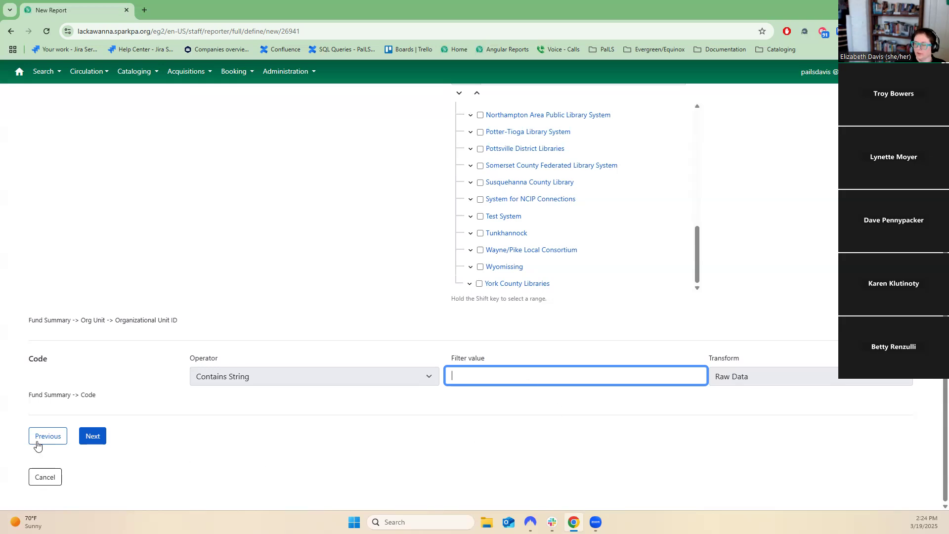
left_click(99, 439)
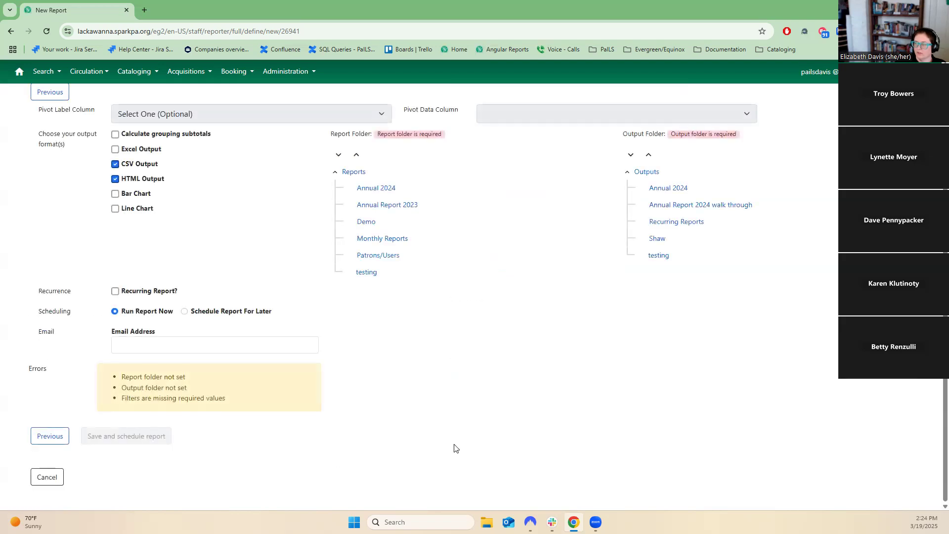
Toggle the Excel and CSV output format options on and off again.
scroll(202, 378, "up", 1)
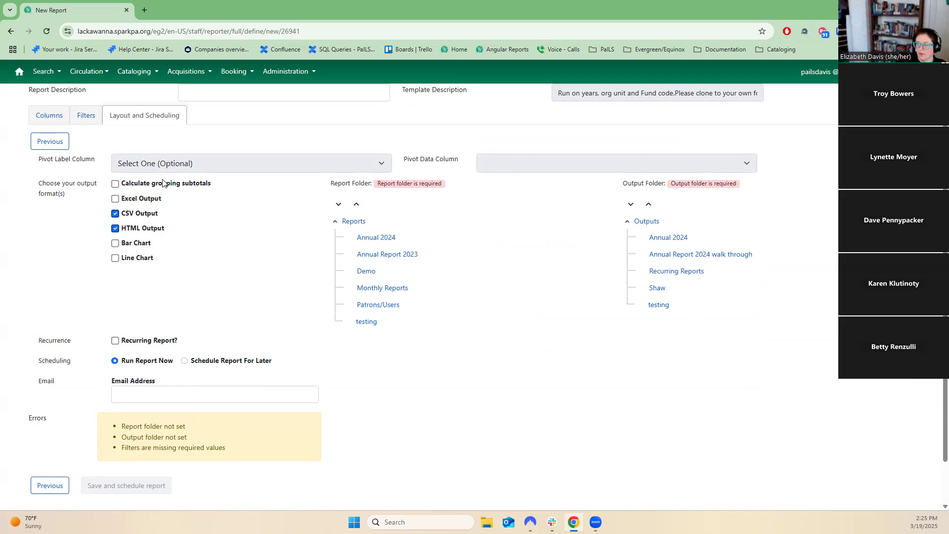
left_click(150, 202)
left_click(144, 219)
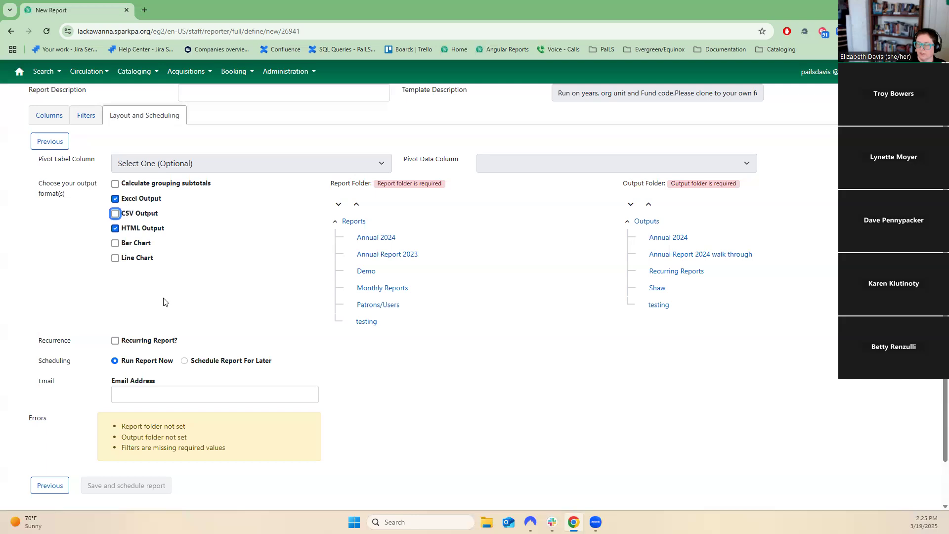
left_click(116, 214)
left_click(116, 199)
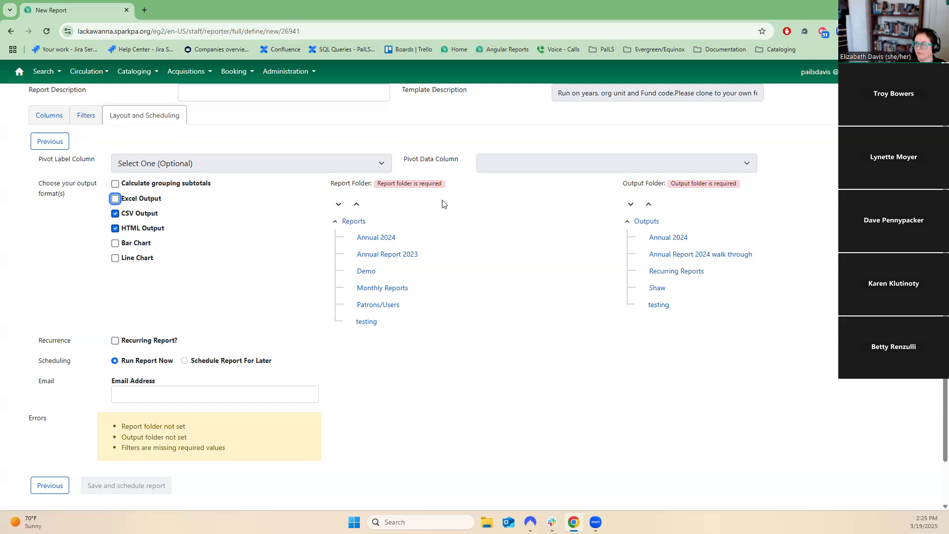
Choose the testing folder as both the report folder and the output folder.
left_click_drag(384, 183, 442, 184)
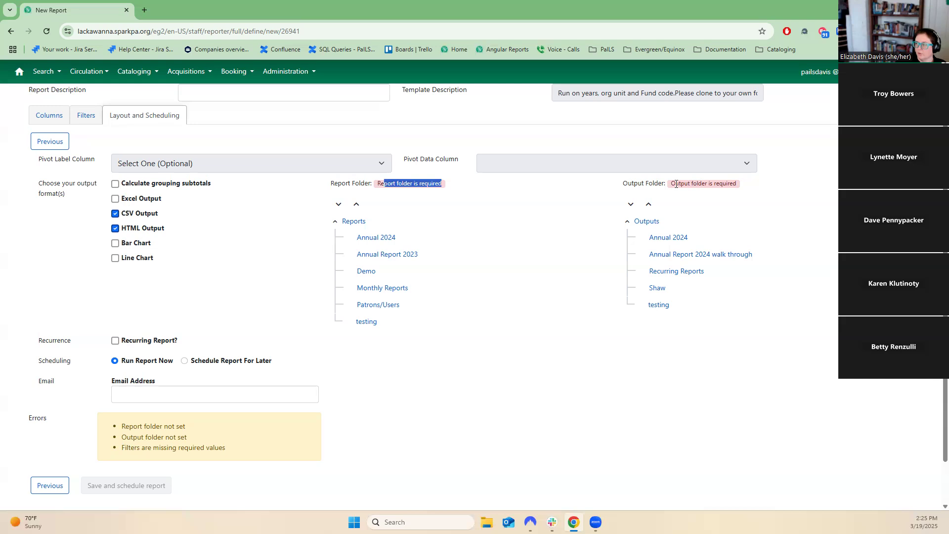
left_click_drag(676, 184, 732, 183)
left_click(368, 322)
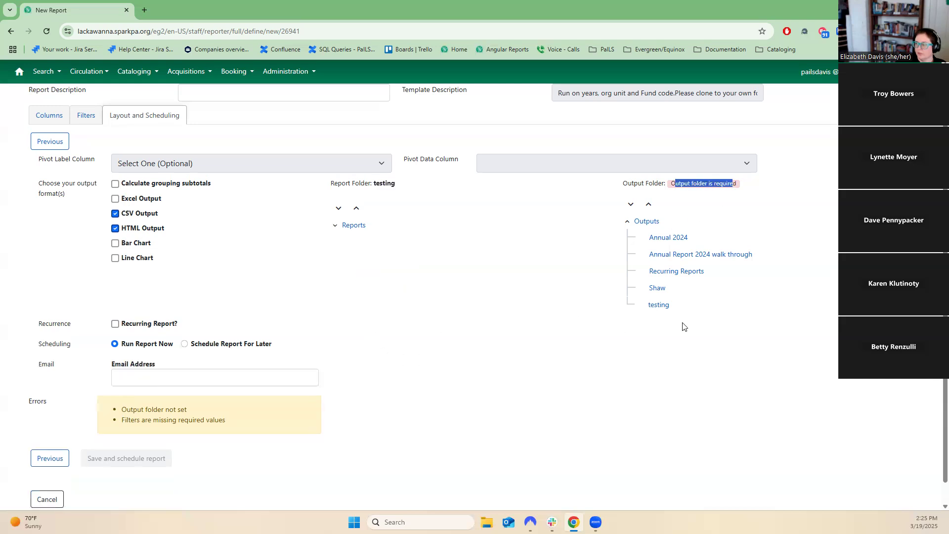
left_click(663, 305)
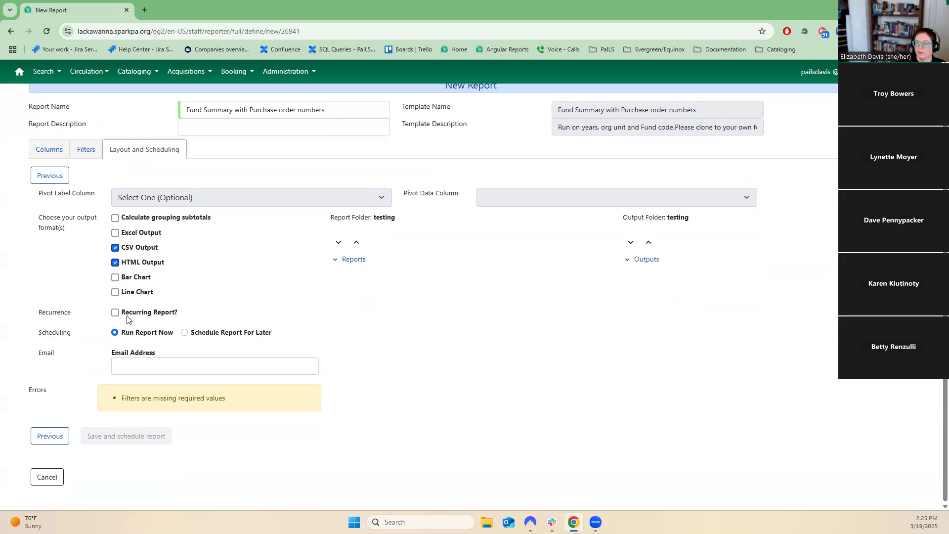
Review the recurrence, scheduling, email address and errors sections of the layout settings.
left_click_drag(188, 318, 101, 318)
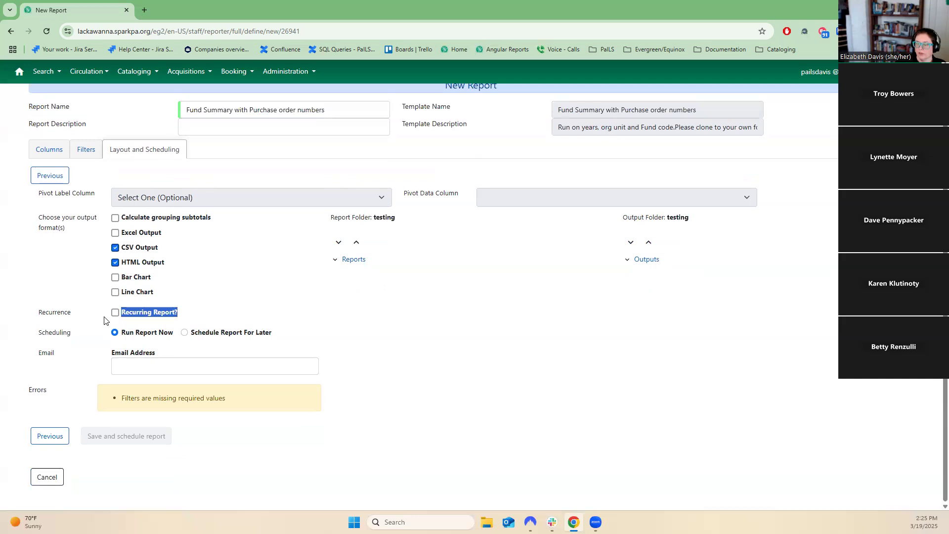
left_click_drag(287, 335, 146, 337)
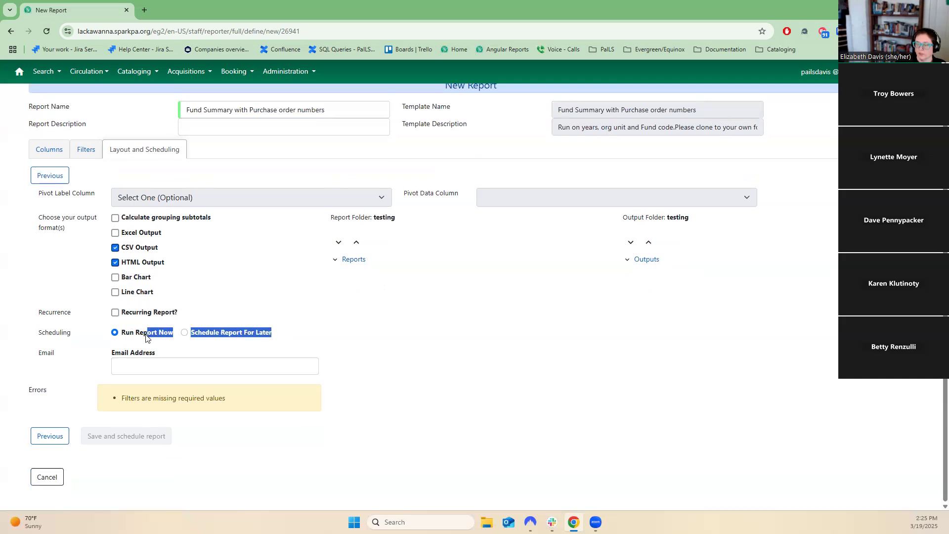
left_click(194, 375)
left_click_drag(262, 404, 106, 406)
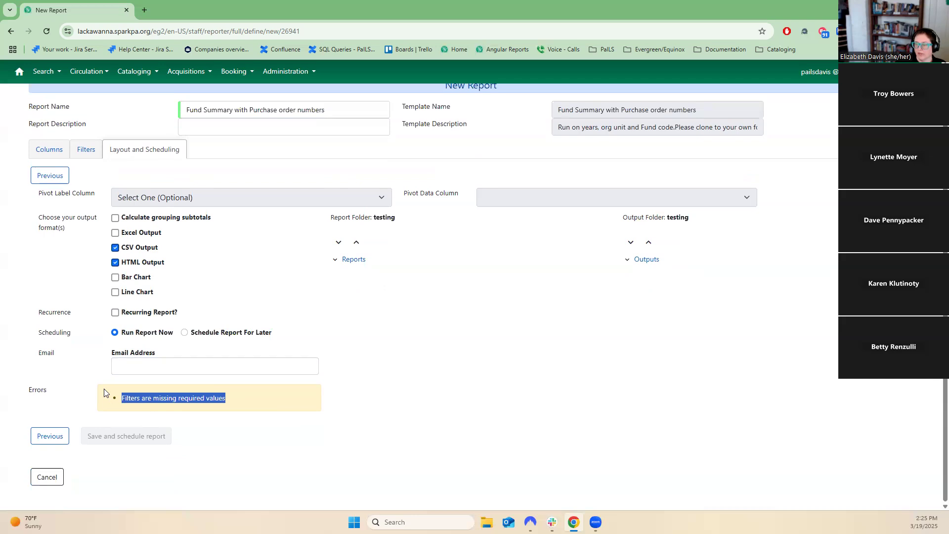
Revisit the Filters tab to review the filter values, returning to Layout and Scheduling.
left_click(84, 150)
scroll(187, 420, "down", 5)
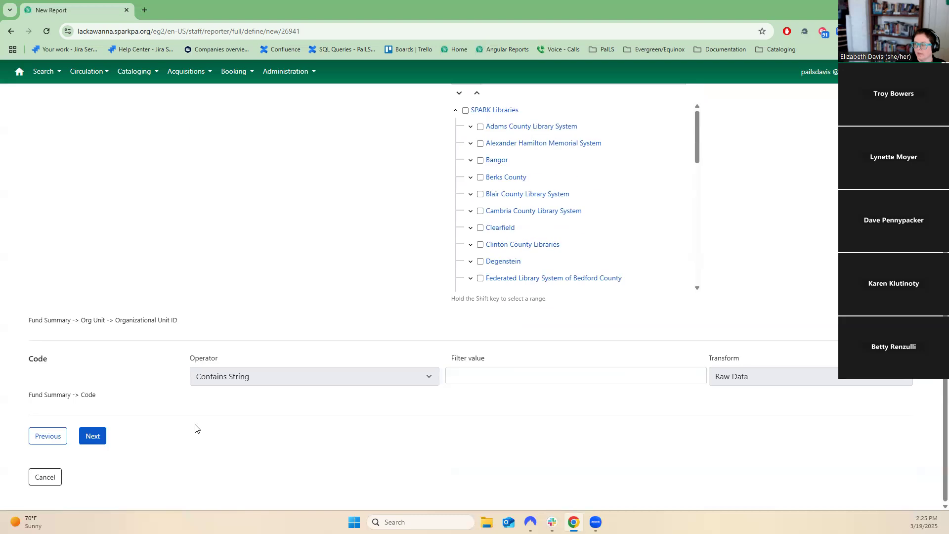
left_click(621, 375)
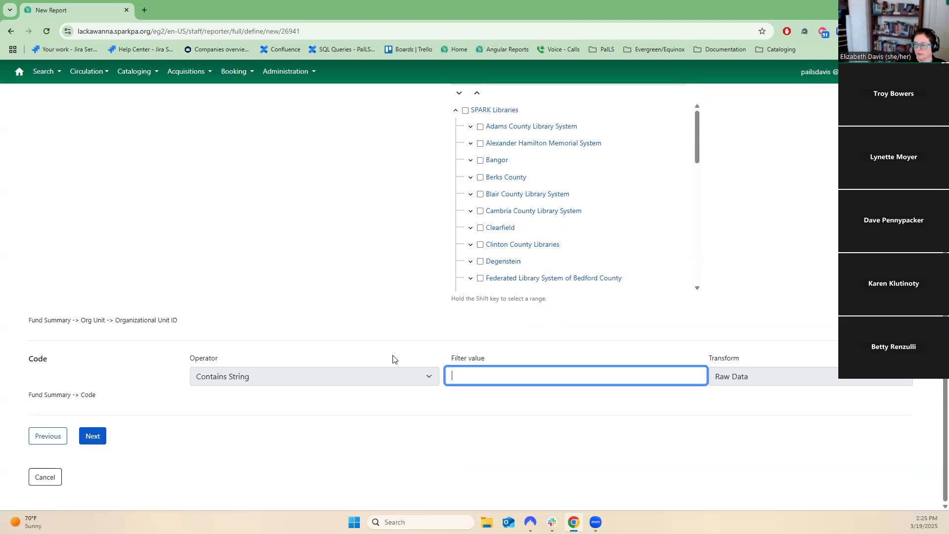
scroll(257, 451, "up", 4)
scroll(257, 452, "down", 4)
scroll(581, 233, "down", 6)
scroll(579, 240, "down", 5)
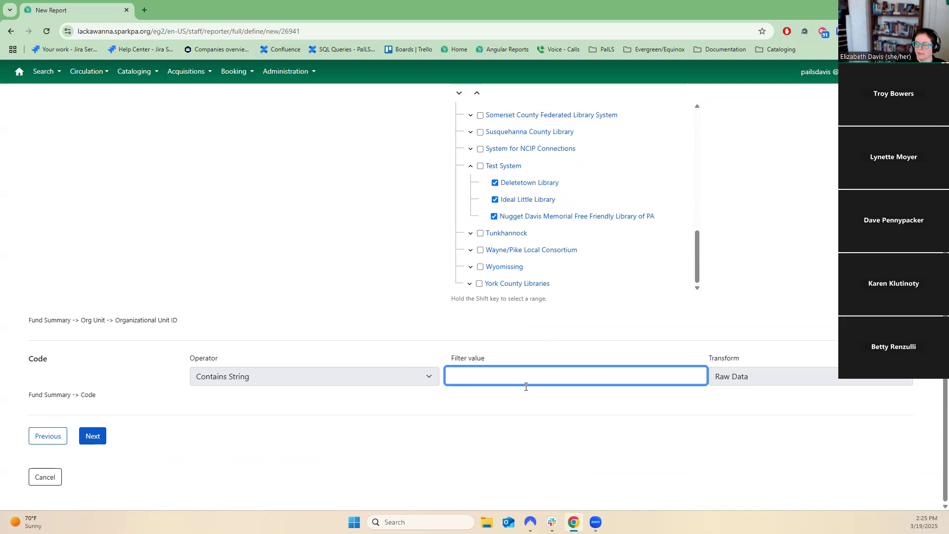
scroll(526, 386, "up", 10)
left_click(131, 101)
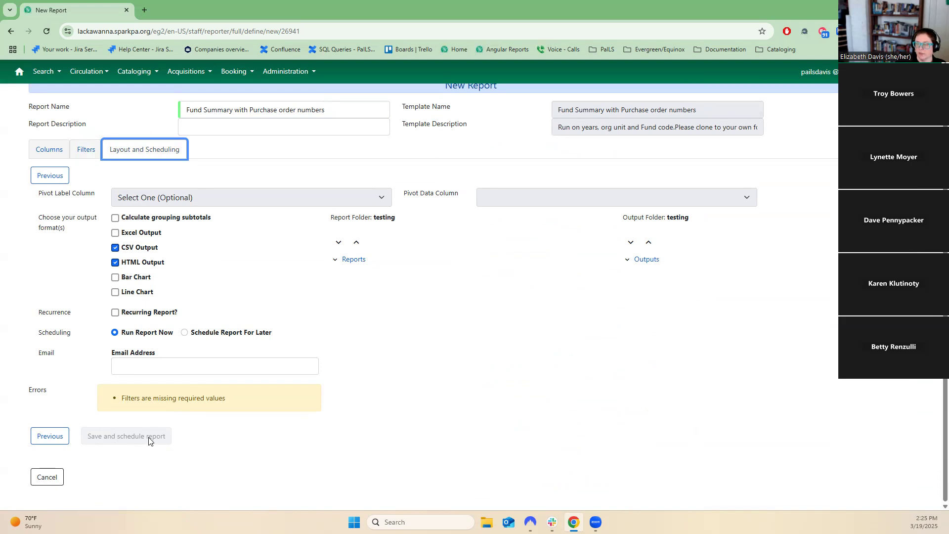
Step back to the Columns tab and review the report's column list.
left_click(61, 440)
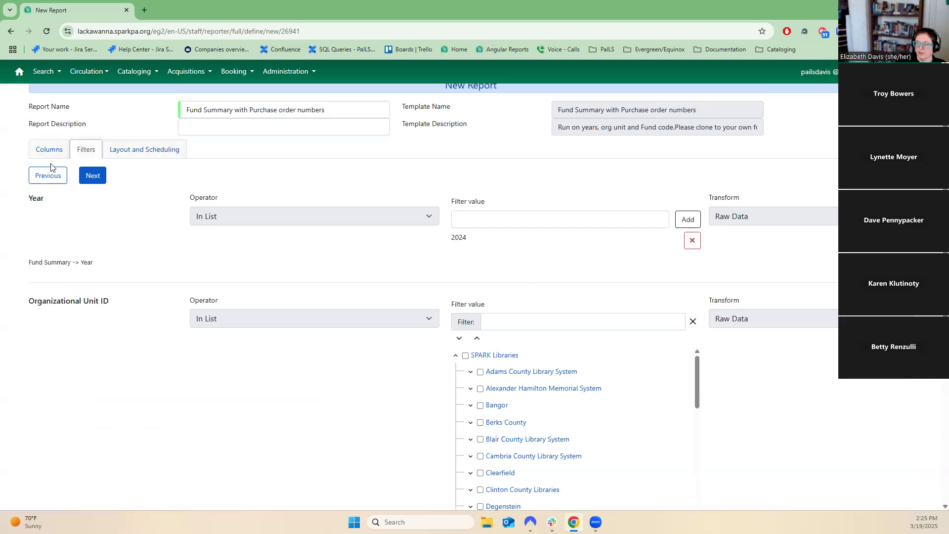
left_click(48, 176)
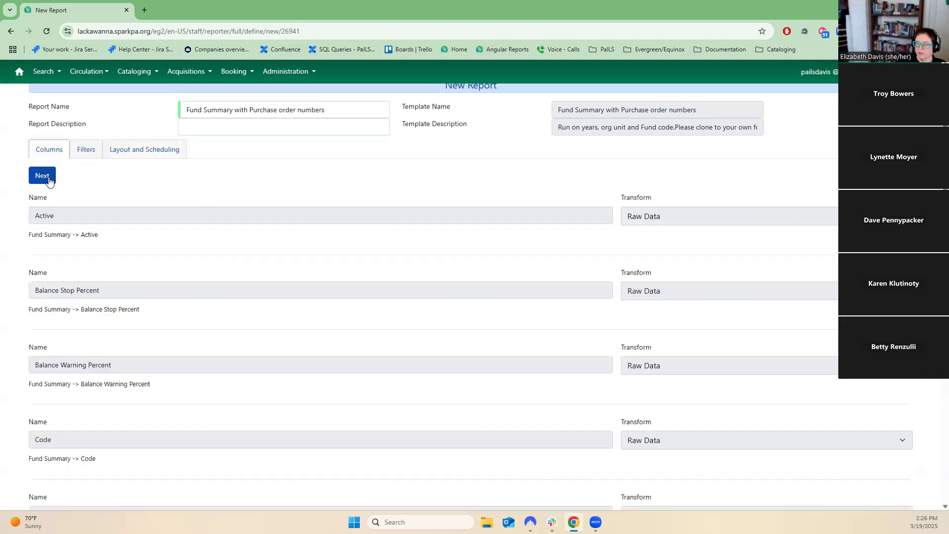
scroll(158, 329, "down", 9)
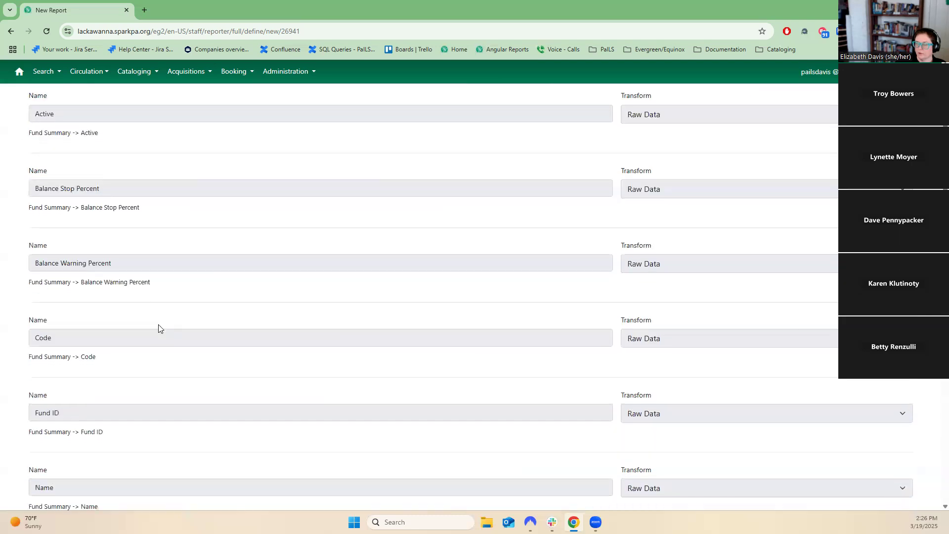
scroll(158, 328, "down", 10)
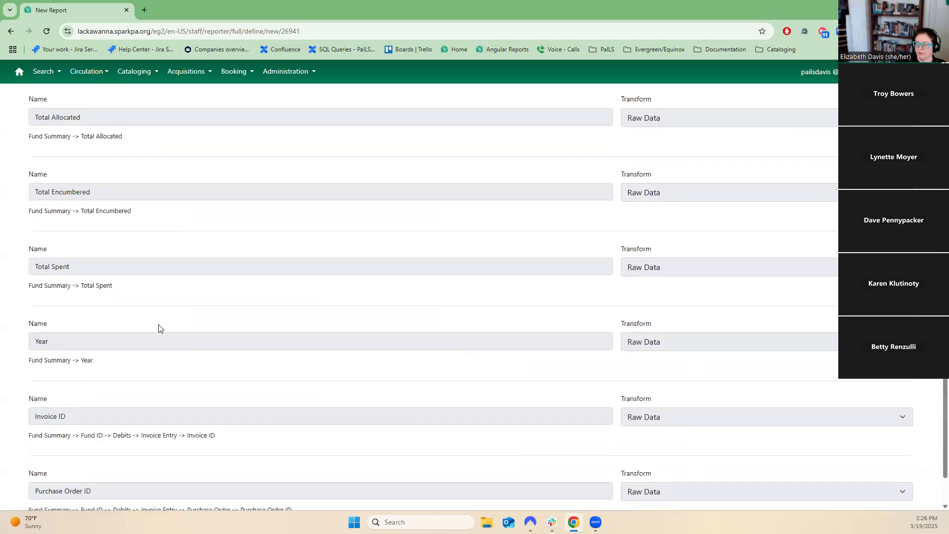
scroll(159, 329, "up", 9)
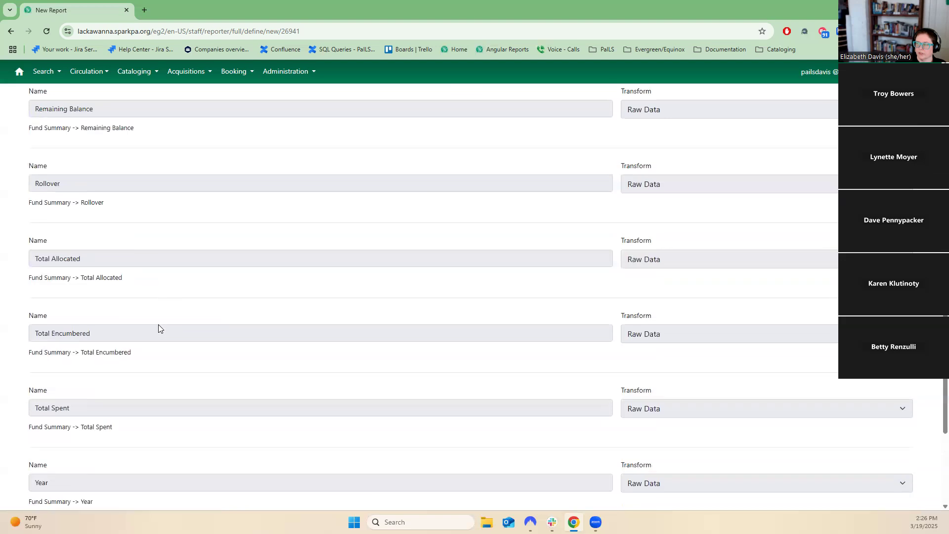
scroll(158, 328, "up", 10)
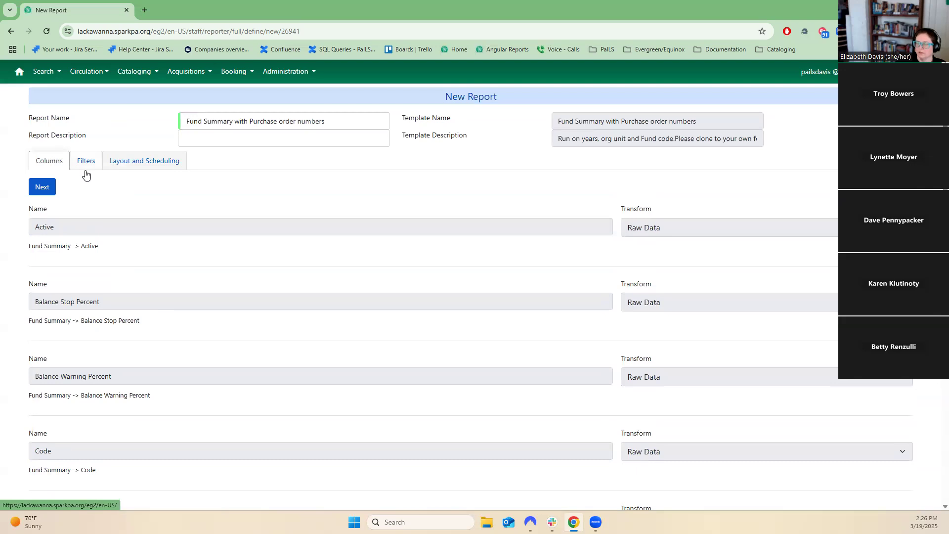
scroll(248, 405, "down", 10)
scroll(247, 407, "down", 9)
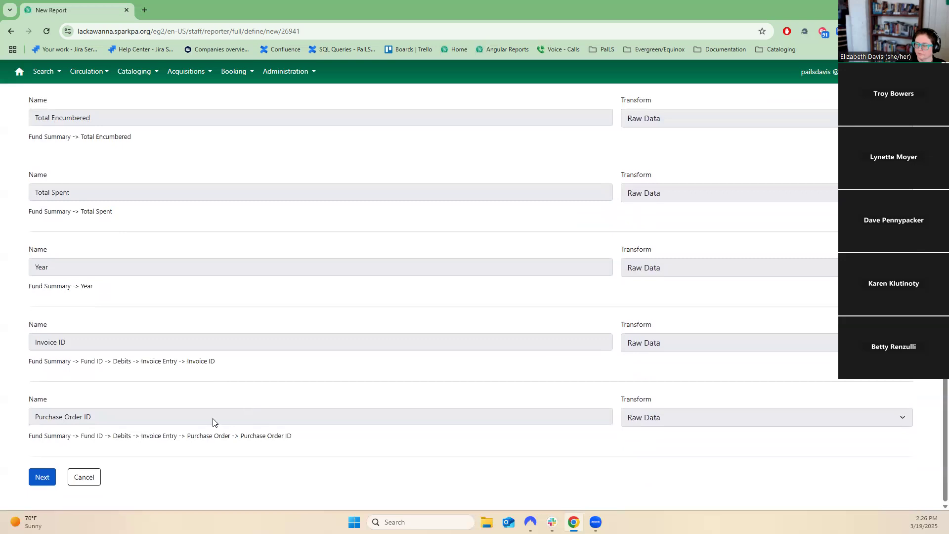
Cancel the current report and open the Circulation Modifier Based template folder inside Circ- less than 18 months.
left_click(83, 477)
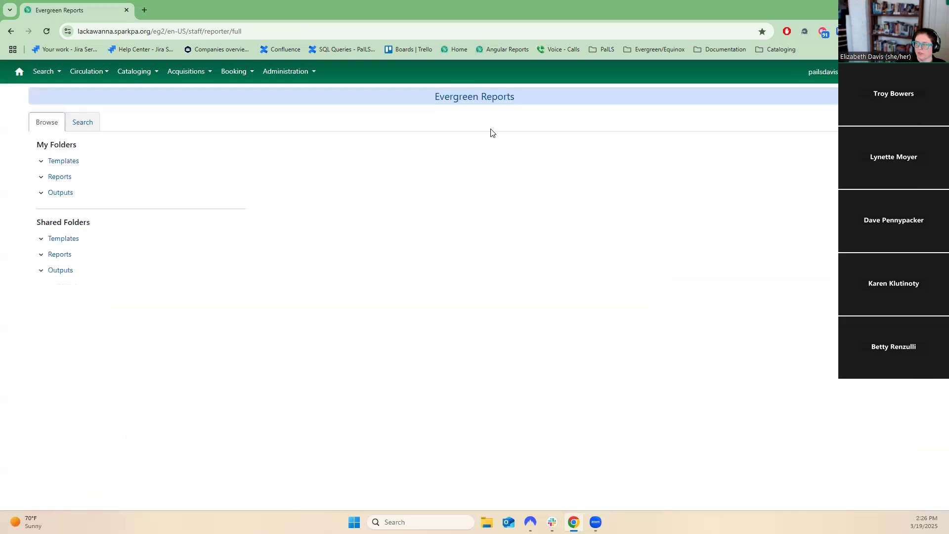
left_click(41, 161)
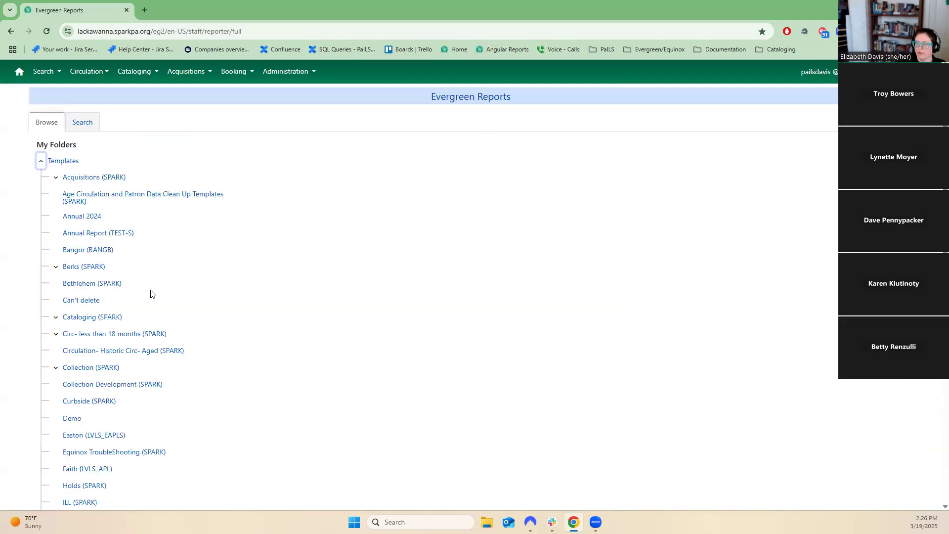
left_click(56, 334)
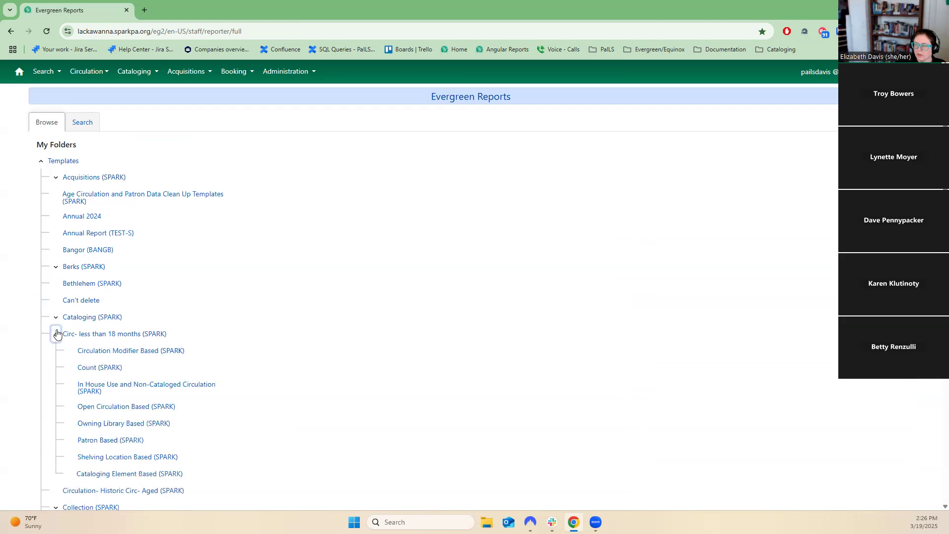
left_click(122, 352)
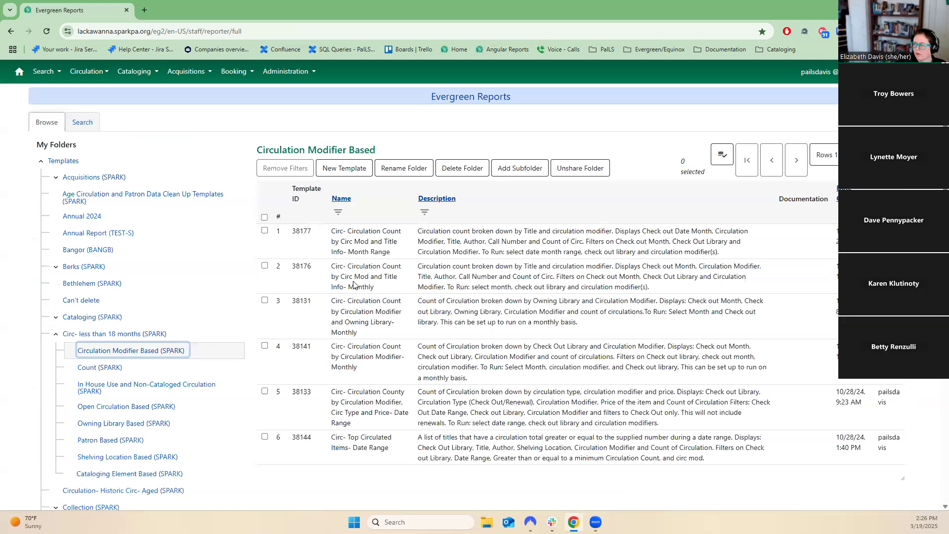
Select the Top Circed Items by Shelving Location and Circ Count template in Circ- less than 18 months and start a new report from it.
scroll(238, 457, "down", 2)
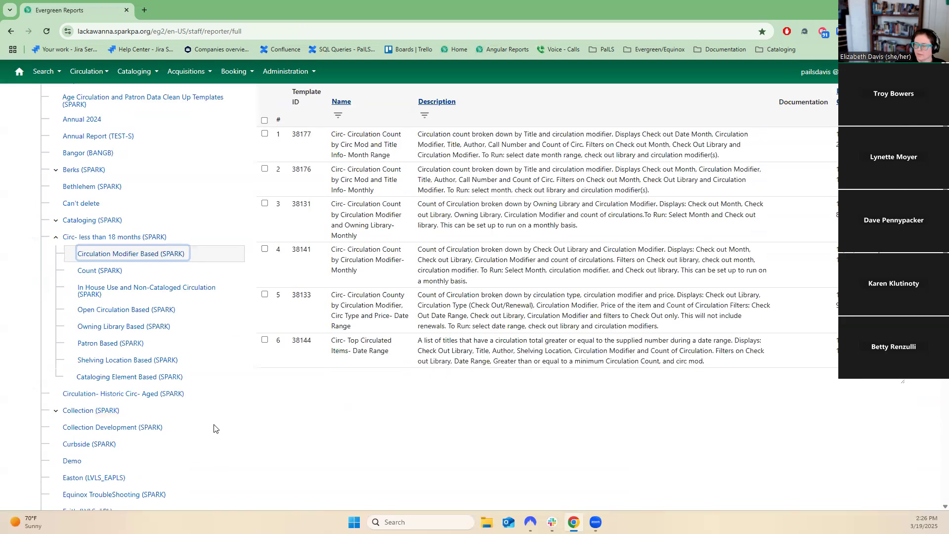
left_click(105, 236)
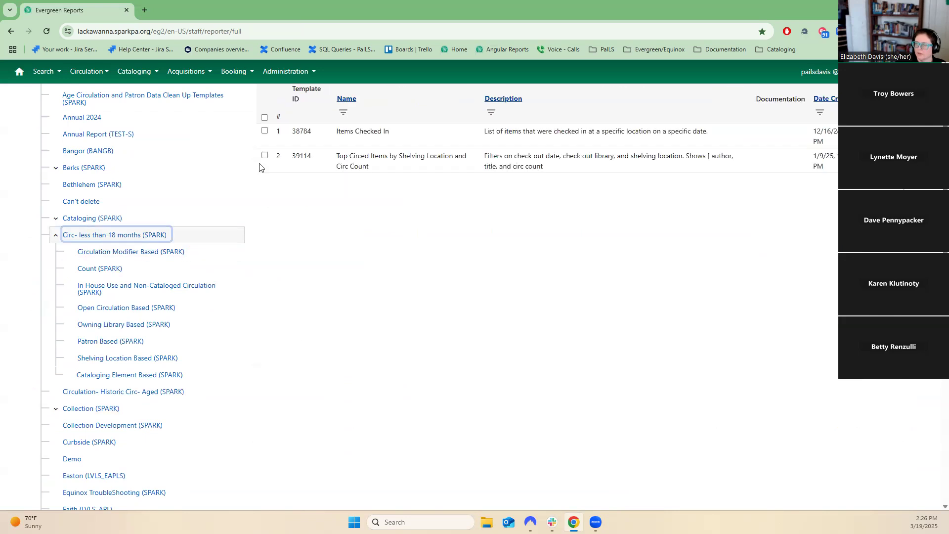
left_click(265, 156)
scroll(470, 316, "up", 2)
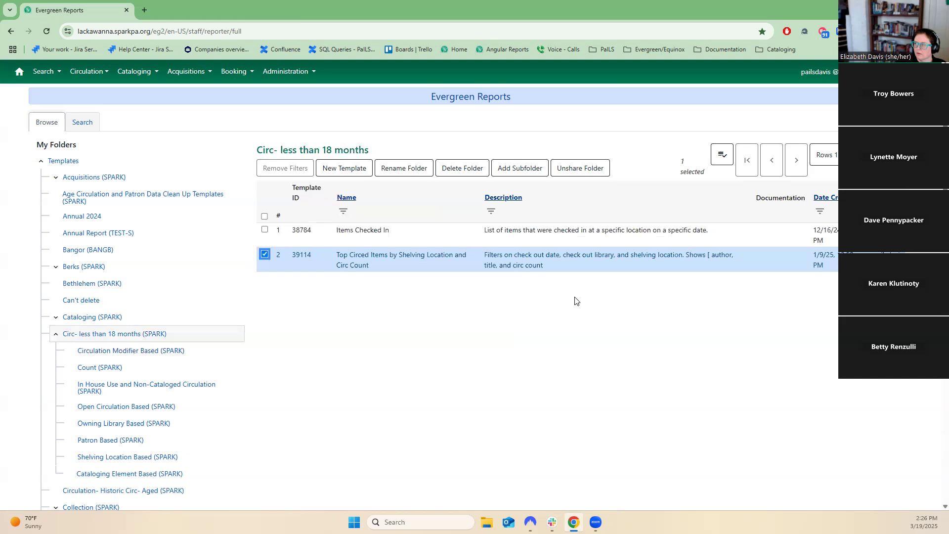
left_click(722, 155)
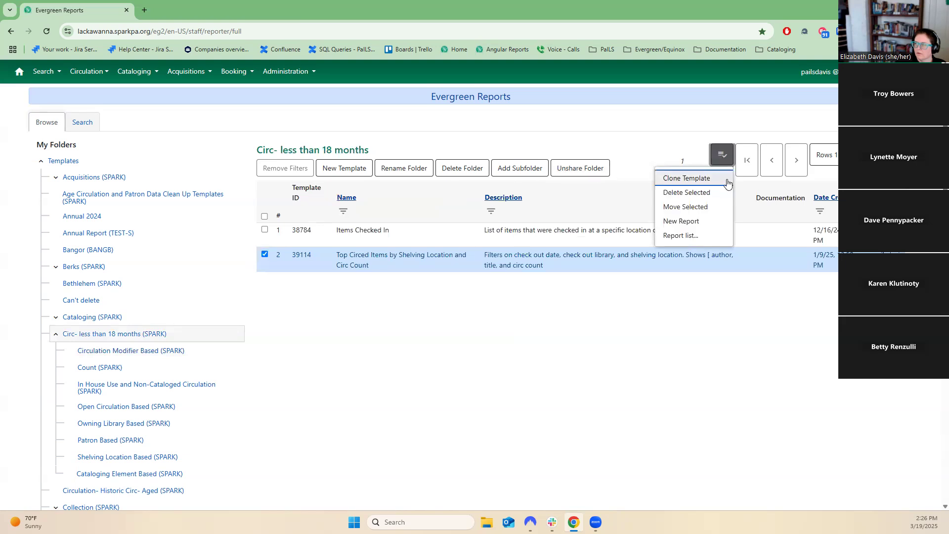
left_click(726, 222)
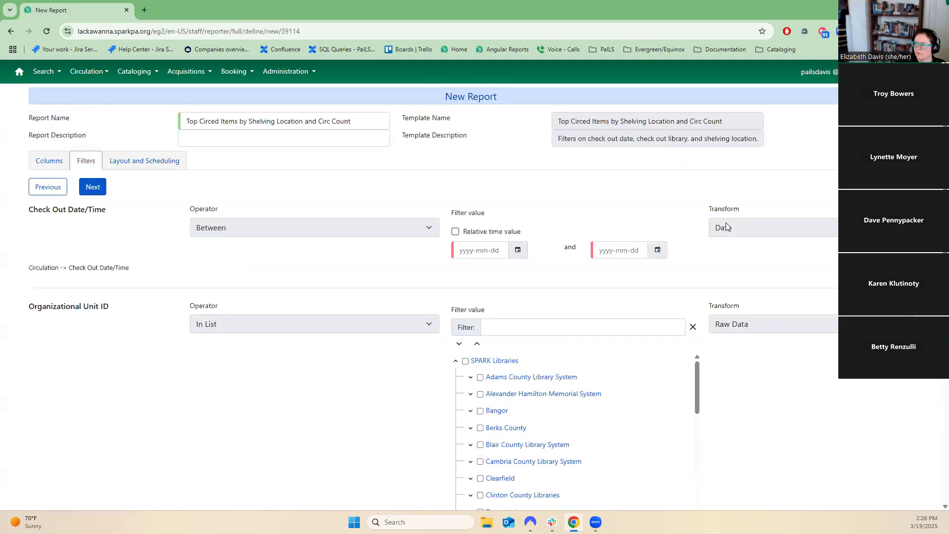
Set the Check Out Date/Time filter's start date to 2025-03-19 and pick an end date from the calendar.
scroll(719, 250, "down", 9)
scroll(718, 253, "up", 3)
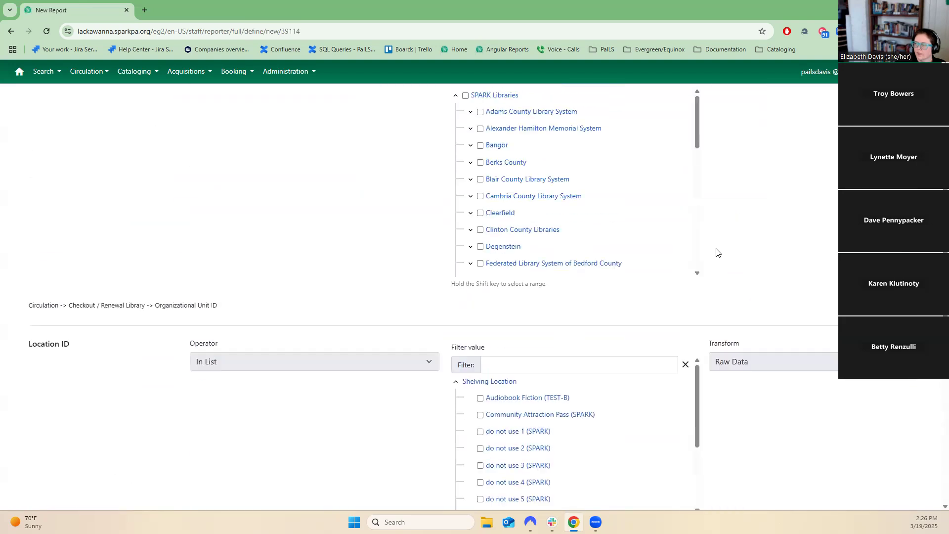
scroll(718, 253, "up", 4)
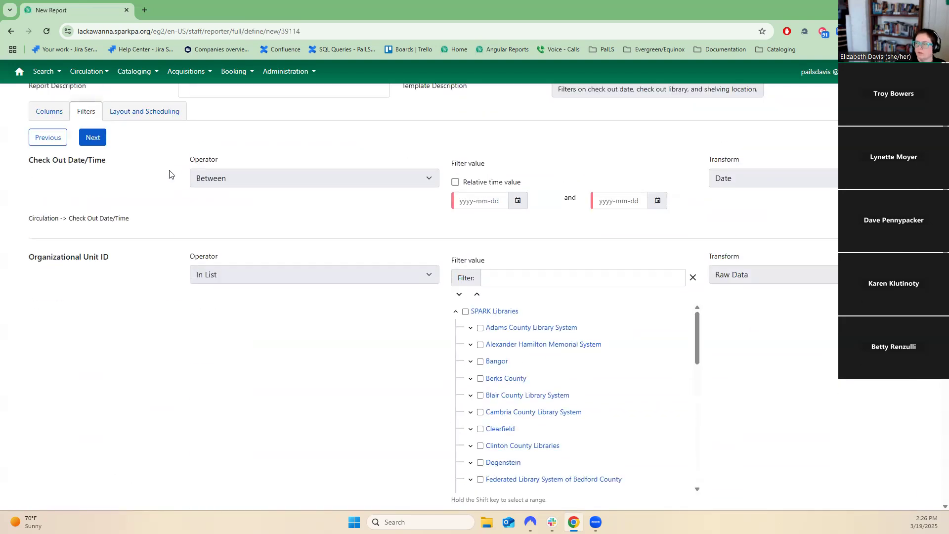
left_click_drag(35, 163, 118, 164)
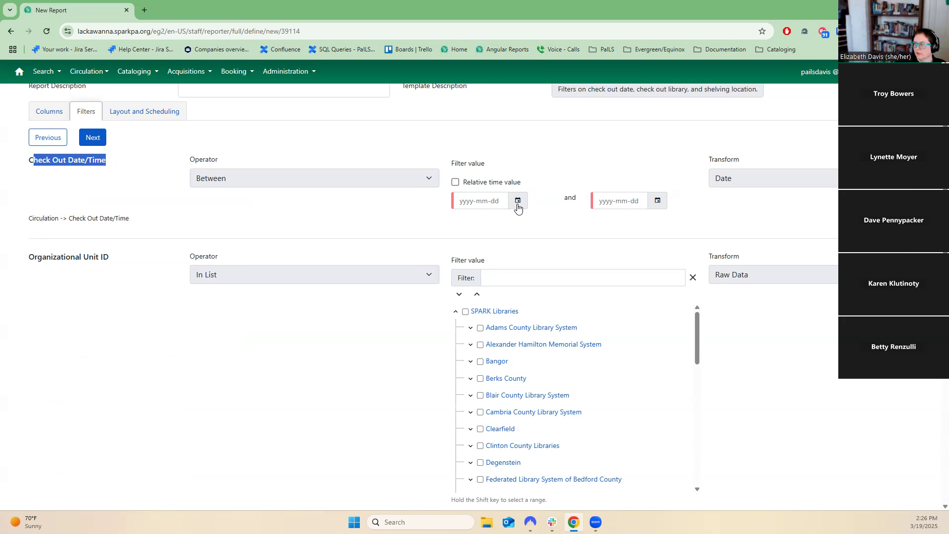
left_click(518, 201)
left_click(497, 299)
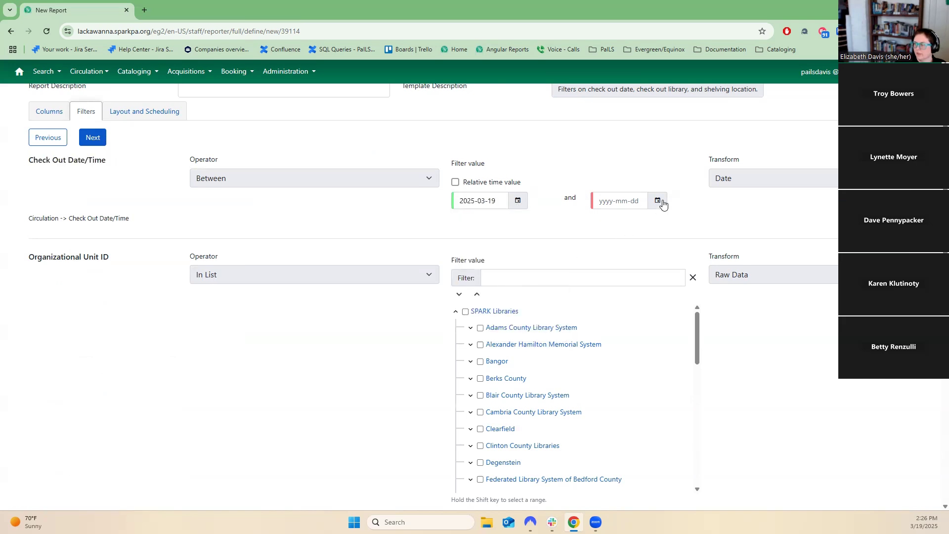
left_click(658, 200)
left_click(663, 299)
Select Test System with its member libraries in the Organizational Unit ID filter.
scroll(584, 383, "down", 2)
scroll(730, 308, "down", 3)
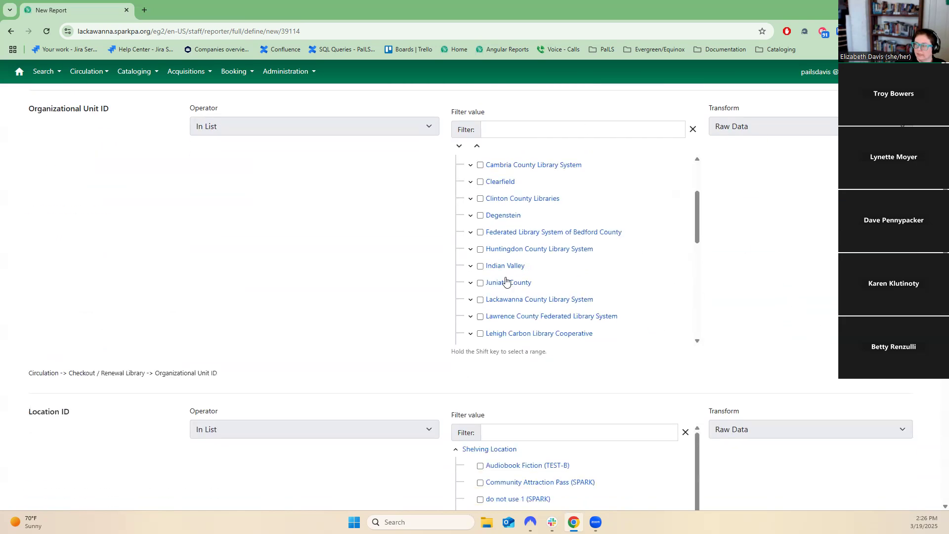
scroll(529, 292, "down", 8)
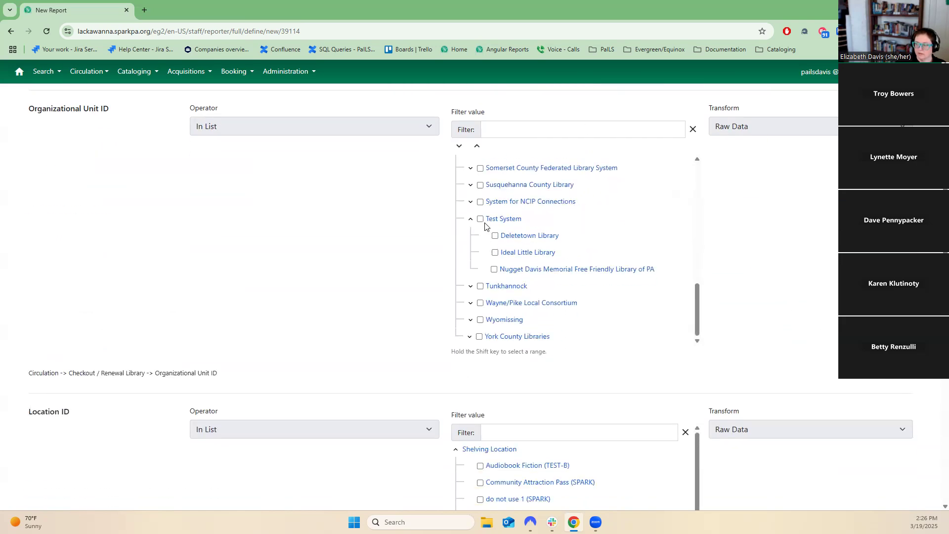
left_click(481, 219, "shift")
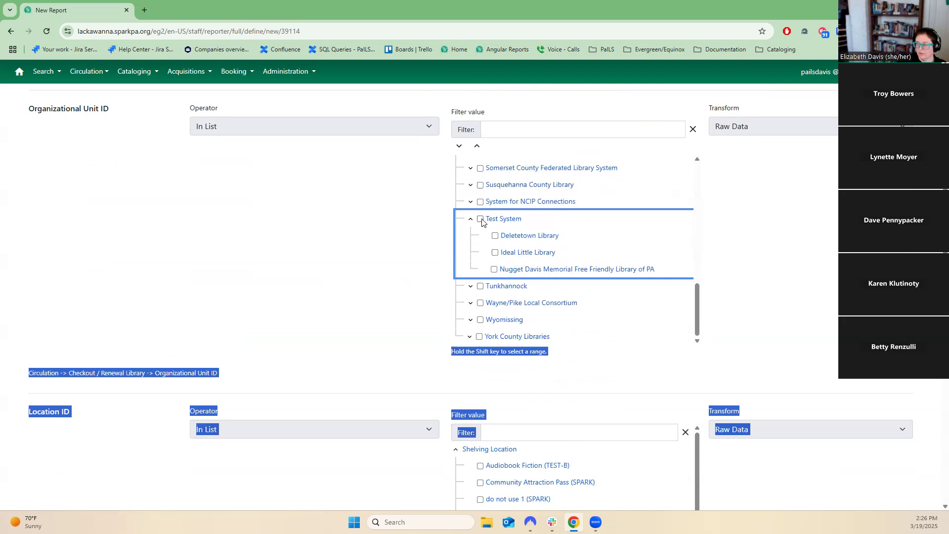
left_click(480, 220)
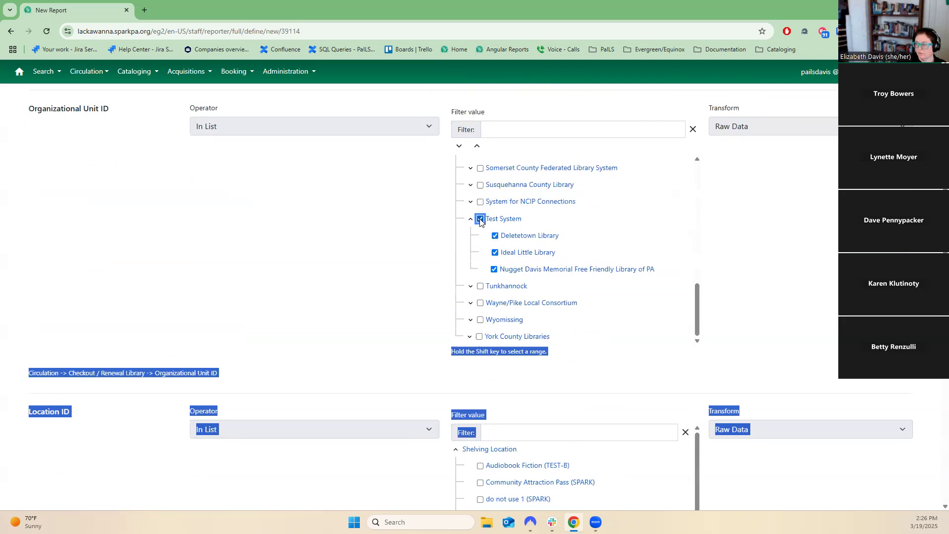
left_click(476, 221)
left_click(480, 220)
Select the shelving locations from JUV Audiobook Fiction through YA Paperback Fiction in the Location ID filter.
scroll(720, 312, "down", 4)
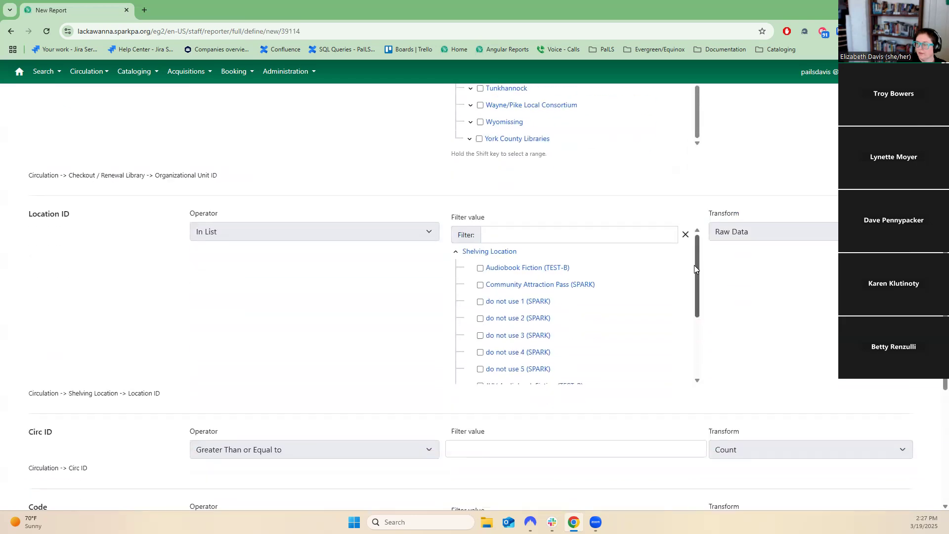
left_click_drag(694, 269, 697, 339)
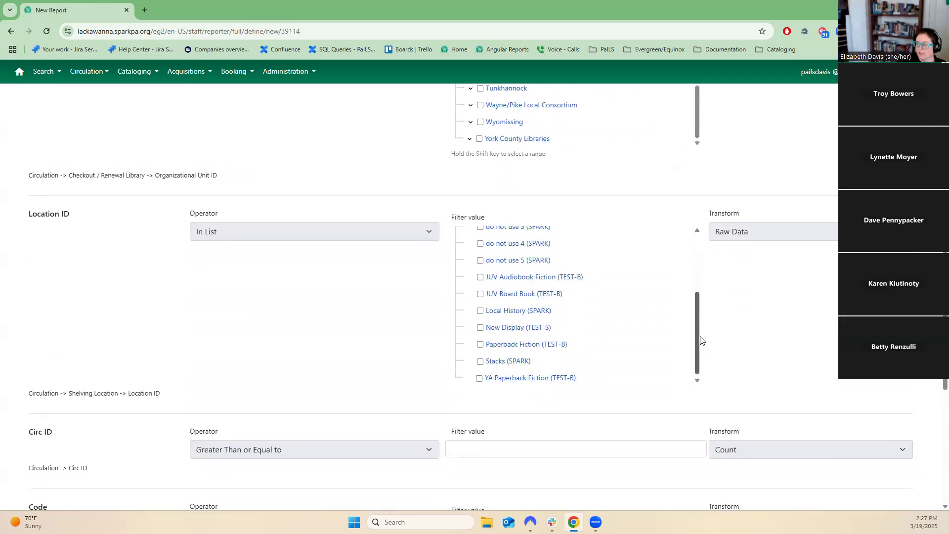
left_click(480, 292)
left_click(480, 276)
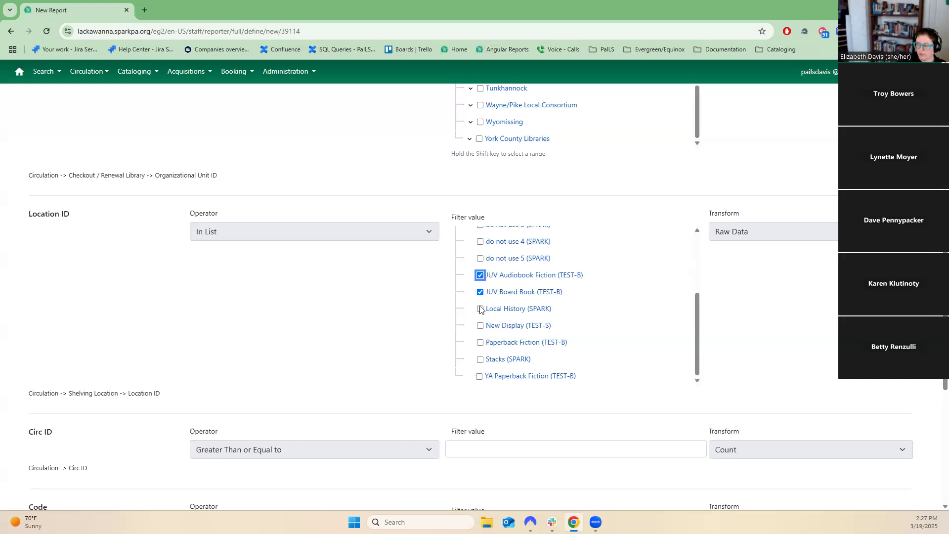
left_click(478, 379)
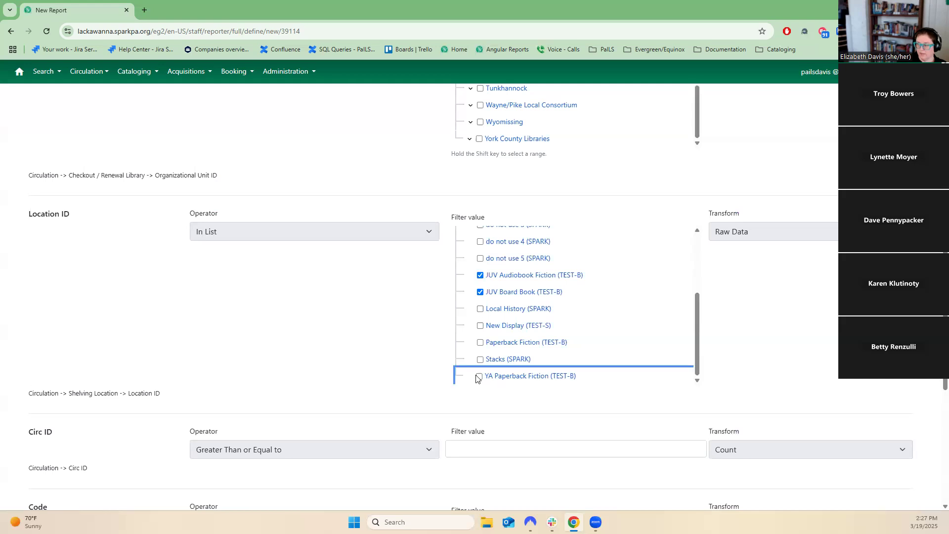
left_click(479, 377, "shift")
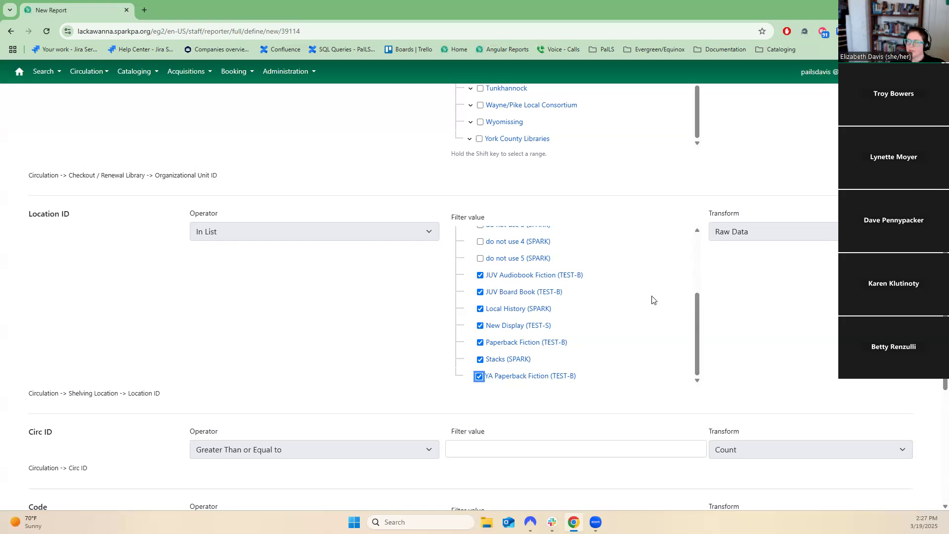
Enter 50 as the Circ ID filter value.
scroll(727, 362, "down", 3)
left_click(634, 298)
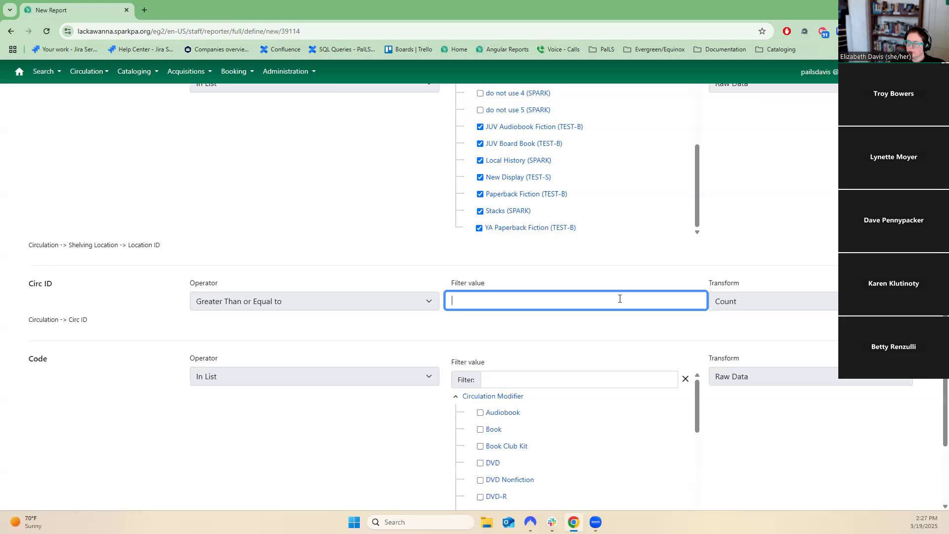
left_click_drag(85, 285, 33, 284)
left_click(462, 298)
scroll(781, 386, "down", 3)
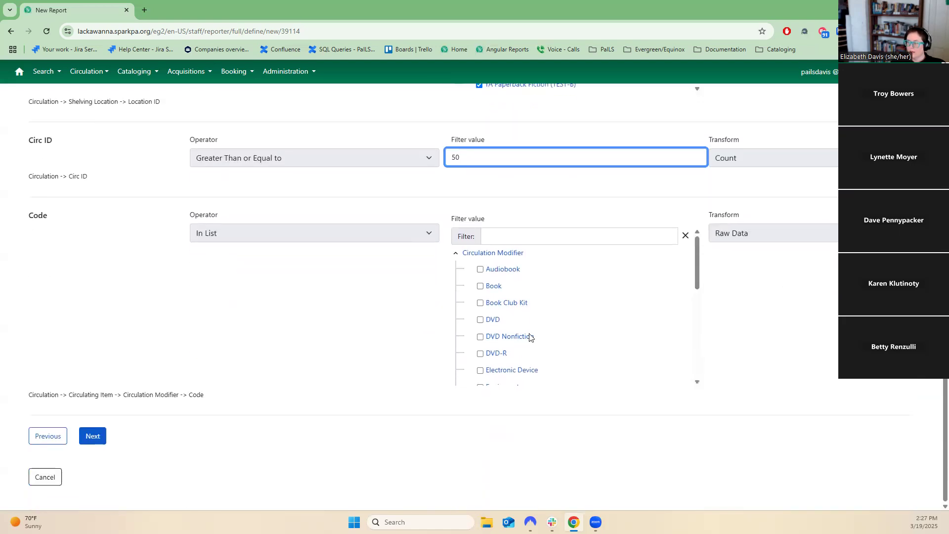
Select Audiobook, Book Club Kit, DVD, DVD Nonfiction, DVD-R, Electronic Device and Media in the Code circulation modifier filter.
left_click(481, 270)
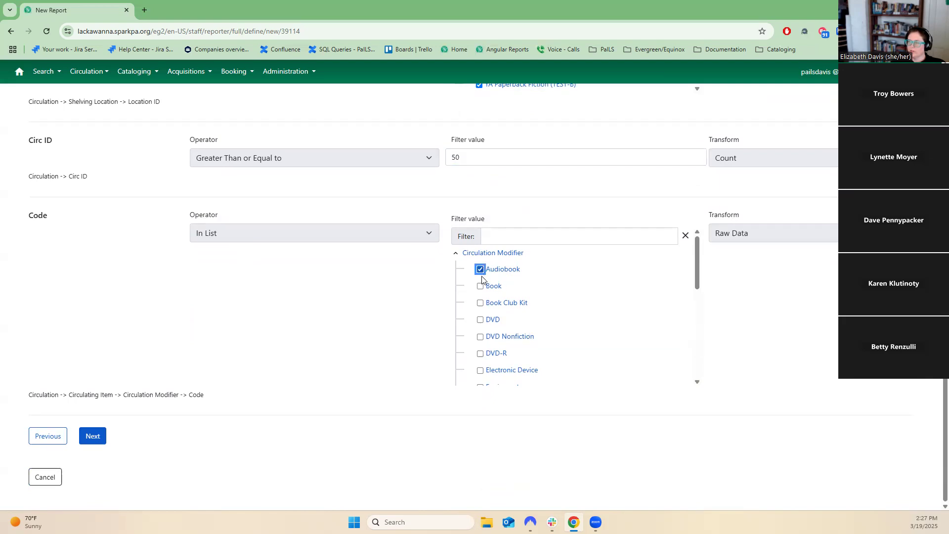
left_click(485, 331)
left_click(479, 336)
left_click(480, 370)
left_click(480, 303)
scroll(544, 352, "down", 5)
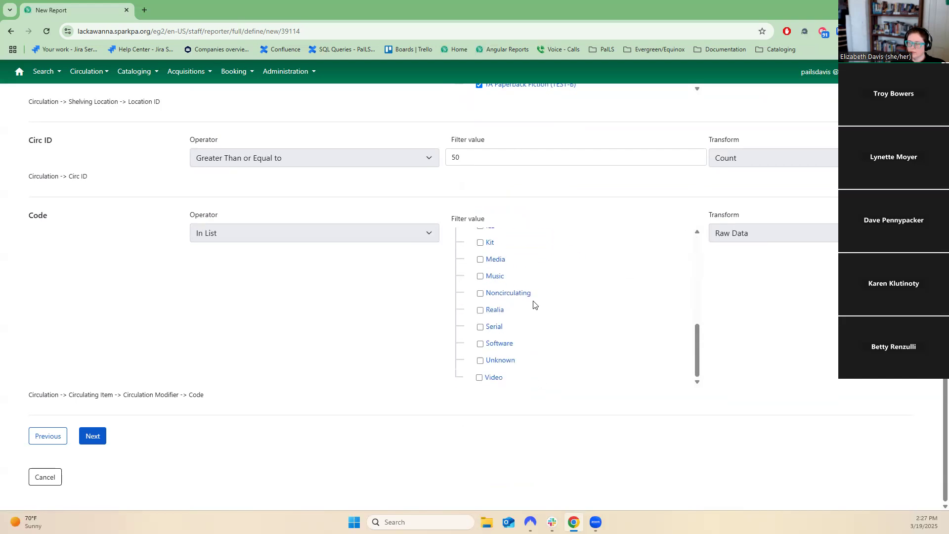
left_click(480, 260)
scroll(493, 309, "up", 10)
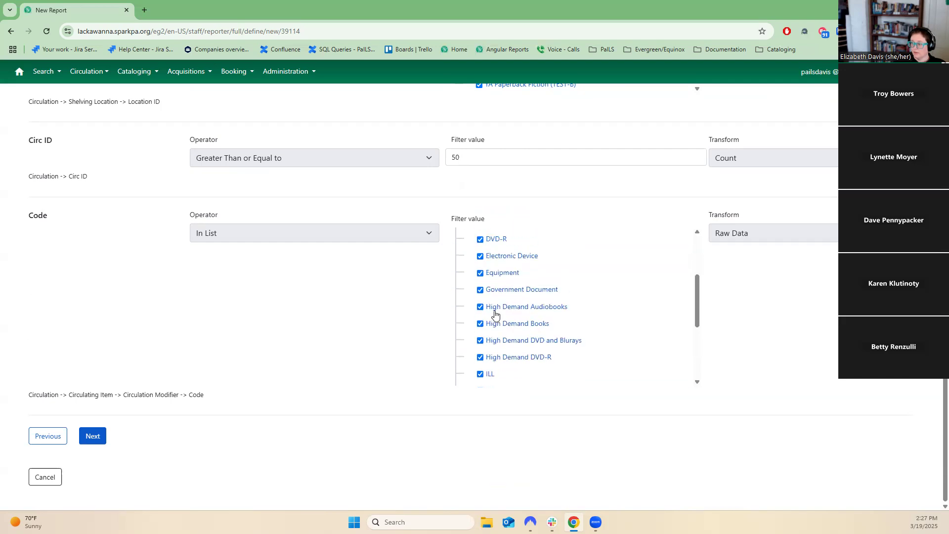
Continue to Layout and Scheduling and choose testing as both the report folder and the output folder.
left_click(82, 432)
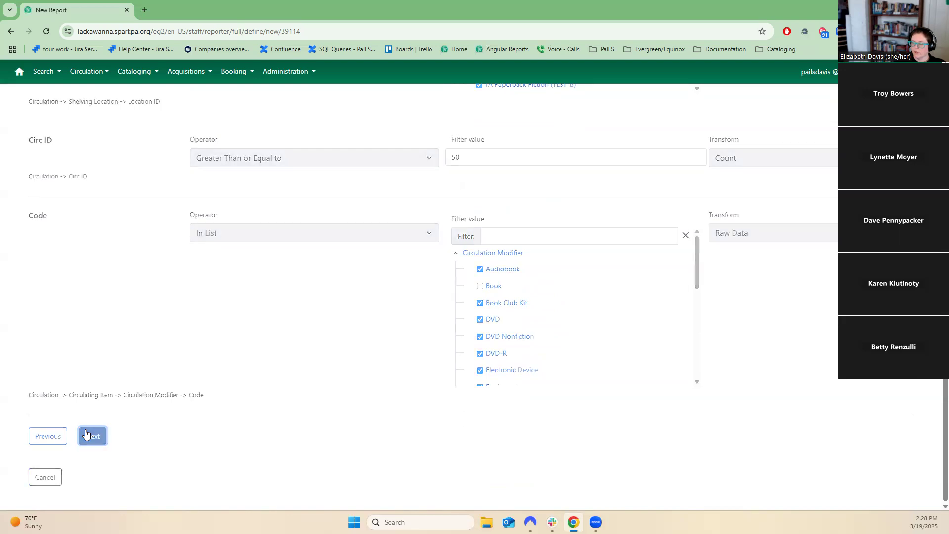
scroll(462, 415, "up", 1)
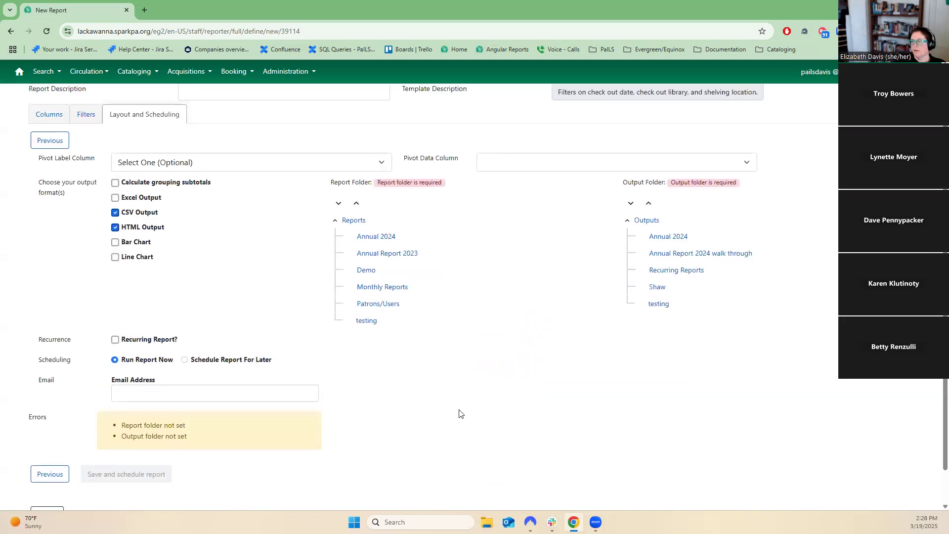
left_click(367, 334)
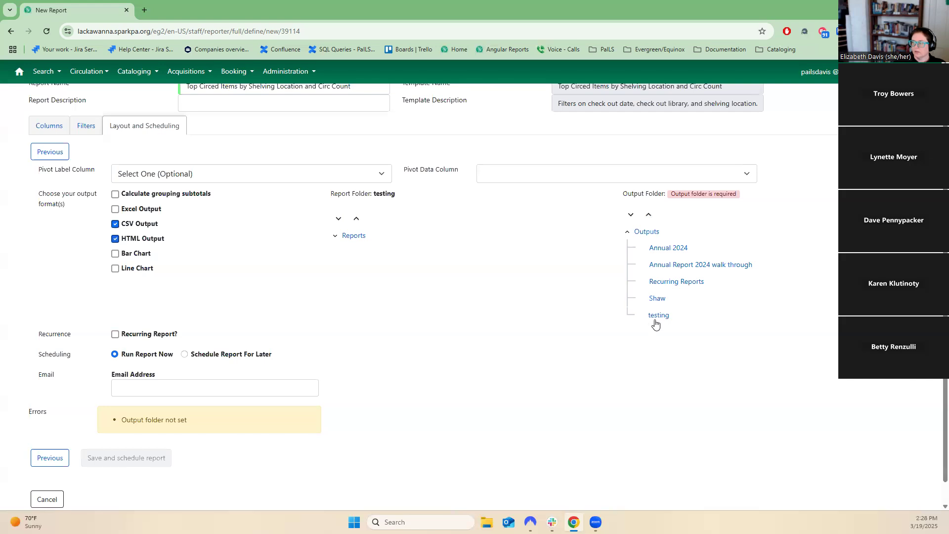
left_click(658, 317)
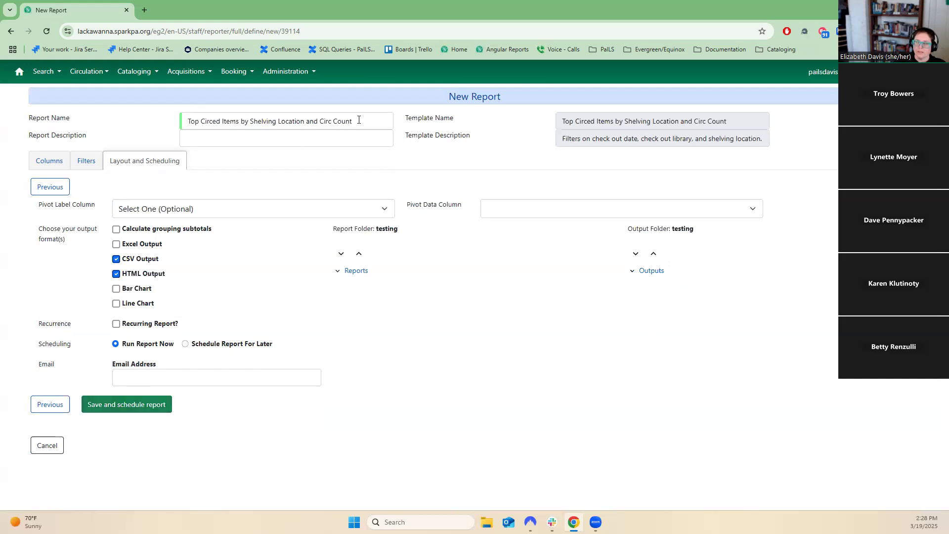
Review the report name and template description, and set the scheduling to Schedule Report For Later.
left_click_drag(359, 120, 189, 123)
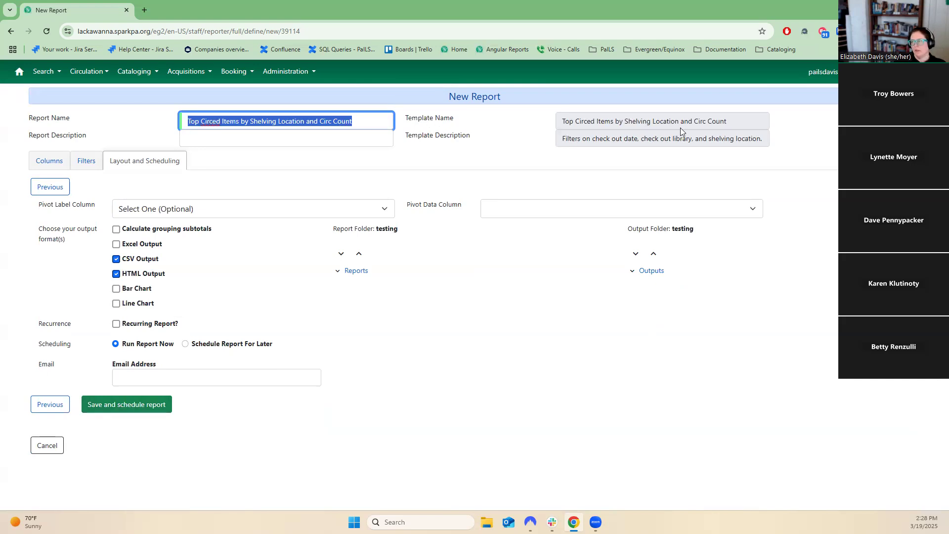
left_click_drag(743, 119, 562, 148)
left_click(592, 145)
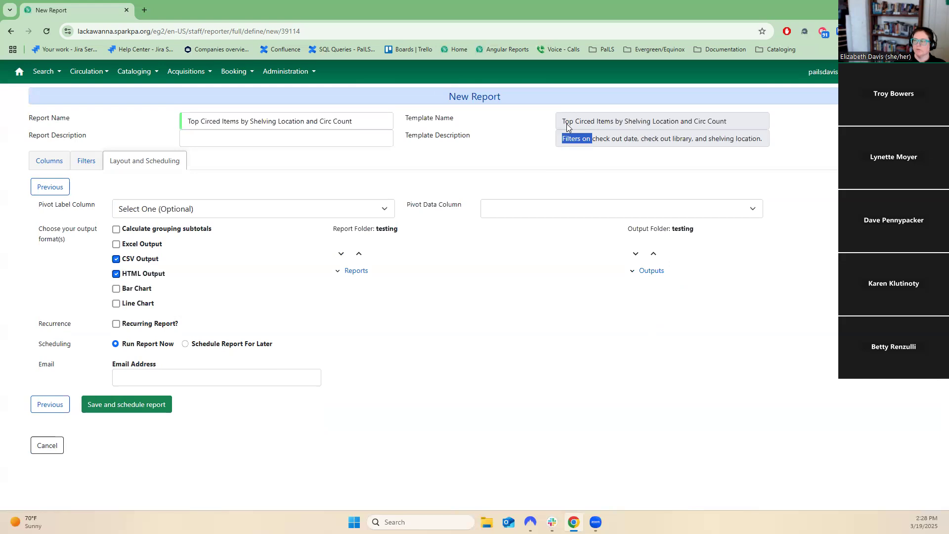
left_click(382, 117)
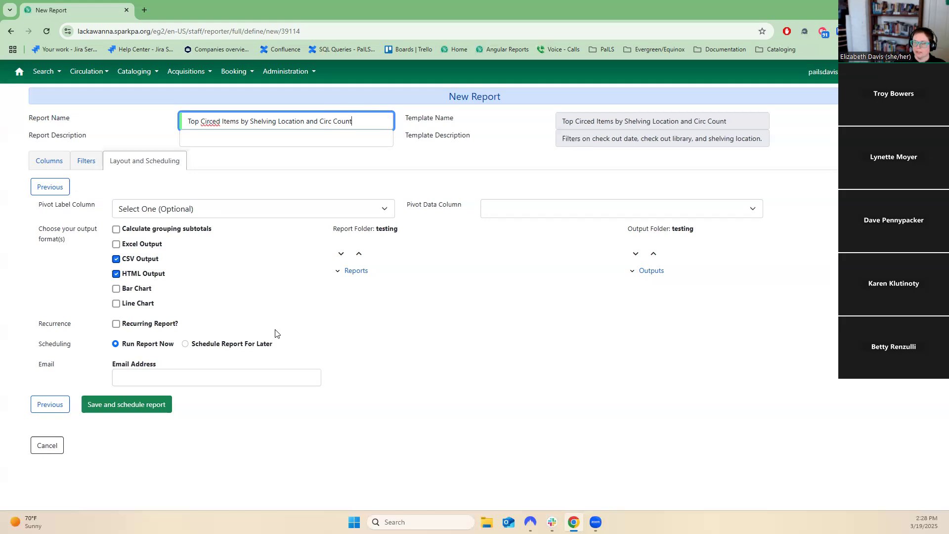
left_click(254, 345)
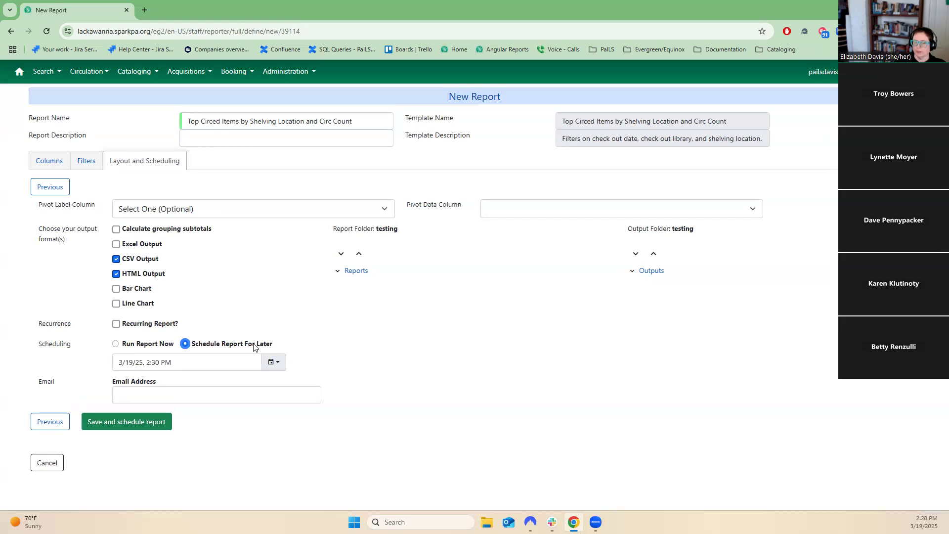
Mark the report as recurring with a days interval, then cancel the new report without saving.
left_click(144, 324)
left_click(255, 357)
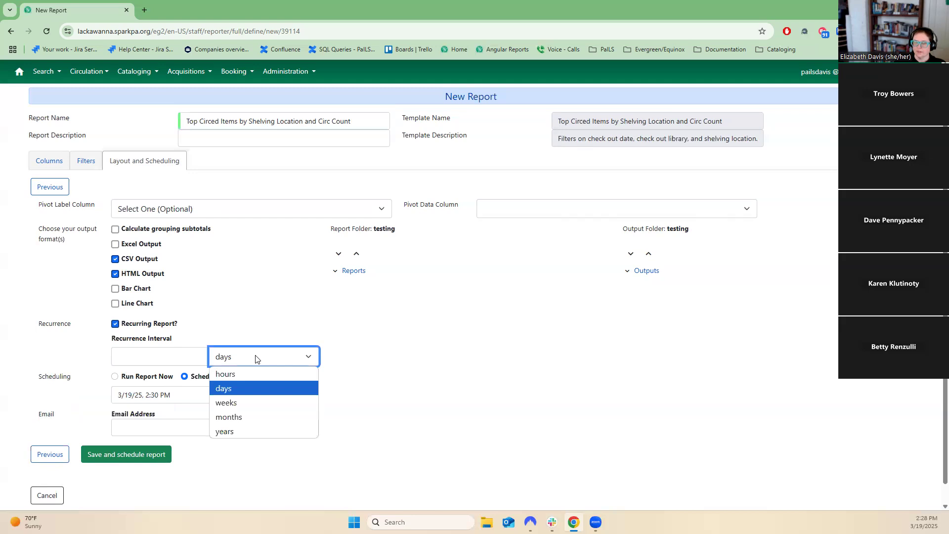
left_click(382, 354)
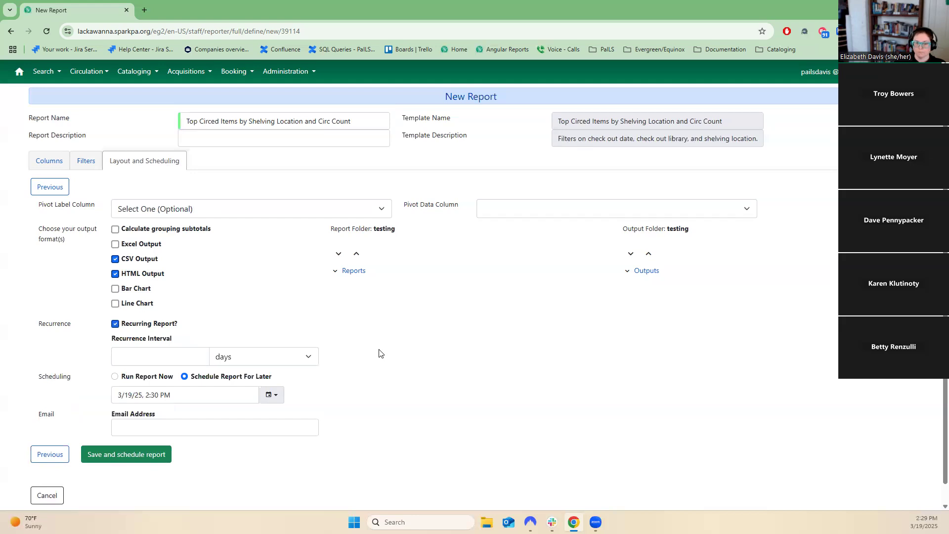
left_click(56, 501)
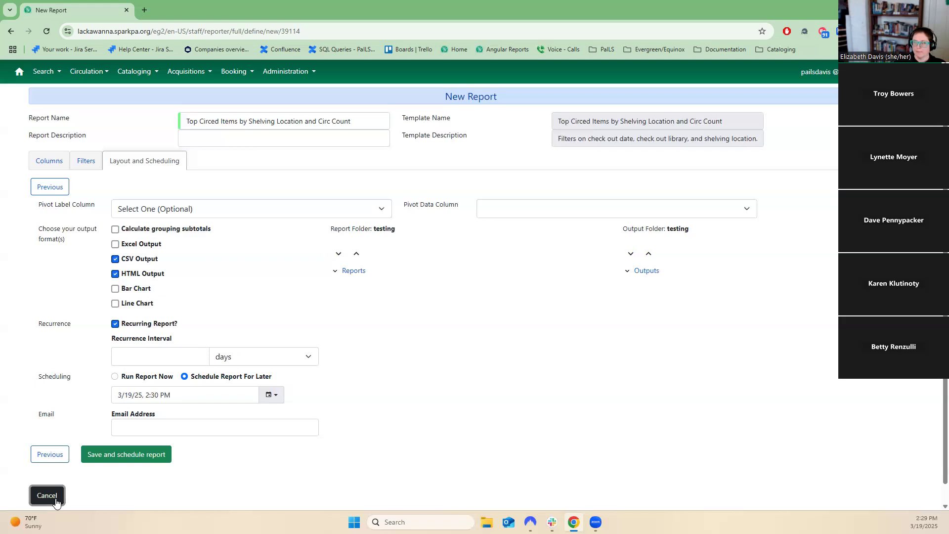
Open the Annual 2024 folder under My Folders Reports.
left_click(100, 182)
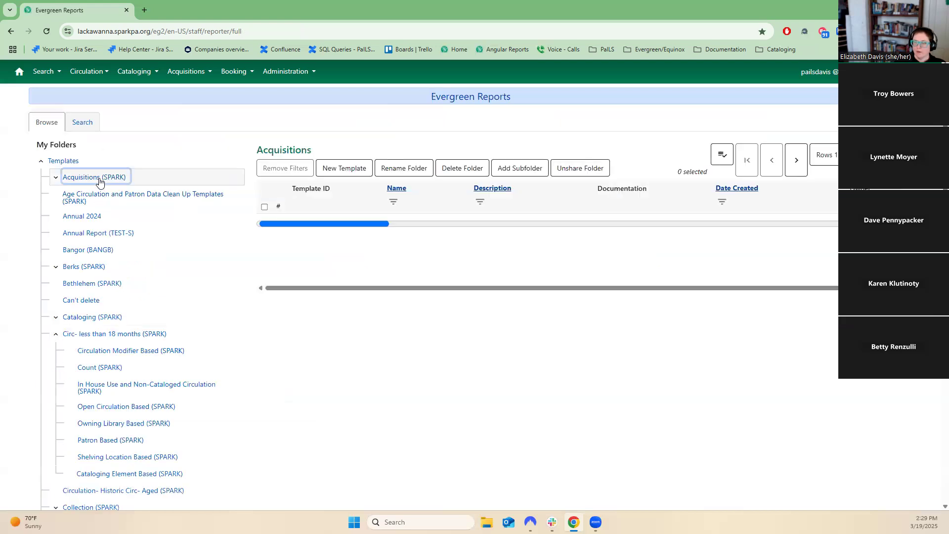
left_click(719, 157)
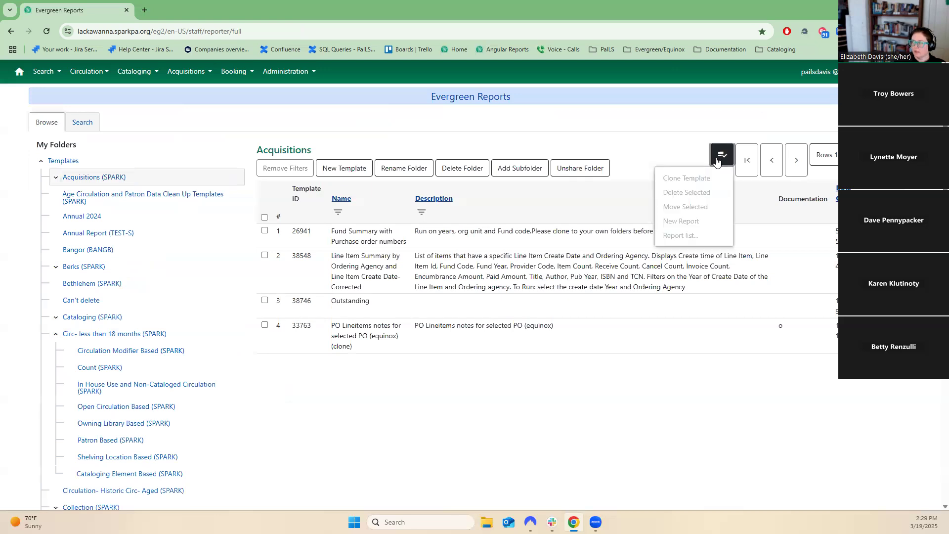
left_click(41, 161)
left_click(50, 178)
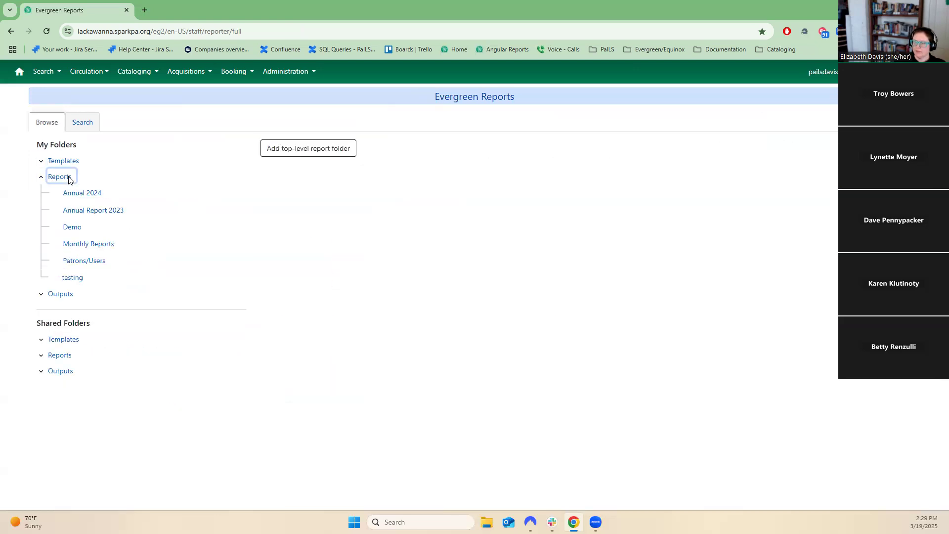
left_click(98, 194)
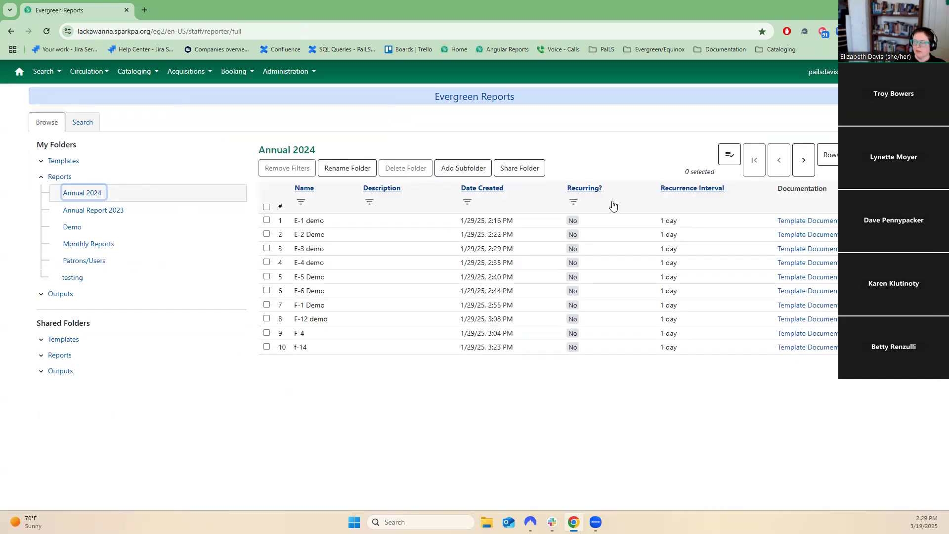
left_click(729, 157)
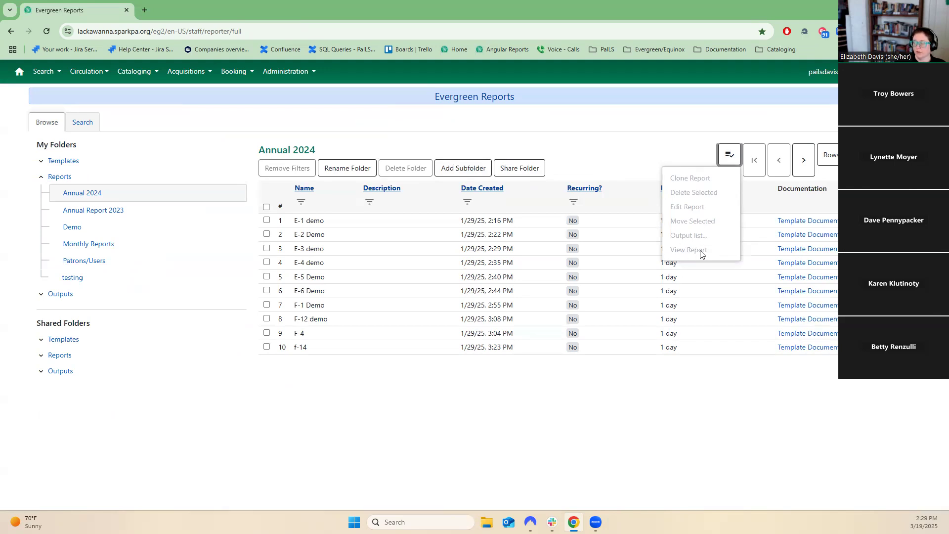
View the E-4 demo report and scroll through its filters before closing it.
left_click(320, 262)
left_click(730, 154)
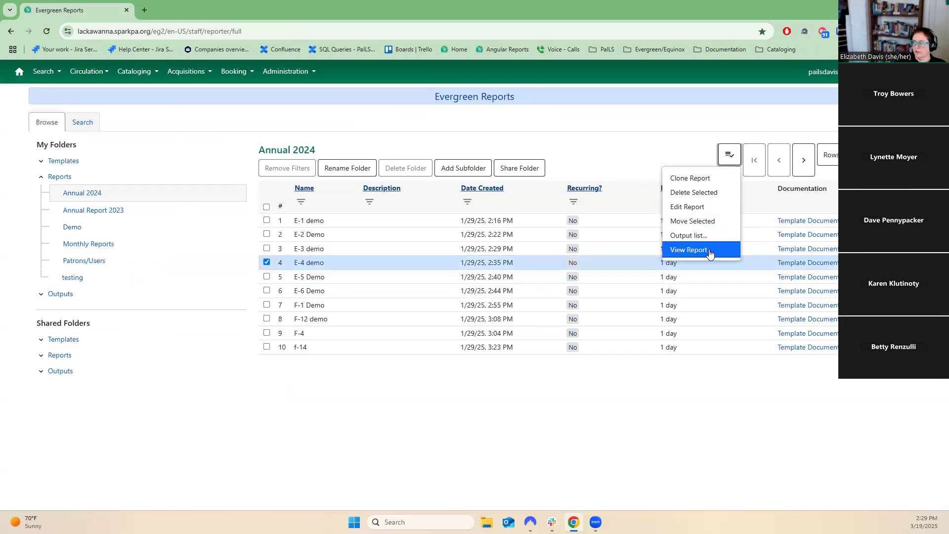
left_click(712, 249)
scroll(586, 372, "down", 3)
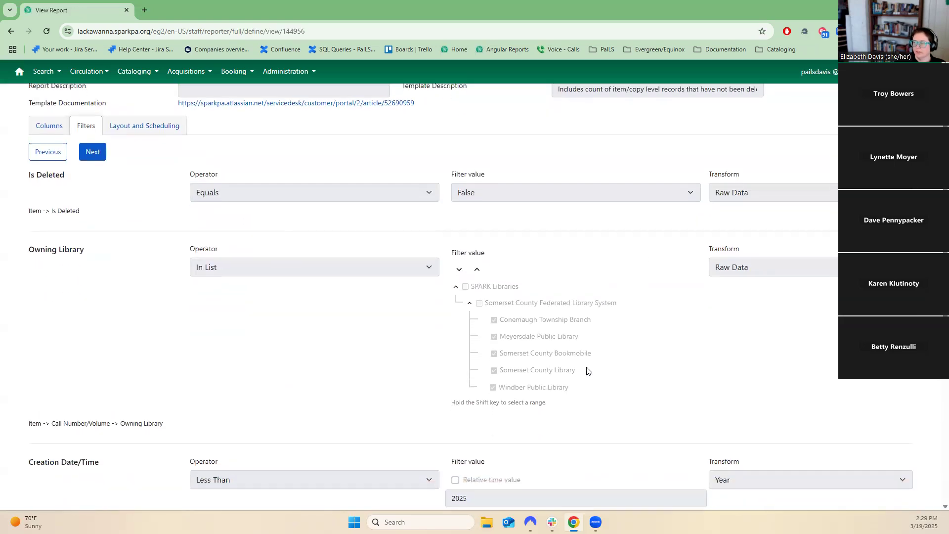
scroll(582, 377, "down", 3)
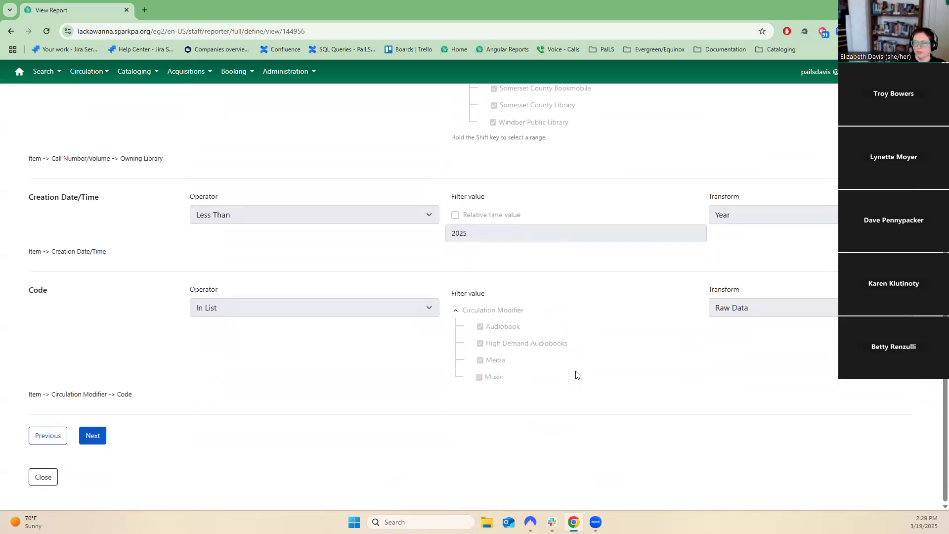
scroll(573, 368, "up", 6)
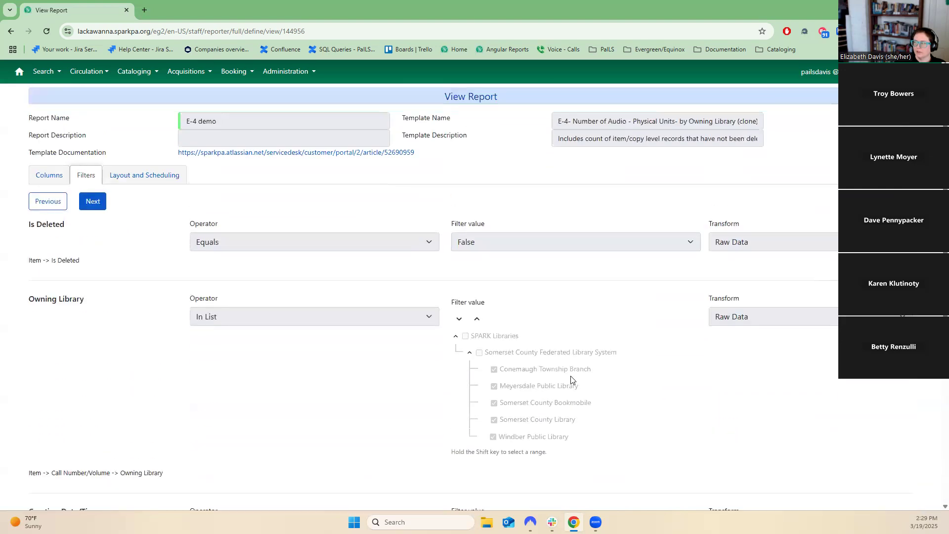
scroll(572, 379, "down", 6)
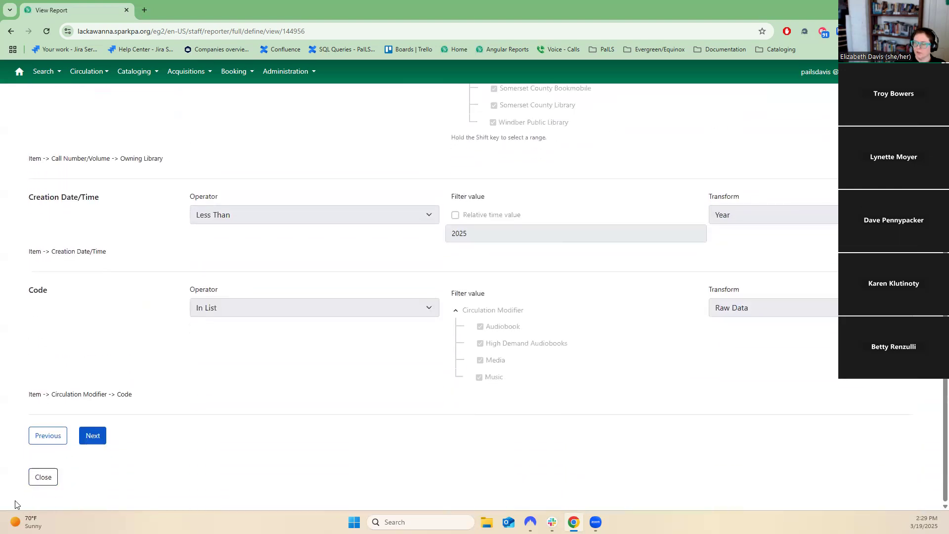
left_click(49, 486)
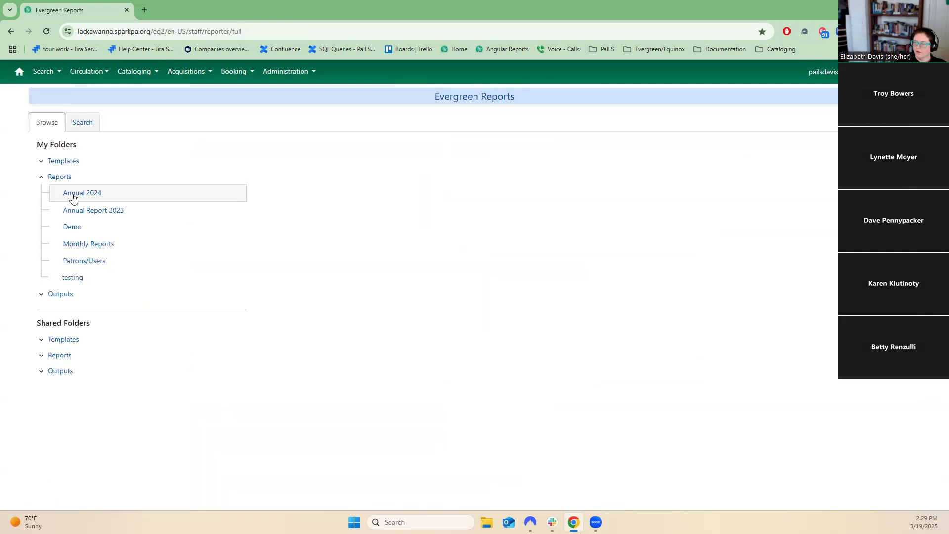
Reopen Annual 2024 and sort its reports by Name, Description and then Date Created.
left_click(74, 194)
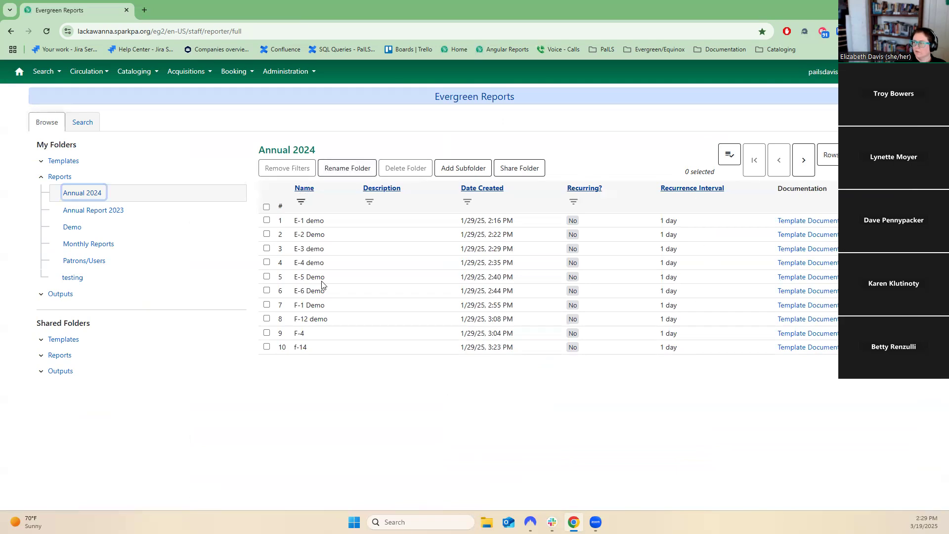
left_click(301, 192)
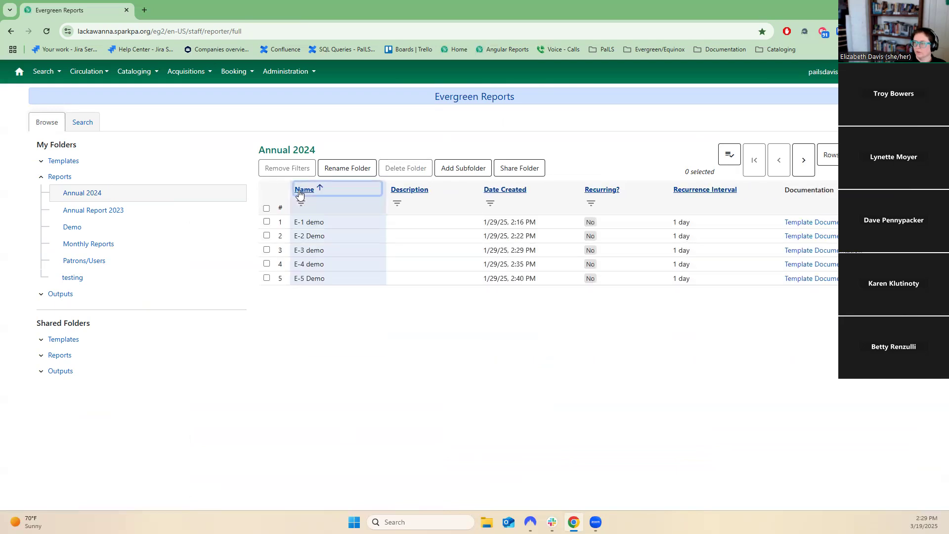
left_click(414, 191)
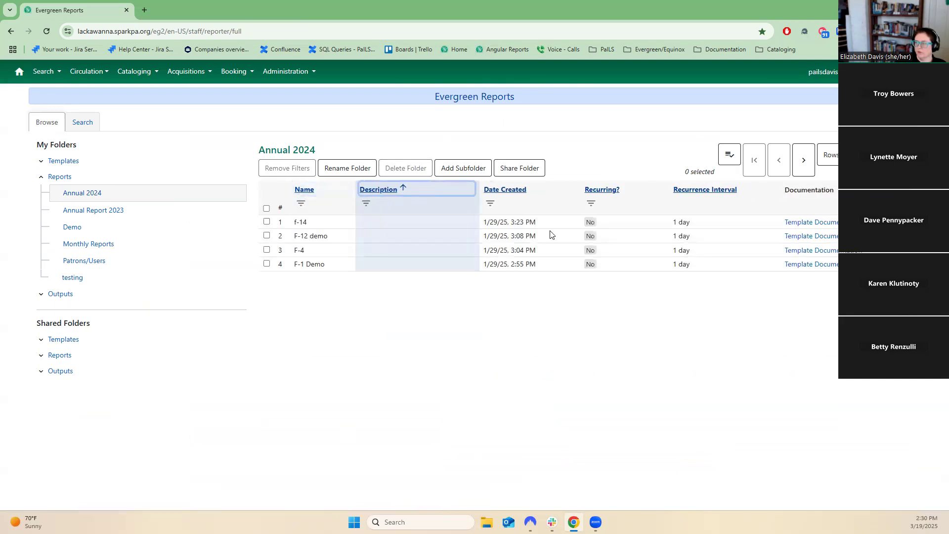
left_click(499, 191)
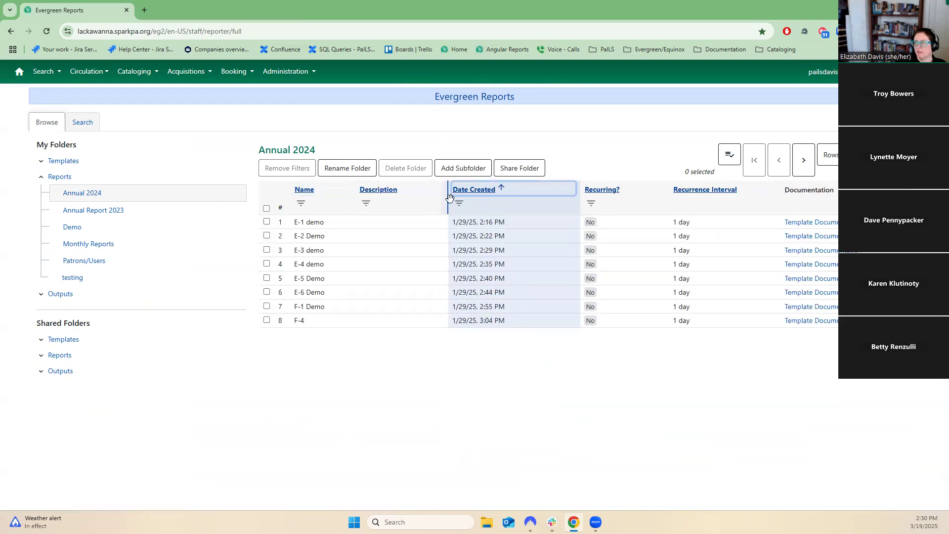
Examine the filter operators for the Date Created and Name columns, choosing Contains, without applying a filter.
left_click(459, 203)
left_click(498, 243)
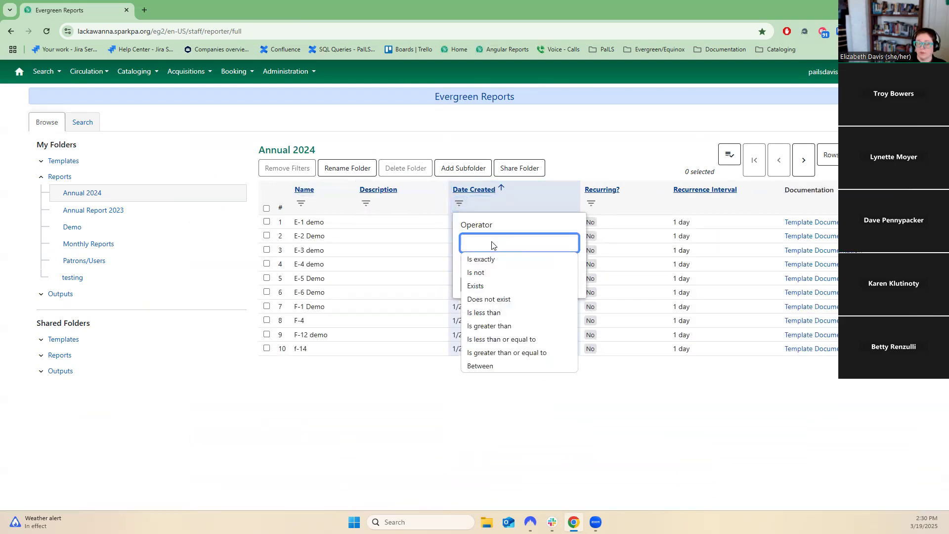
left_click(324, 210)
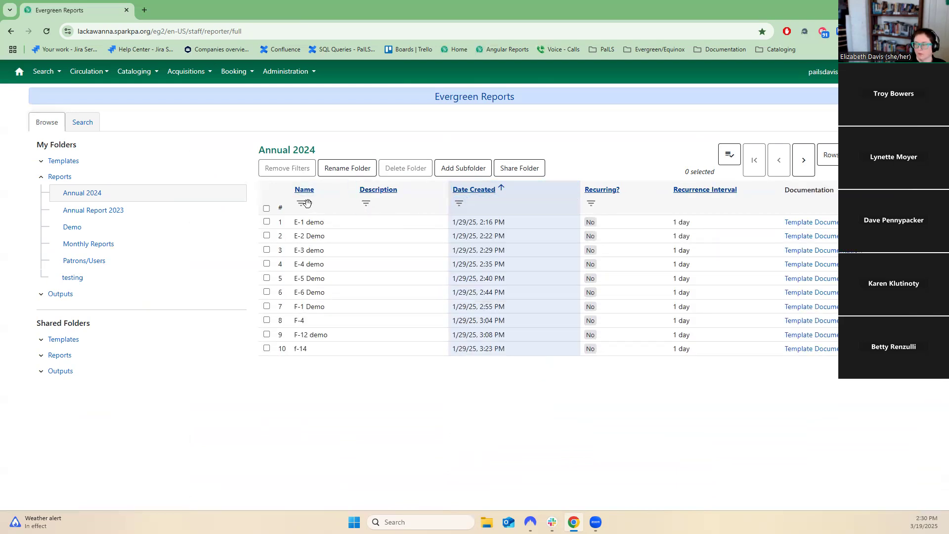
left_click(301, 204)
left_click(330, 247)
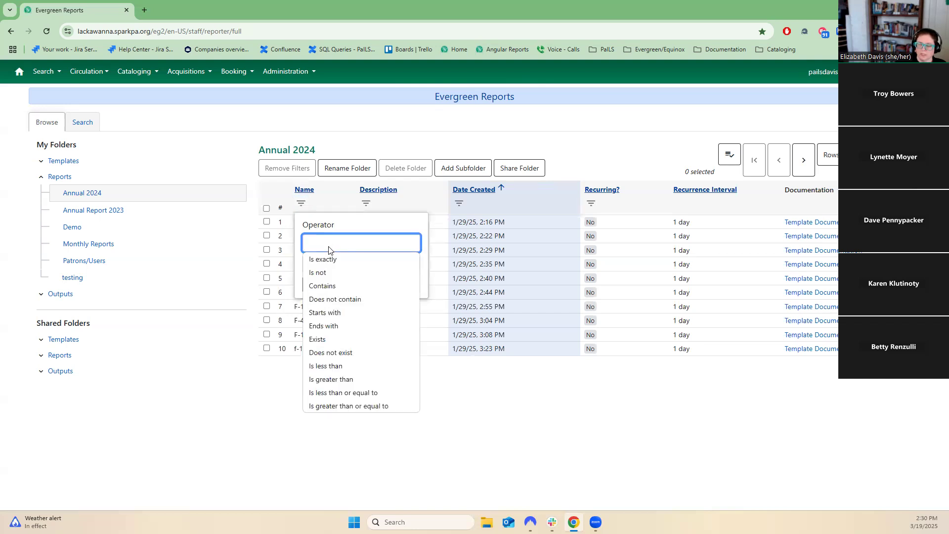
left_click(328, 286)
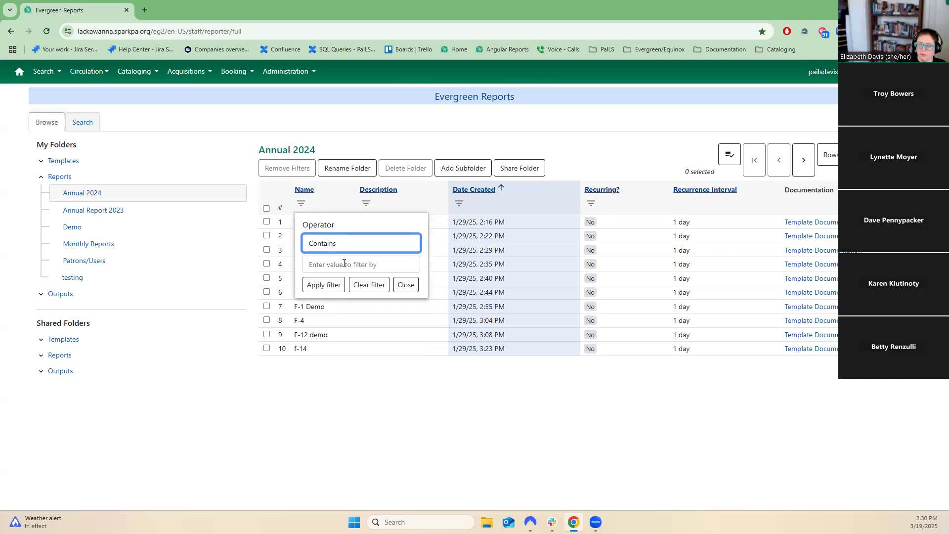
left_click(349, 243)
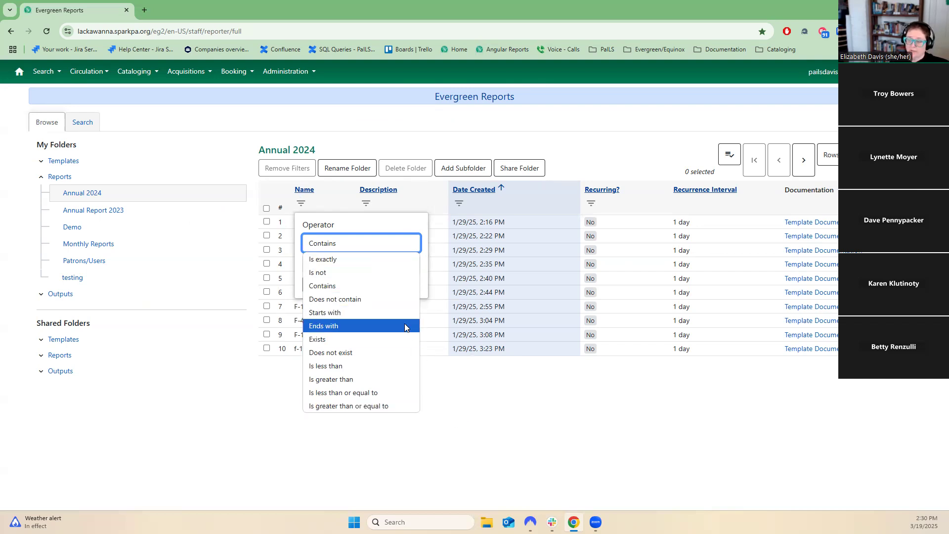
left_click(473, 404)
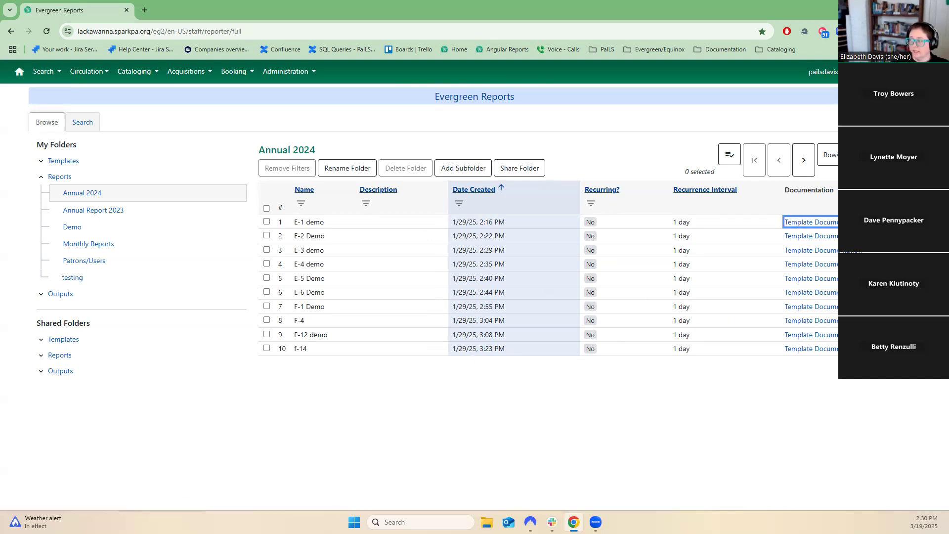
Open the E-1 demo report's template documentation, return to the reports list and page through it.
left_click(811, 222)
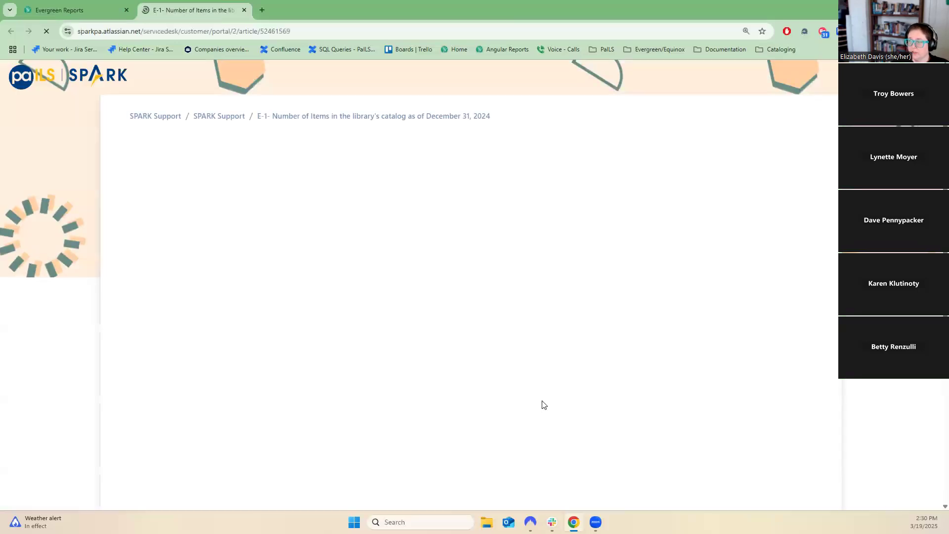
left_click(244, 10)
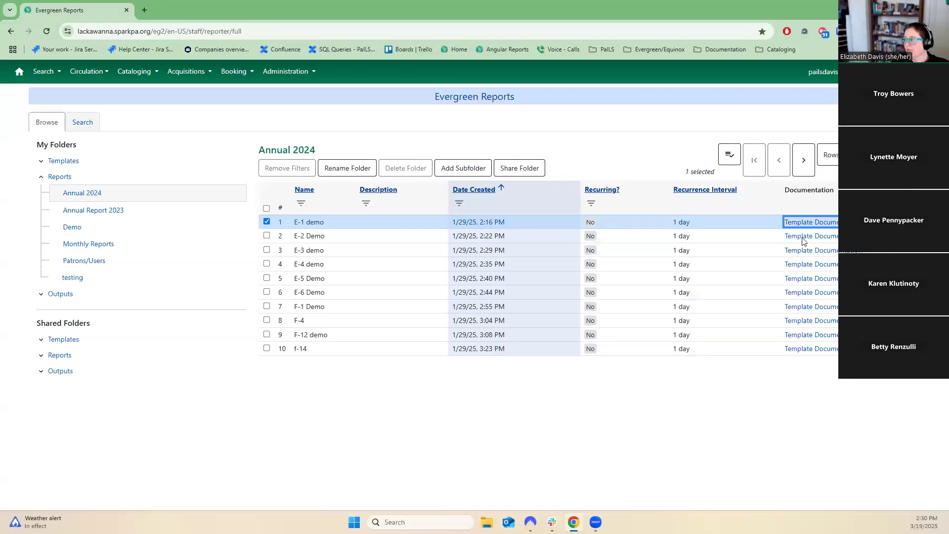
left_click(813, 161)
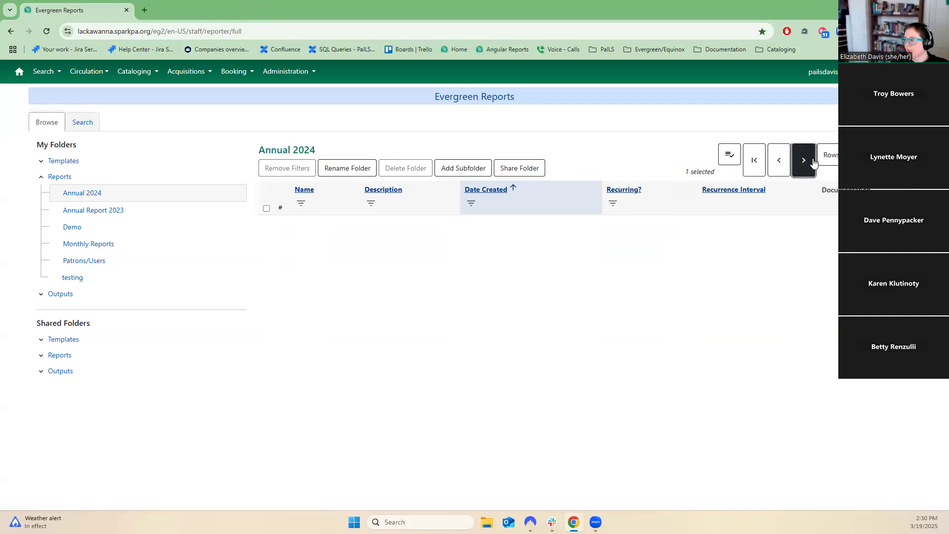
left_click(779, 152)
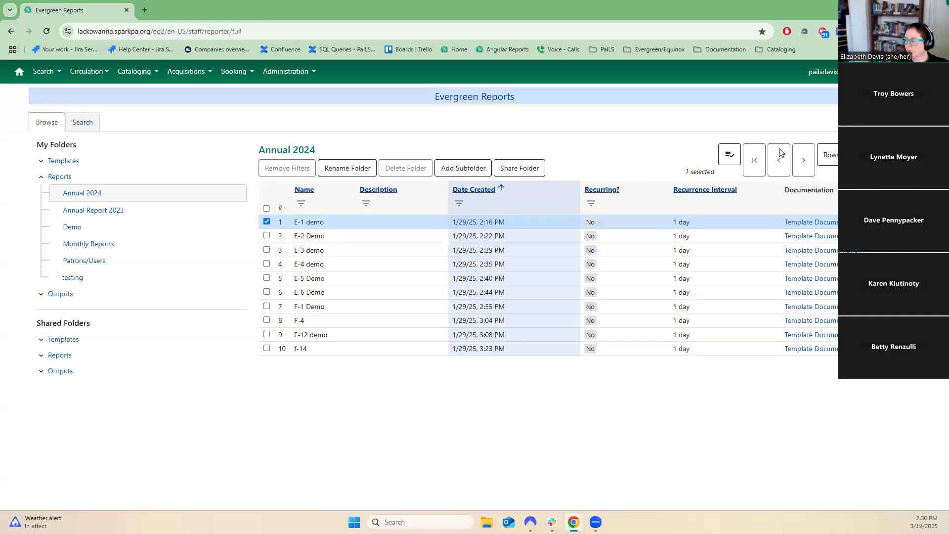
Start cloning the E-1 demo report and switch between the clone's Columns and Filters sections.
left_click(731, 155)
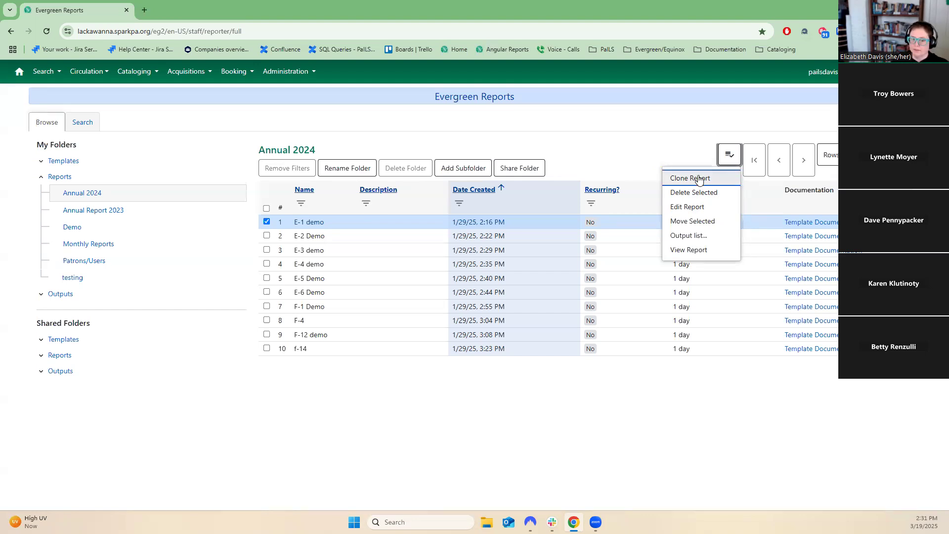
left_click(313, 224)
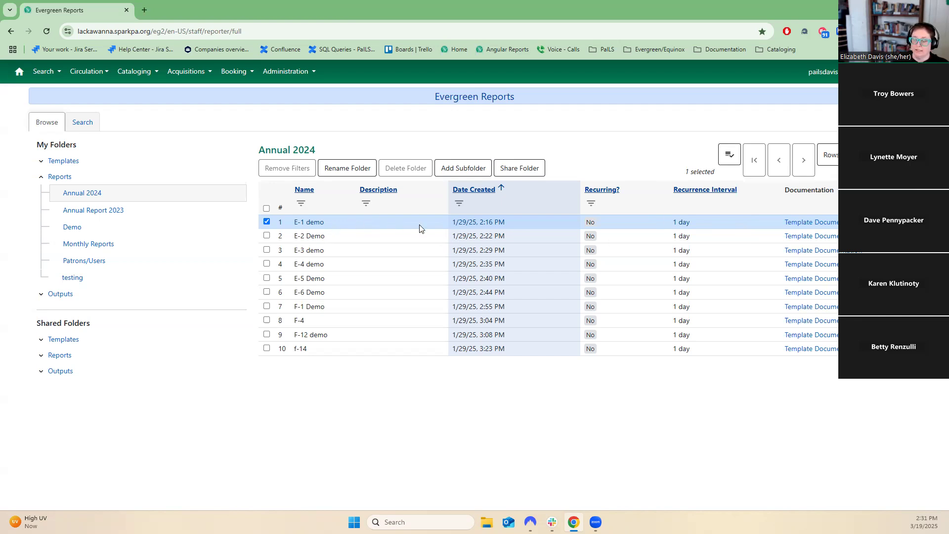
left_click(729, 156)
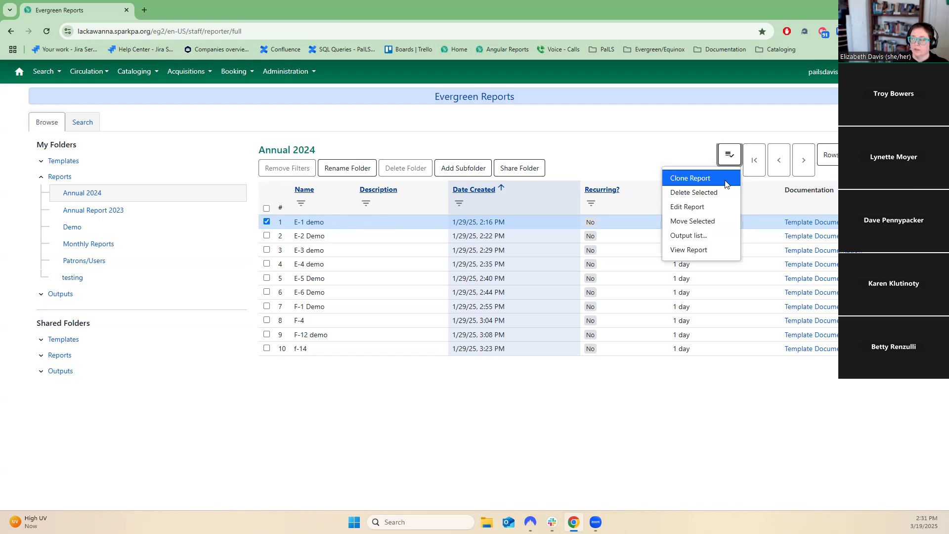
left_click(725, 183)
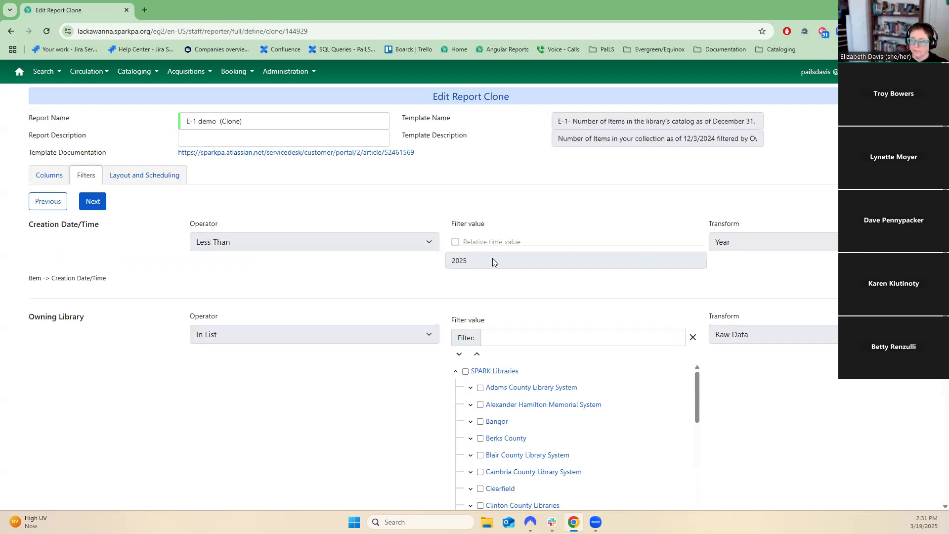
scroll(538, 382, "down", 5)
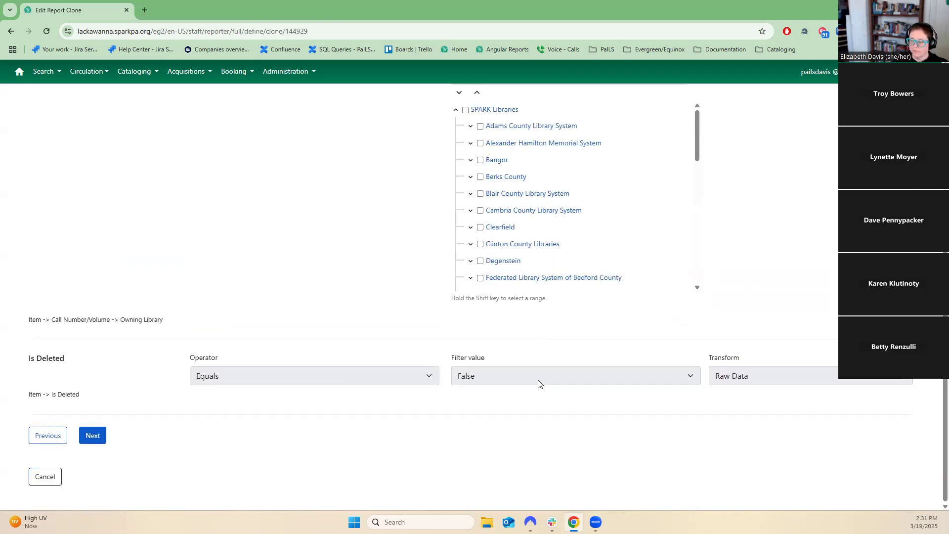
scroll(538, 383, "up", 5)
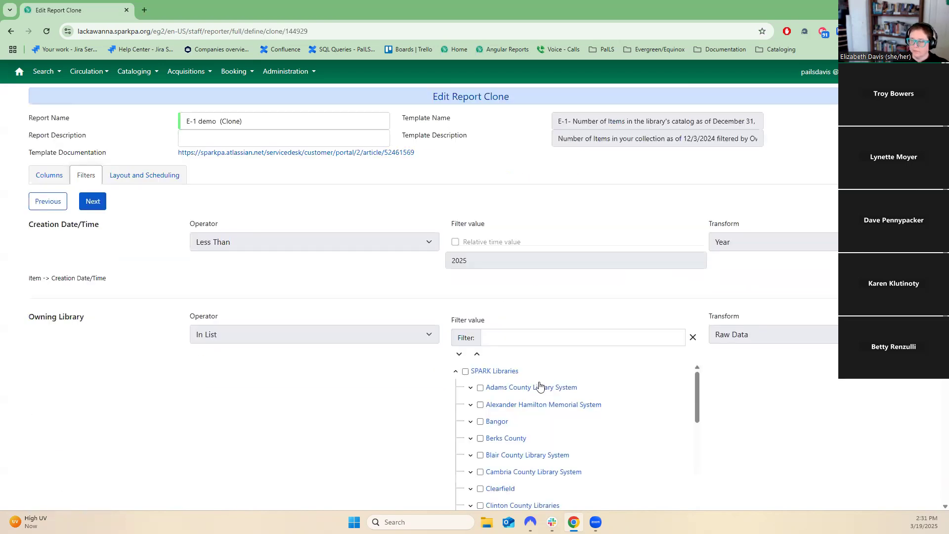
left_click(51, 182)
left_click(84, 175)
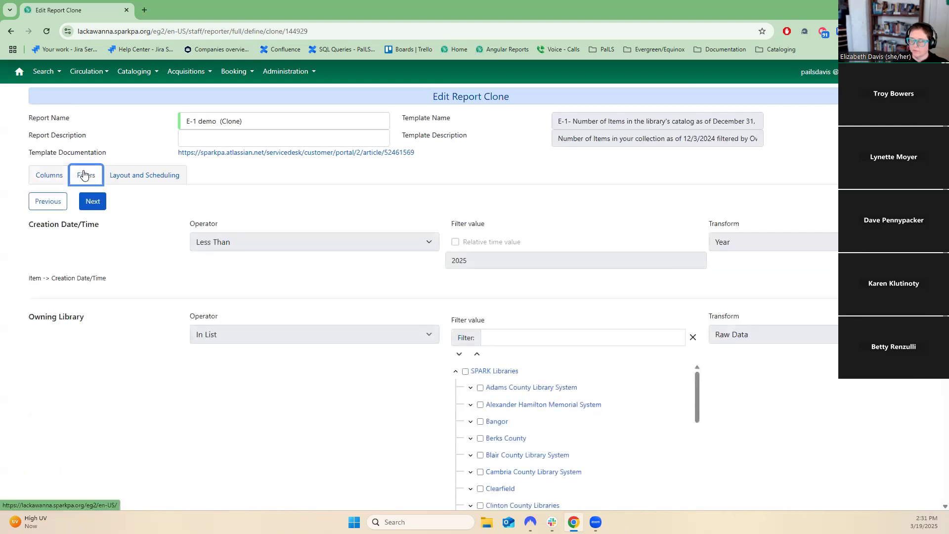
Scroll through the clone's Owning Library filter list, step back to the columns and forward again, then cancel the clone.
scroll(503, 266, "down", 4)
scroll(533, 325, "down", 10)
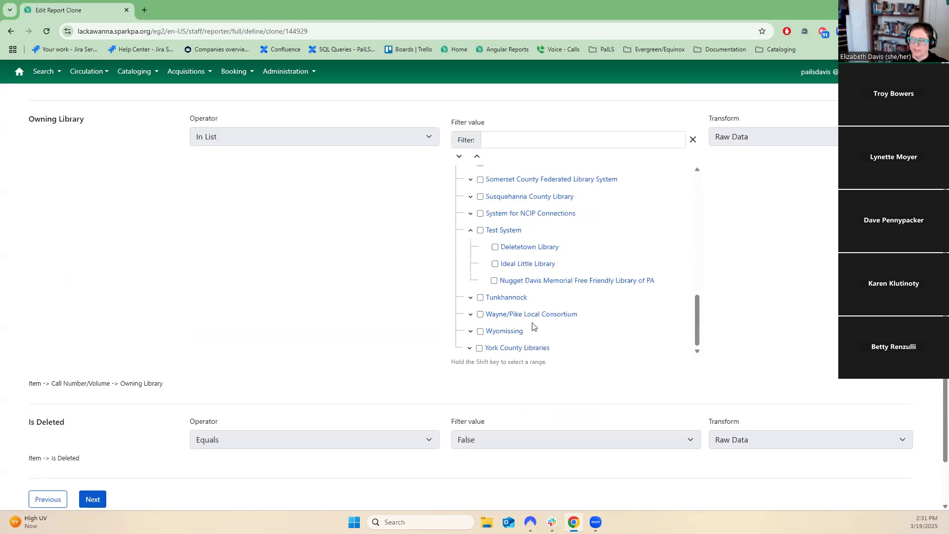
scroll(533, 491, "up", 4)
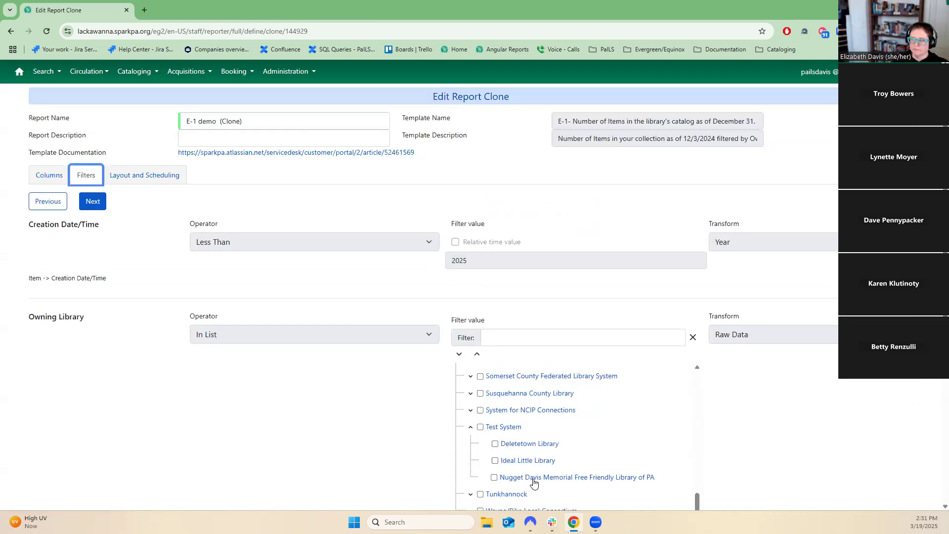
scroll(533, 481, "down", 4)
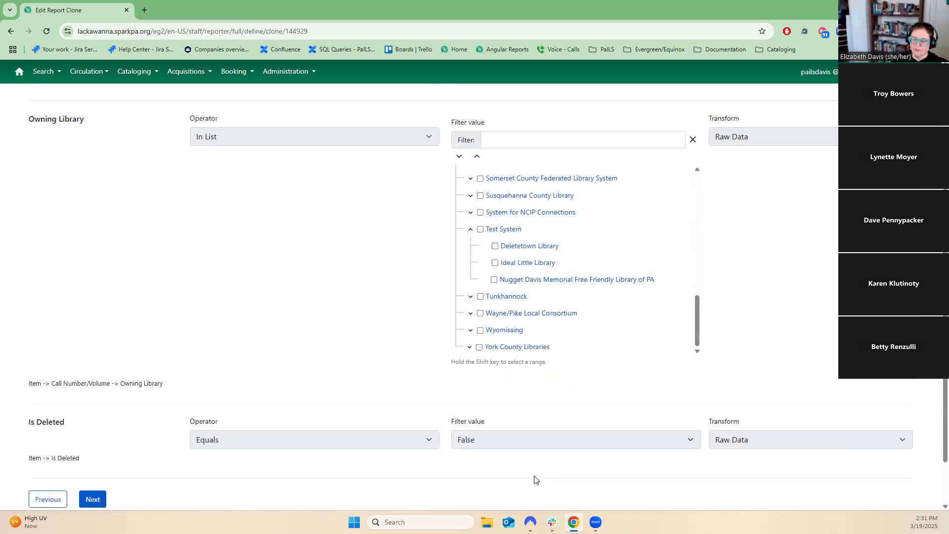
left_click(53, 507)
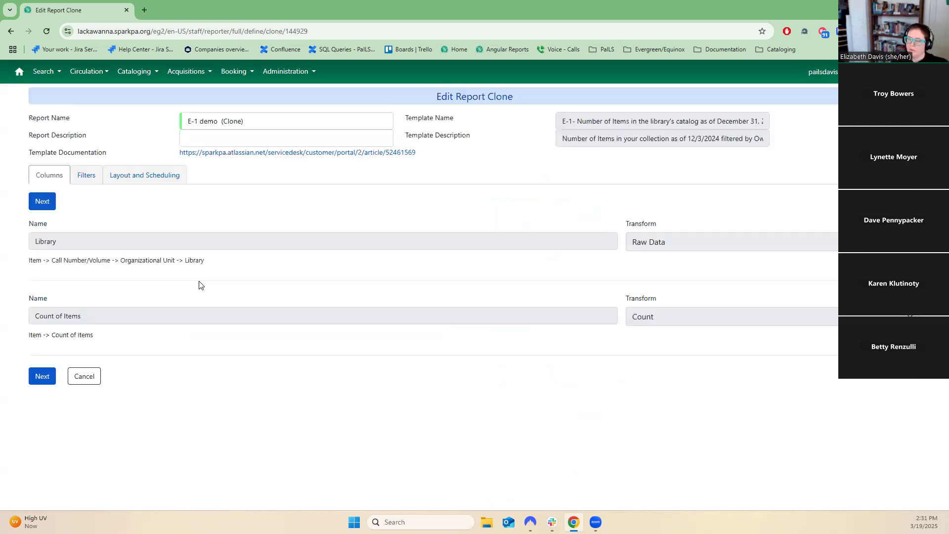
left_click(40, 375)
left_click(47, 198)
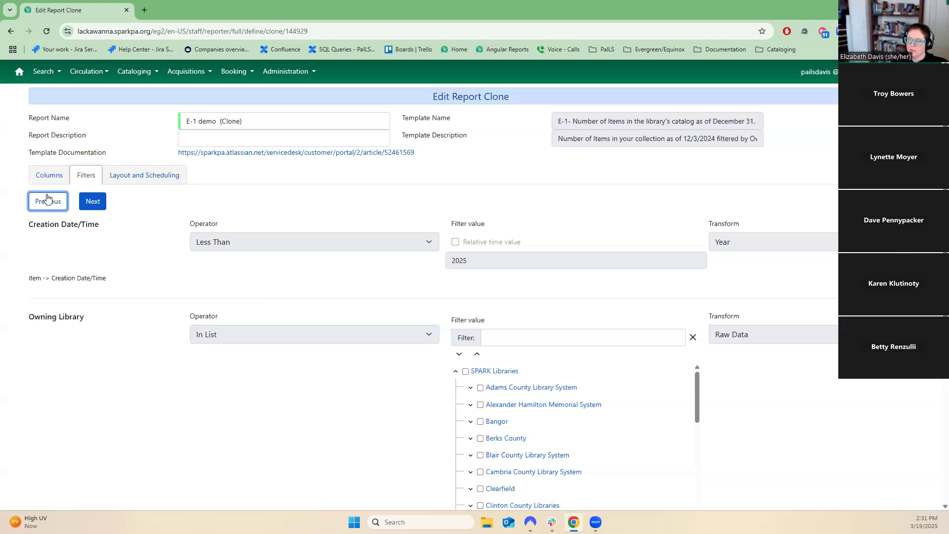
left_click(83, 376)
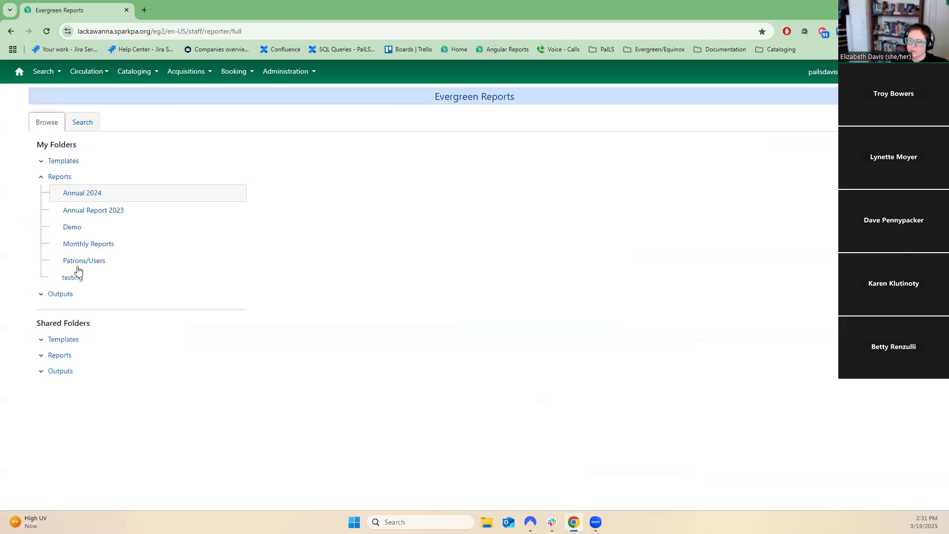
Open the Monthly Reports folder, select Monthly Circulation by Shelving Location and open its actions menu without choosing anything.
left_click(77, 245)
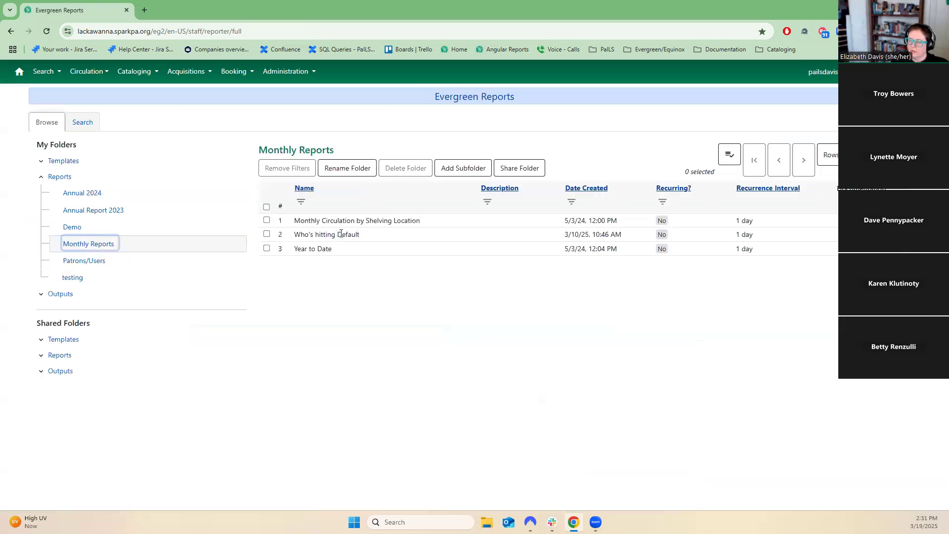
left_click(350, 219)
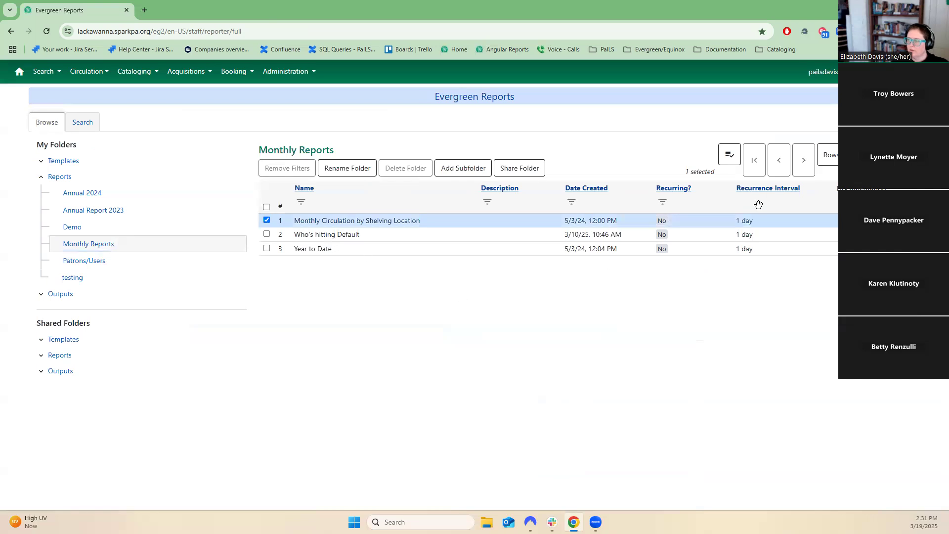
left_click(736, 157)
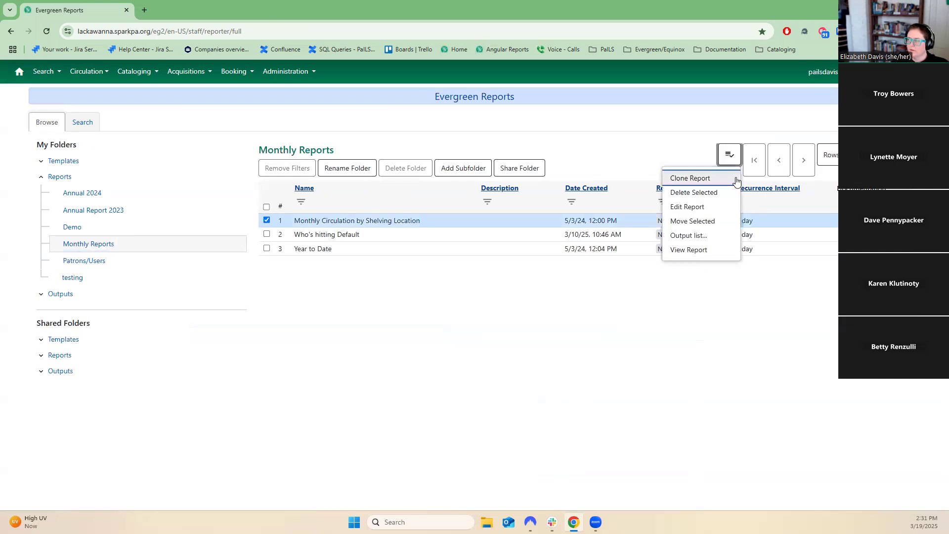
left_click(470, 352)
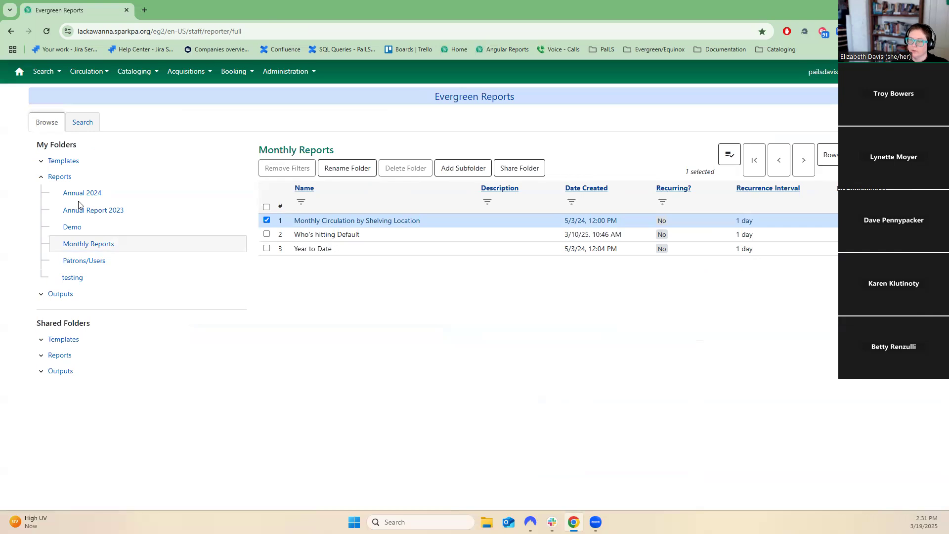
Expand the Outputs folders, open Recurring Reports and select the SPARK Staff Acccounts with No Email Address pending output.
left_click(41, 297)
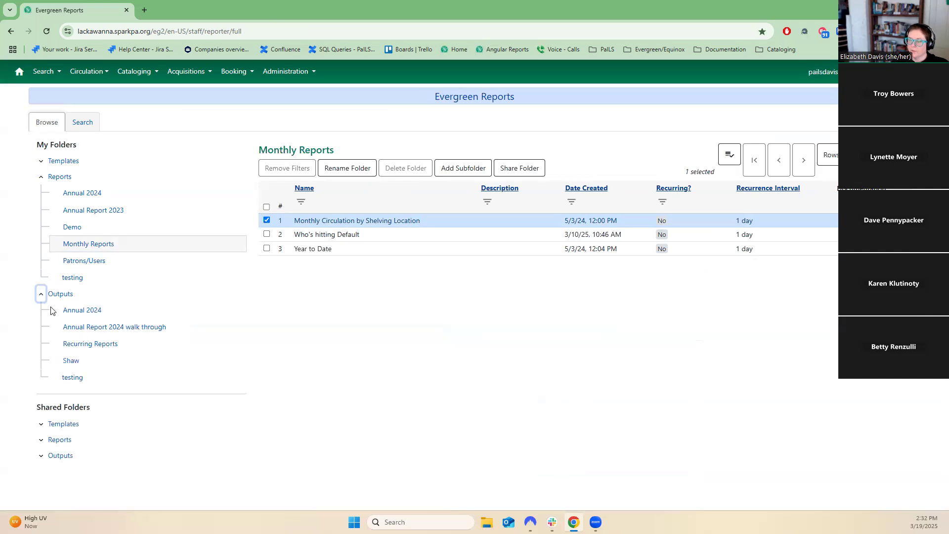
left_click(79, 349)
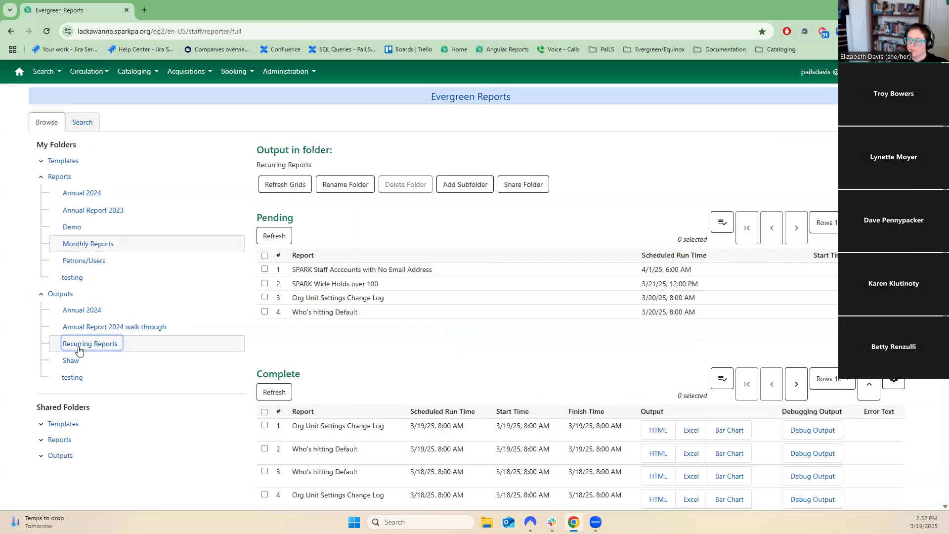
left_click(434, 272)
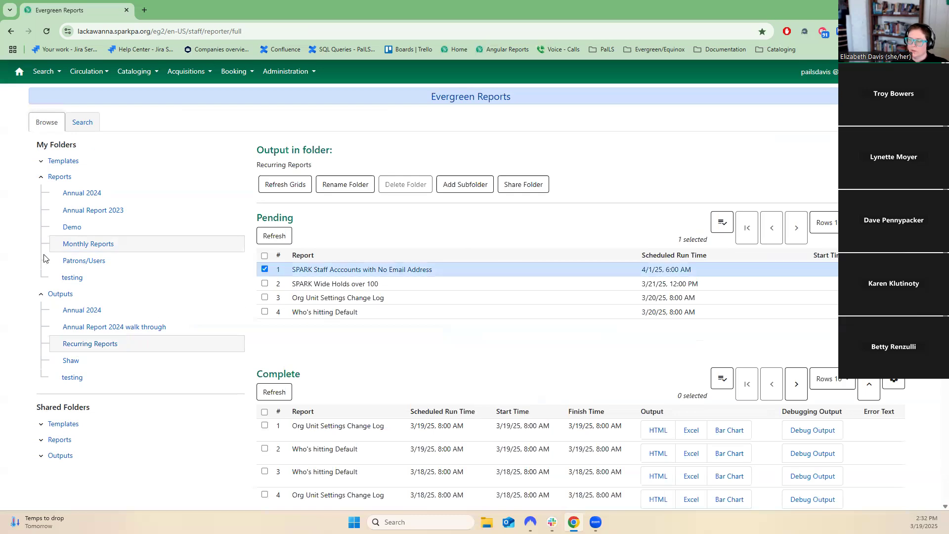
Open the testing reports folder, select Org Unit Settings Change Log, and sort the reports by Recurring? descending.
left_click(83, 277)
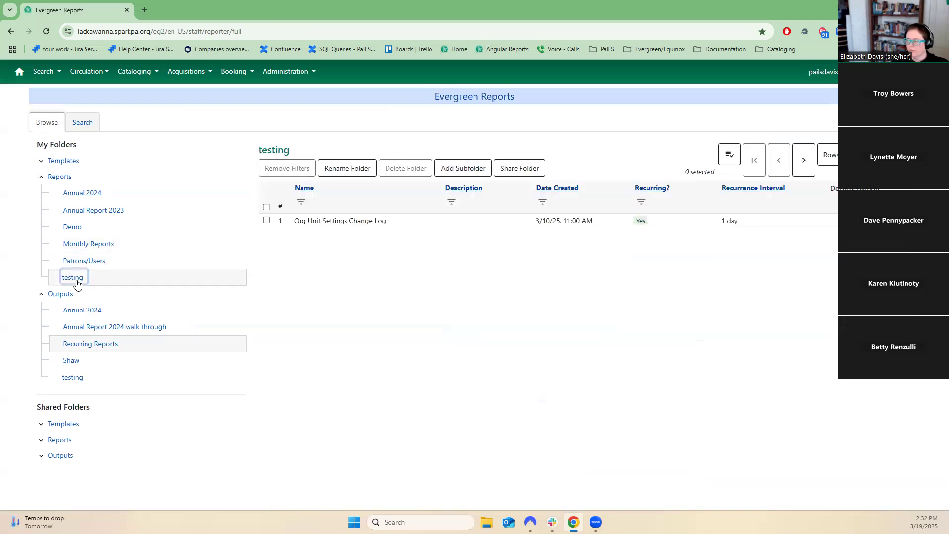
left_click(351, 220)
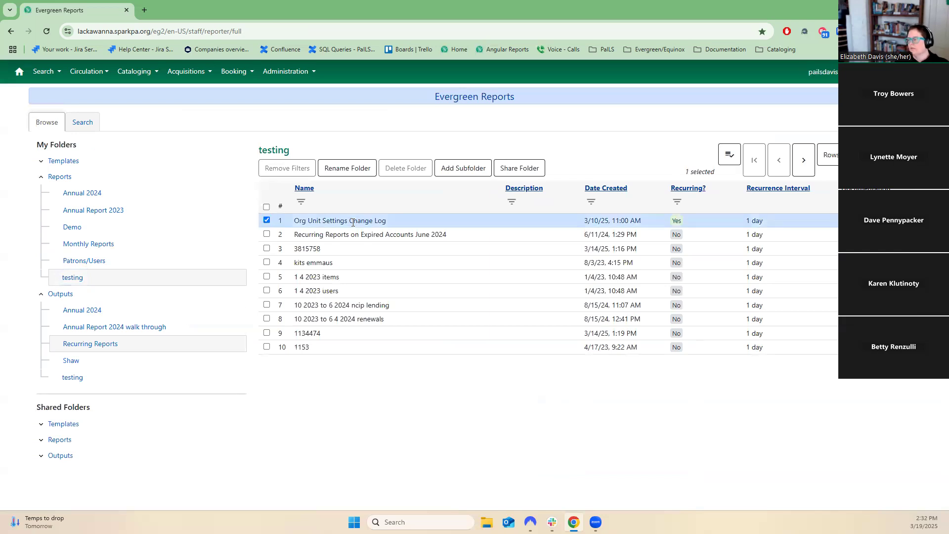
left_click(687, 193)
left_click(653, 192)
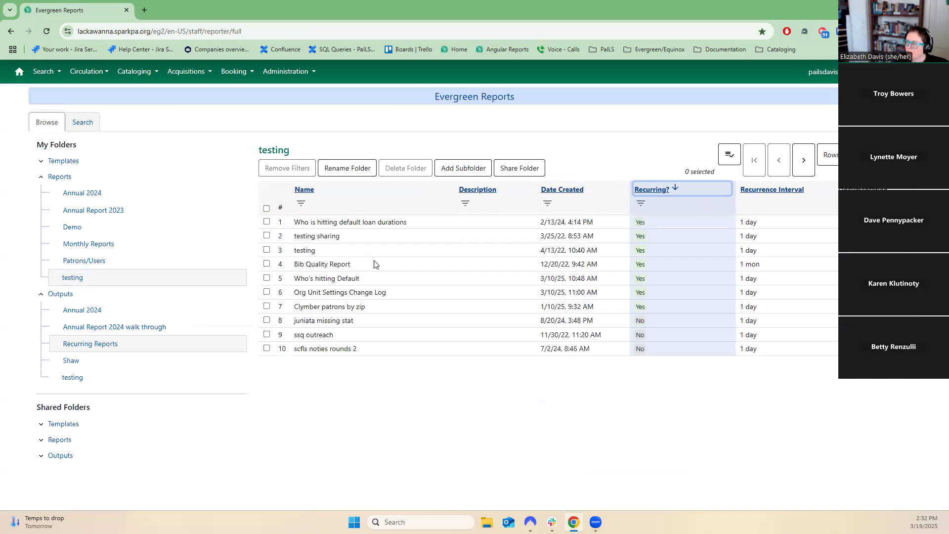
Clone the Who is hitting default loan durations report.
left_click(364, 223)
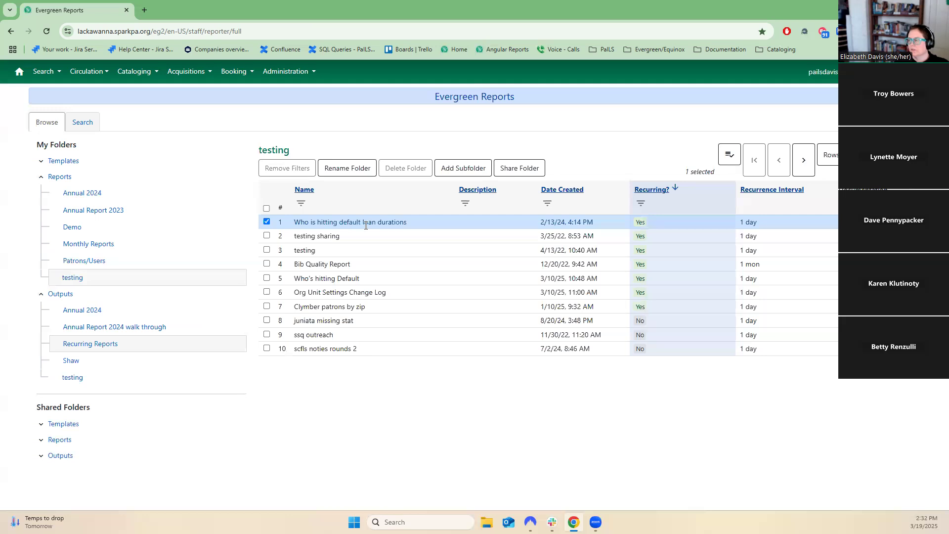
left_click(731, 156)
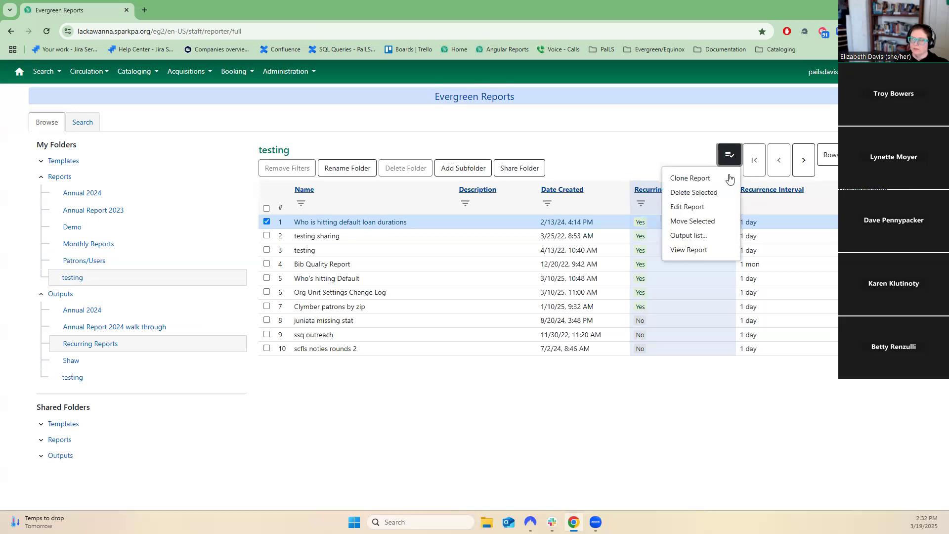
left_click(727, 179)
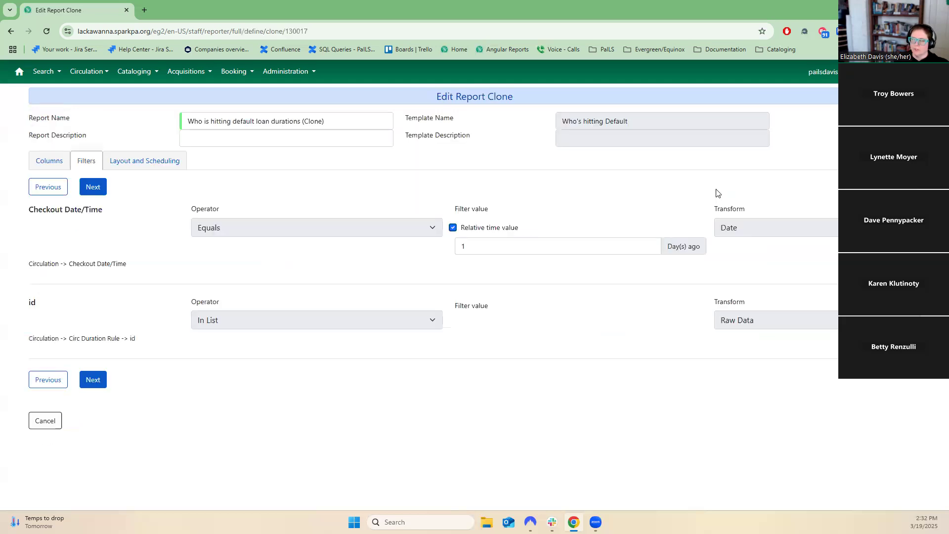
Scroll through the clone's Checkout Date/Time and id filters, then cancel the clone.
scroll(542, 410, "down", 3)
scroll(727, 380, "down", 2)
scroll(648, 257, "down", 3)
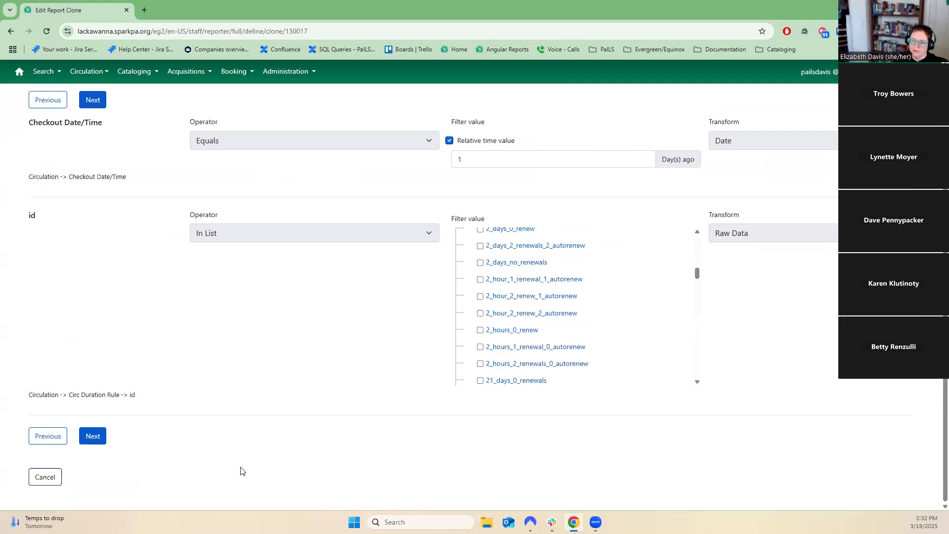
scroll(182, 411, "up", 2)
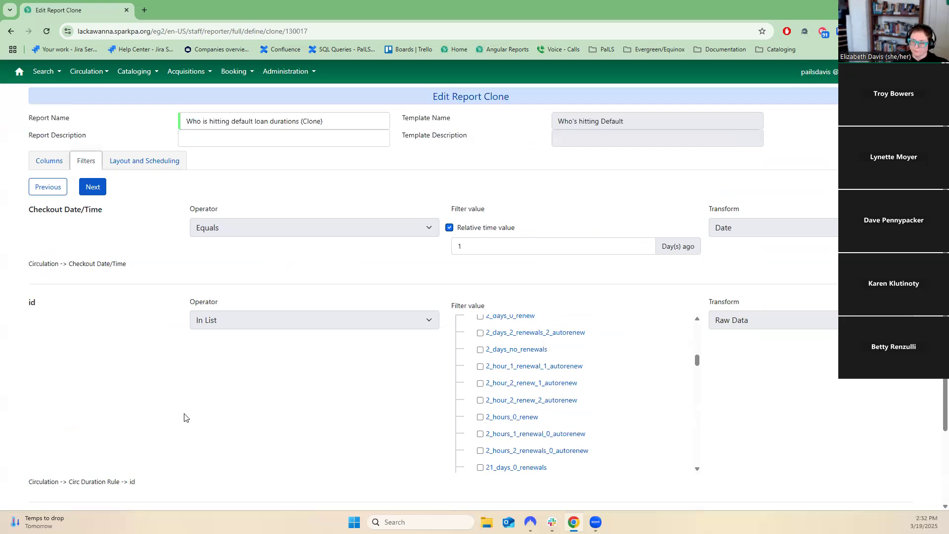
scroll(147, 438, "down", 2)
left_click(43, 477)
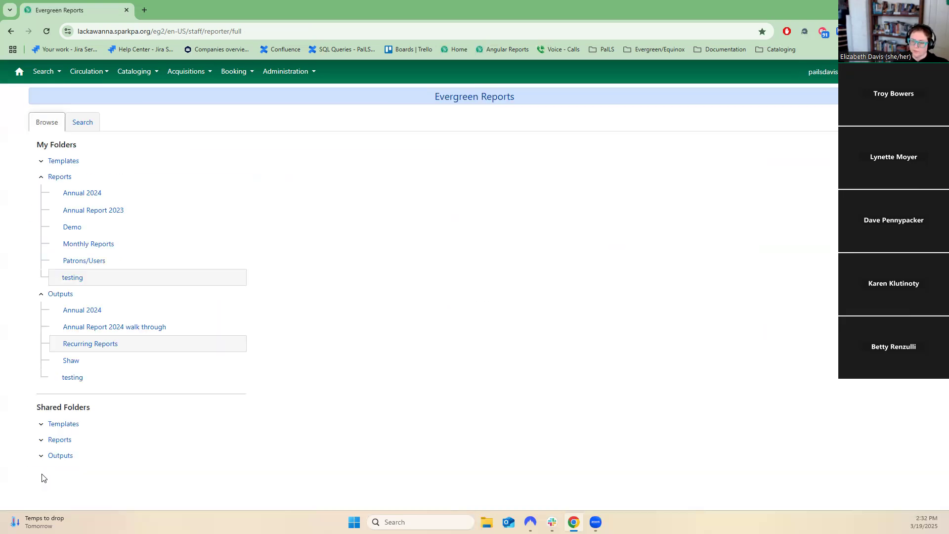
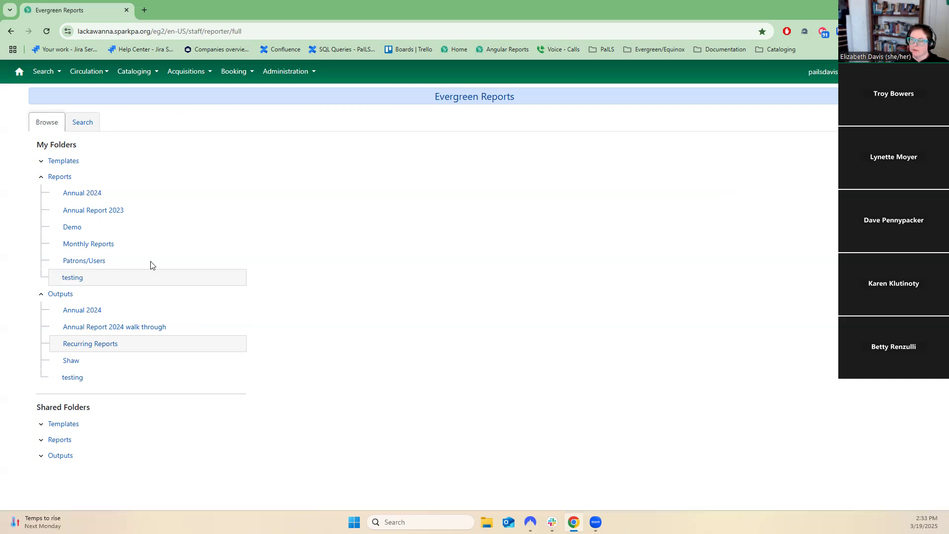
Open the Annual 2024 and Monthly Reports report folders and check the report actions menu in each.
left_click(86, 195)
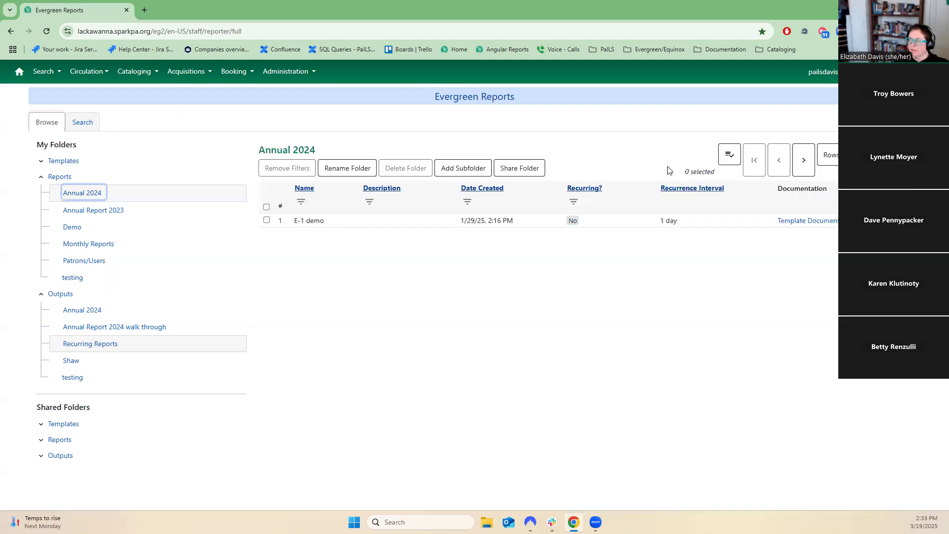
left_click(731, 154)
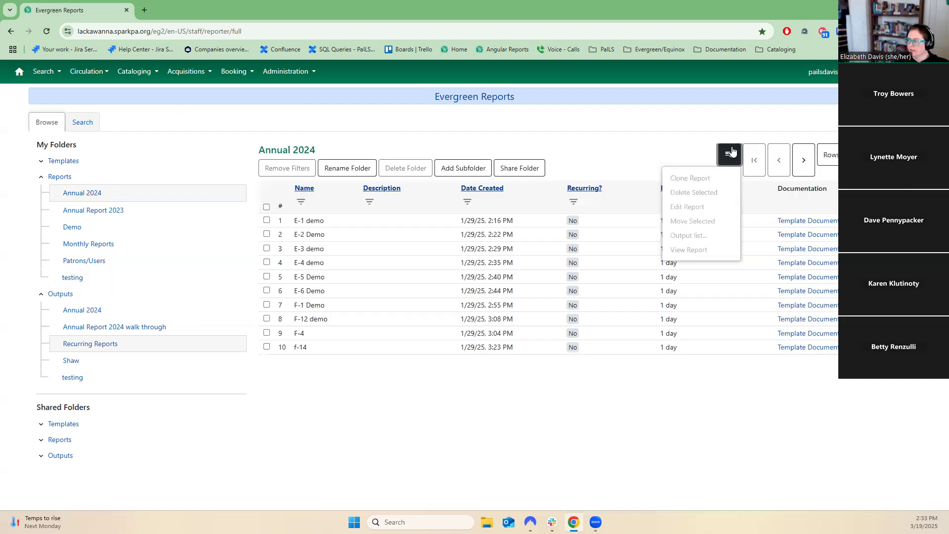
left_click(97, 247)
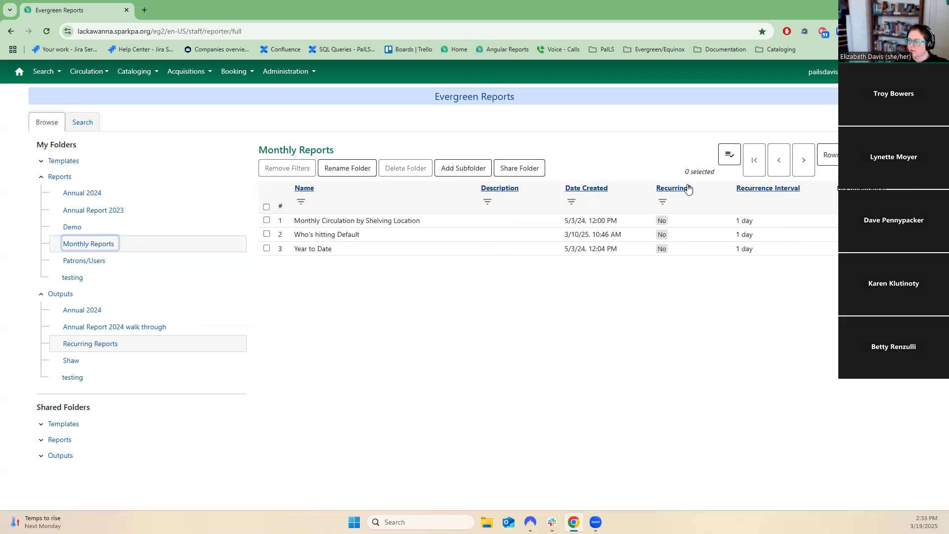
left_click(729, 154)
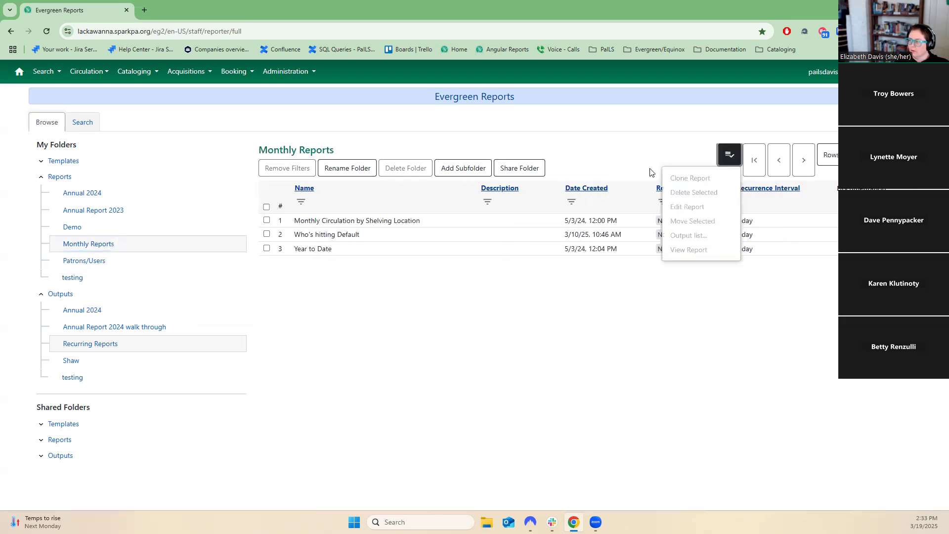
Collapse the Reports folders, open the Annual 2024 outputs folder, and review its Pending and Complete output lists.
left_click(41, 177)
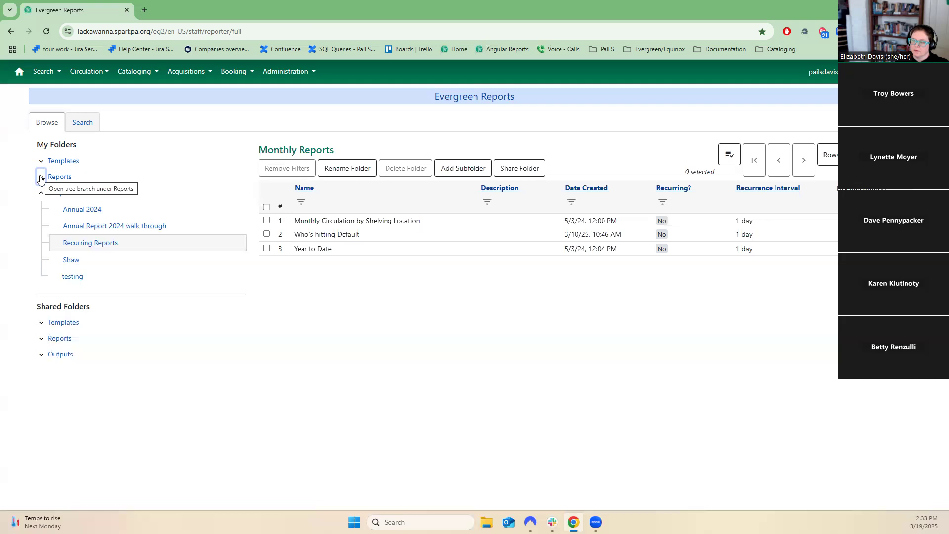
left_click(67, 197)
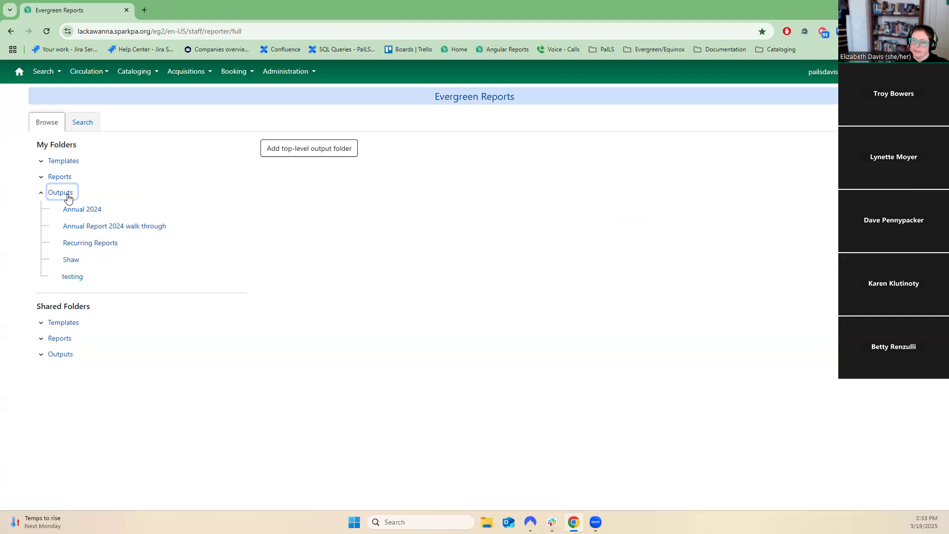
left_click(76, 206)
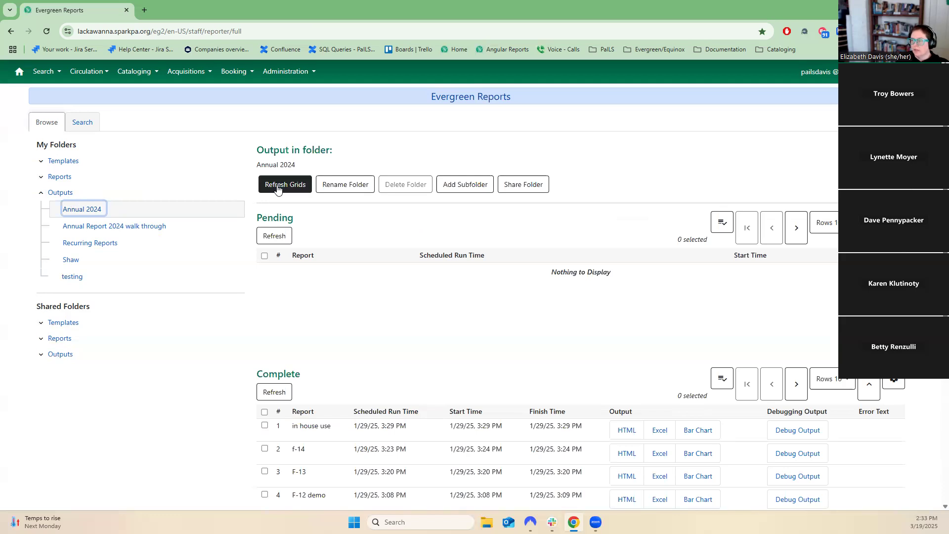
left_click_drag(262, 218, 303, 220)
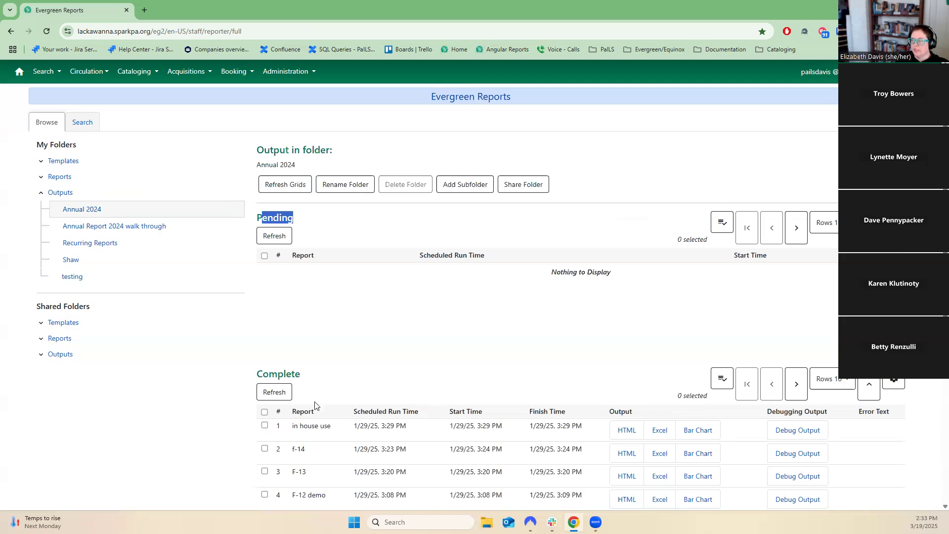
left_click_drag(301, 376, 254, 379)
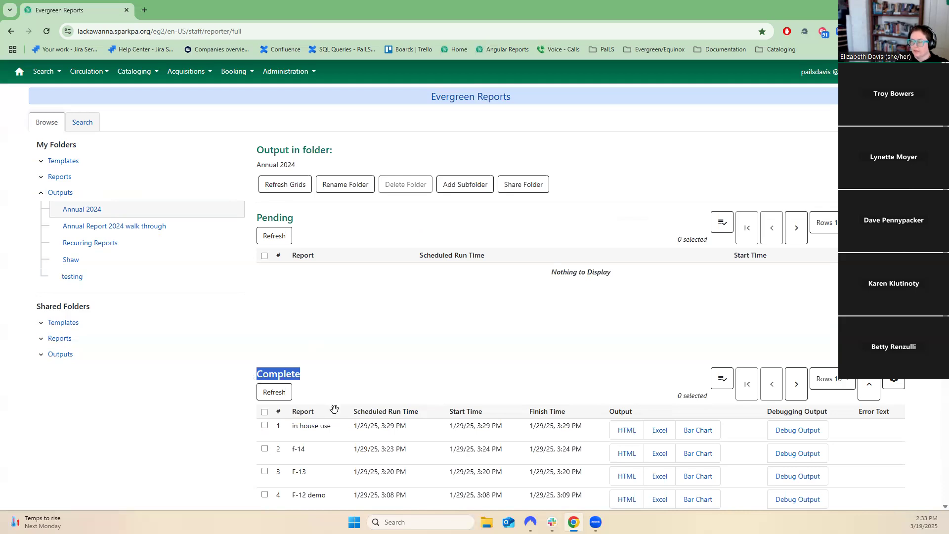
scroll(334, 409, "down", 3)
scroll(334, 415, "down", 1)
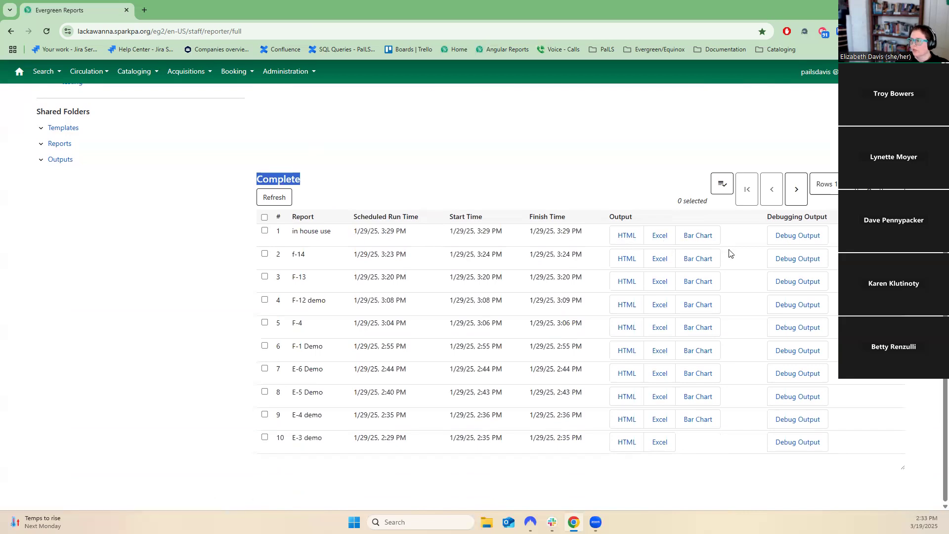
scroll(722, 247, "up", 3)
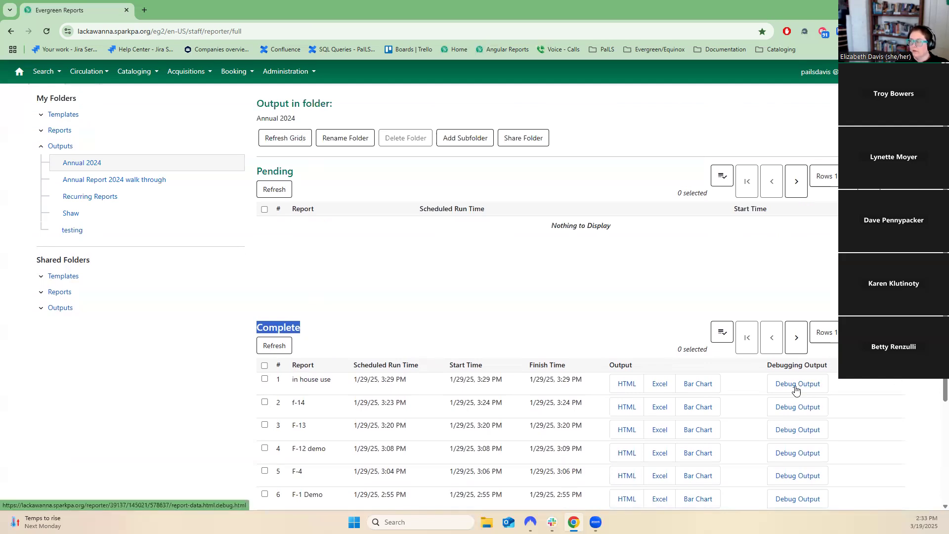
Show the Run ID and Template columns in the Complete outputs grid.
left_click(893, 332)
scroll(887, 384, "down", 3)
left_click(824, 463)
left_click(824, 476)
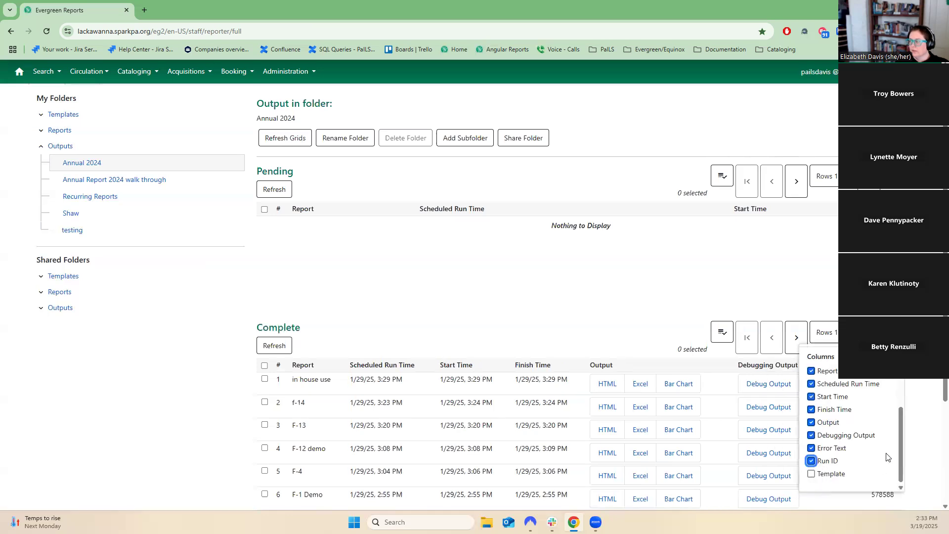
left_click(893, 332)
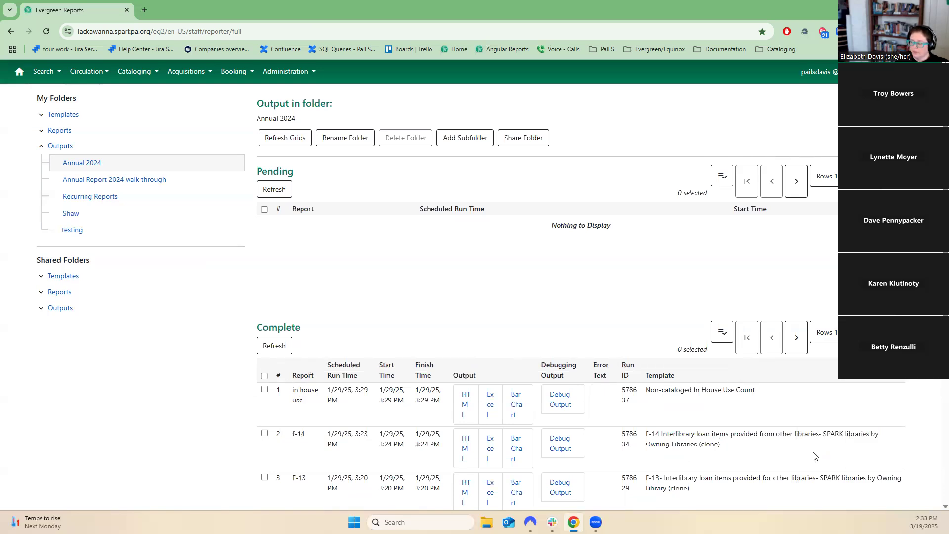
scroll(808, 445, "up", 1)
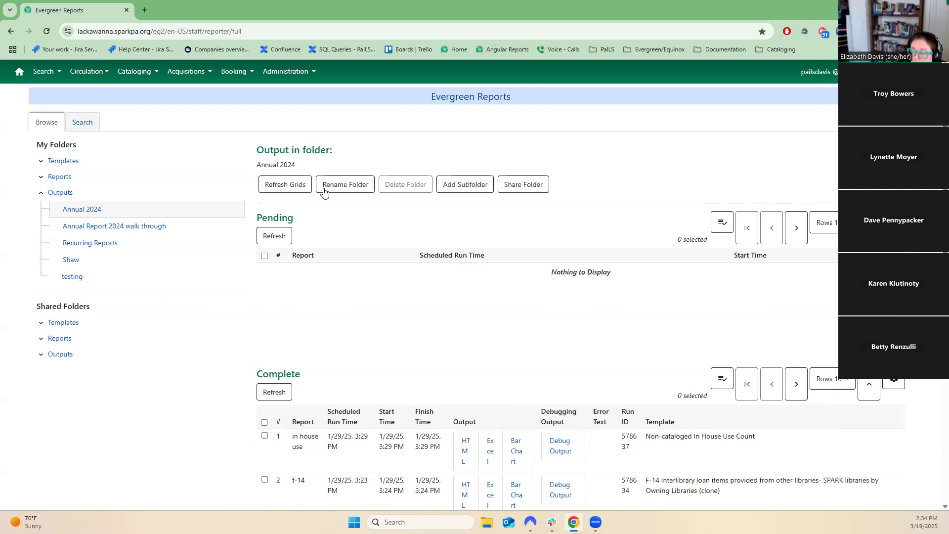
Open the Recurring Reports outputs folder, select the SPARK Staff Acccounts with No Email Address pending output, and view its actions.
left_click(92, 242)
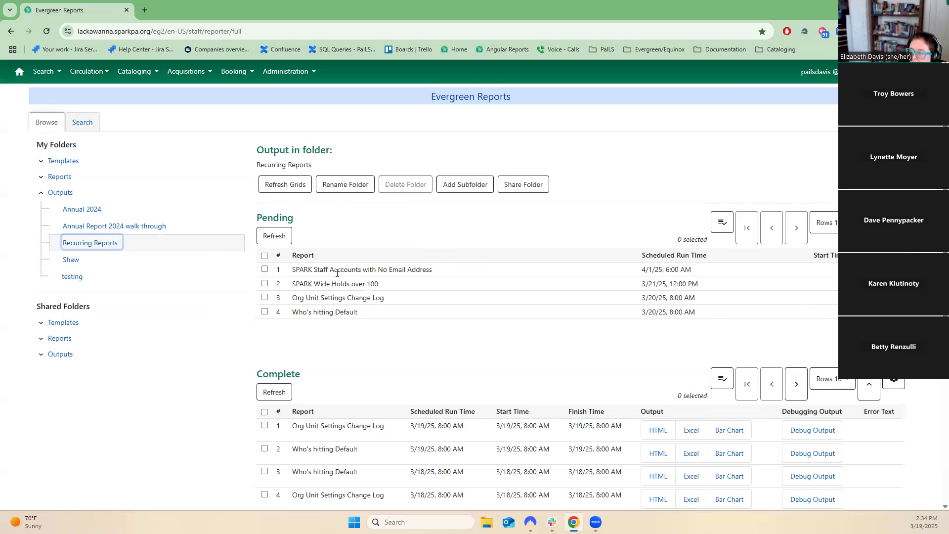
left_click(337, 271)
left_click(722, 222)
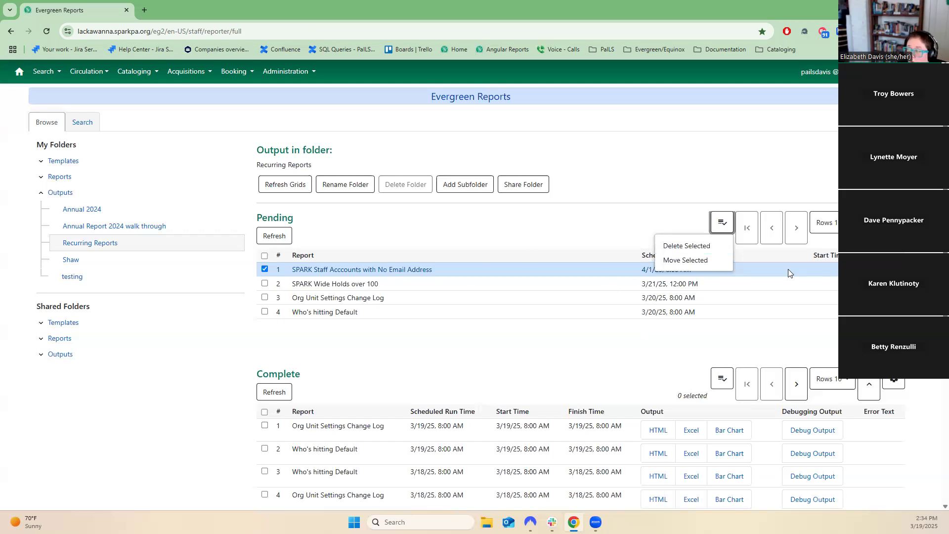
Expand the Reports folders again and scroll through the Recurring Reports pending and completed outputs.
left_click(41, 176)
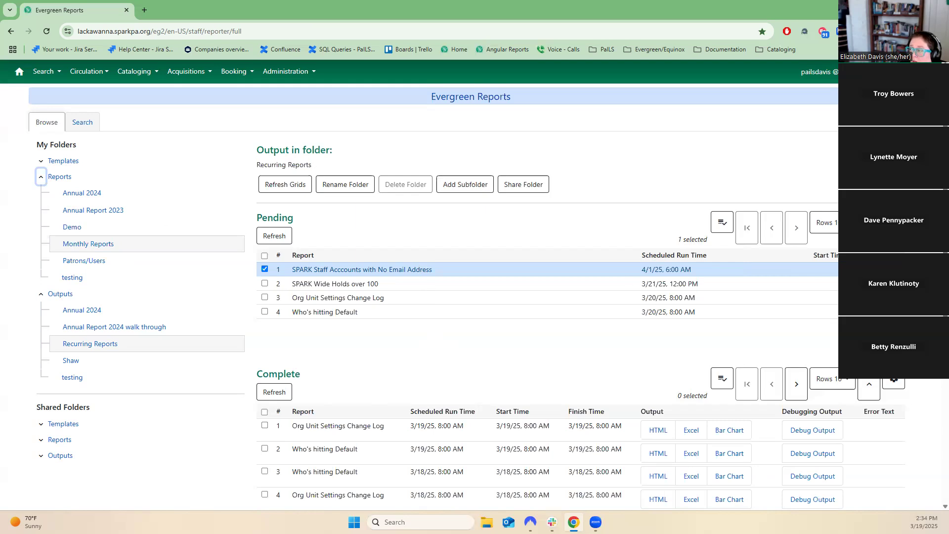
left_click(894, 223)
left_click(392, 267)
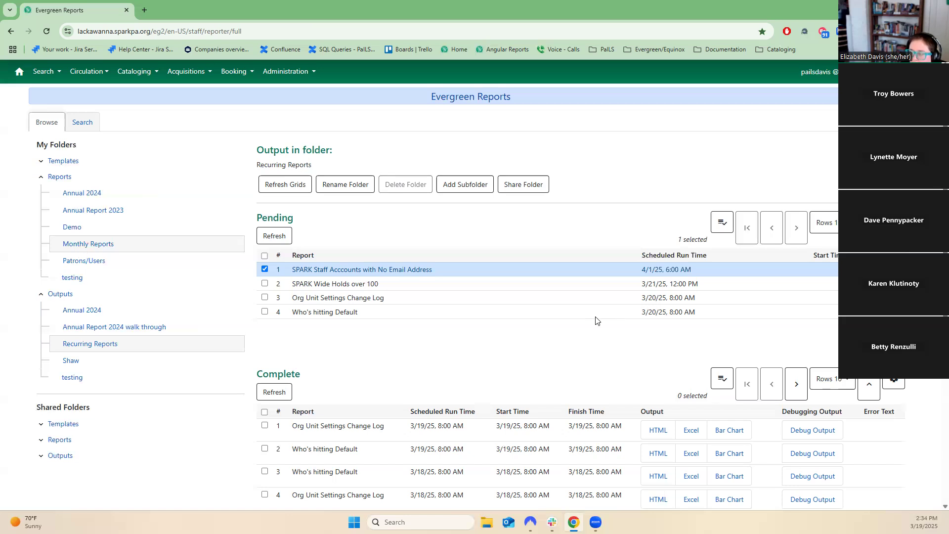
scroll(597, 321, "down", 2)
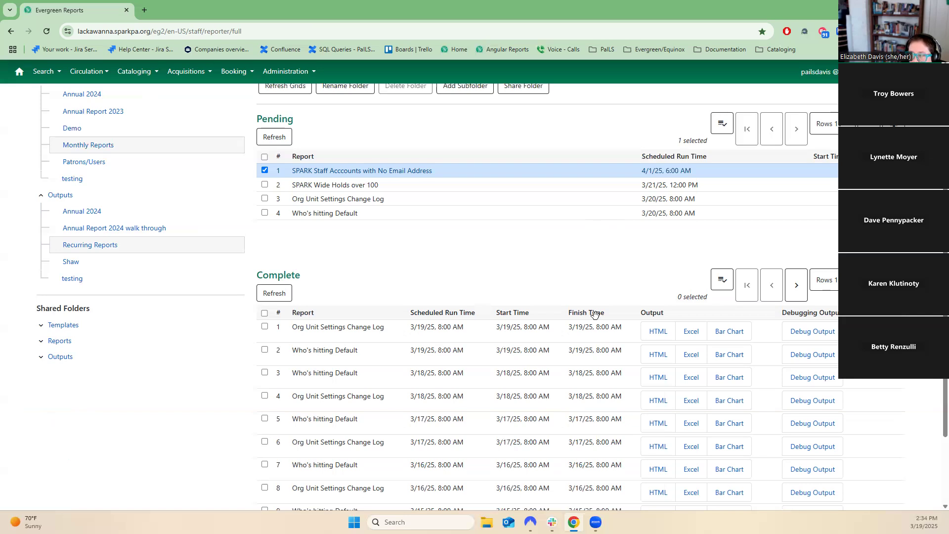
Open the testing reports folder and sort its reports by Recurring? descending.
left_click(92, 148)
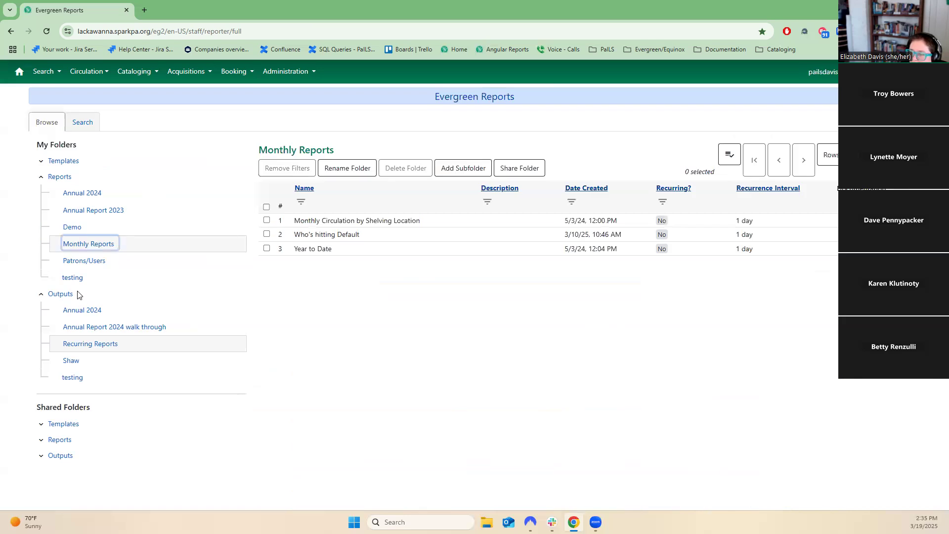
left_click(72, 277)
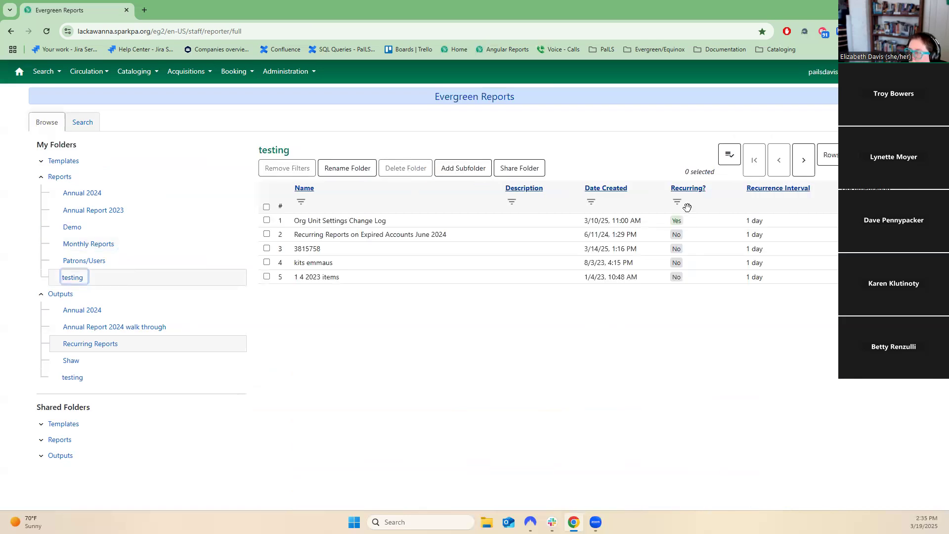
left_click(683, 195)
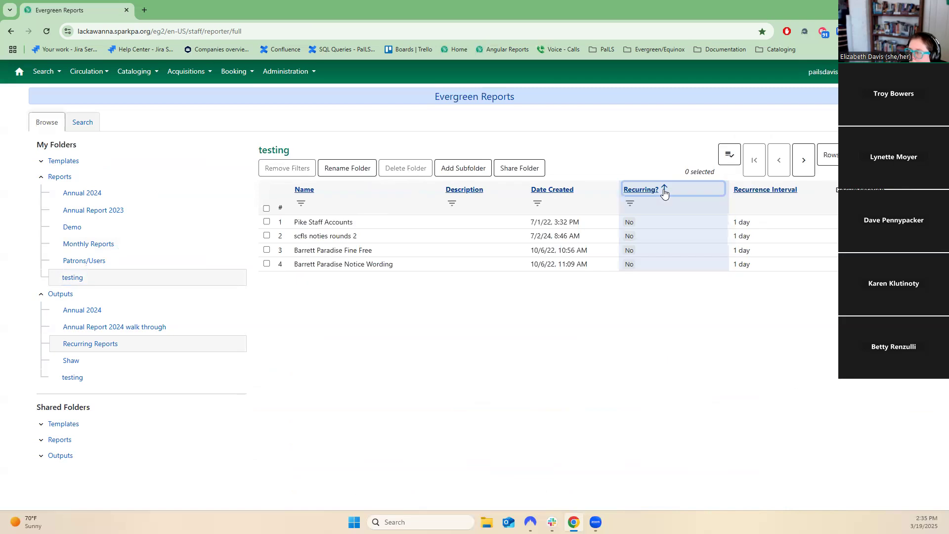
left_click(664, 192)
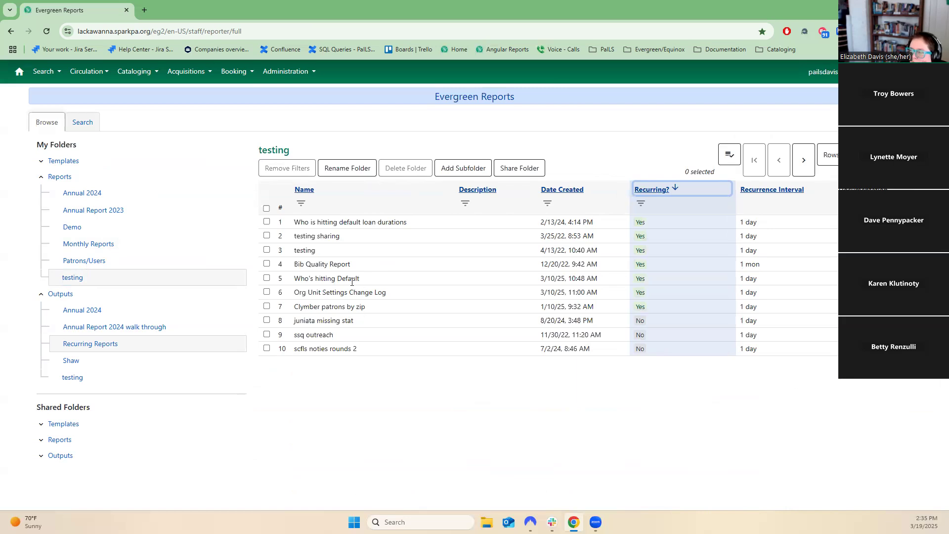
Reselect the SPARK Staff Acccounts with No Email Address pending output in Recurring Reports.
left_click(102, 343)
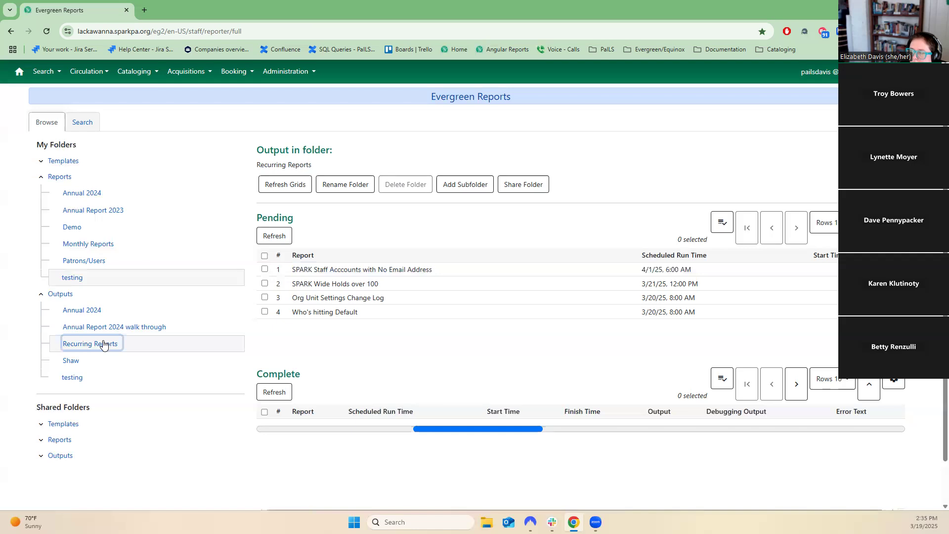
left_click(421, 267)
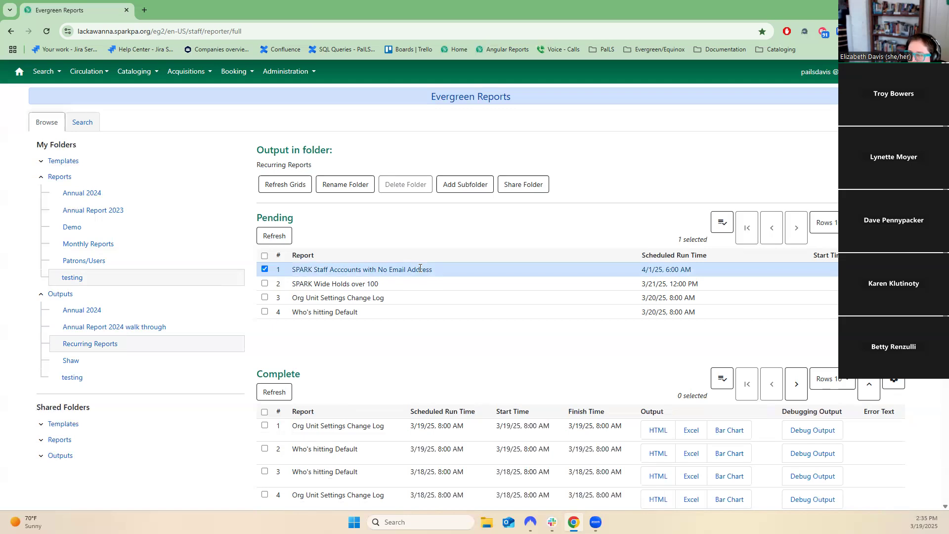
Open the Patrons/Users reports folder and filter the Recurring? column to Yes.
left_click(90, 247)
left_click(88, 264)
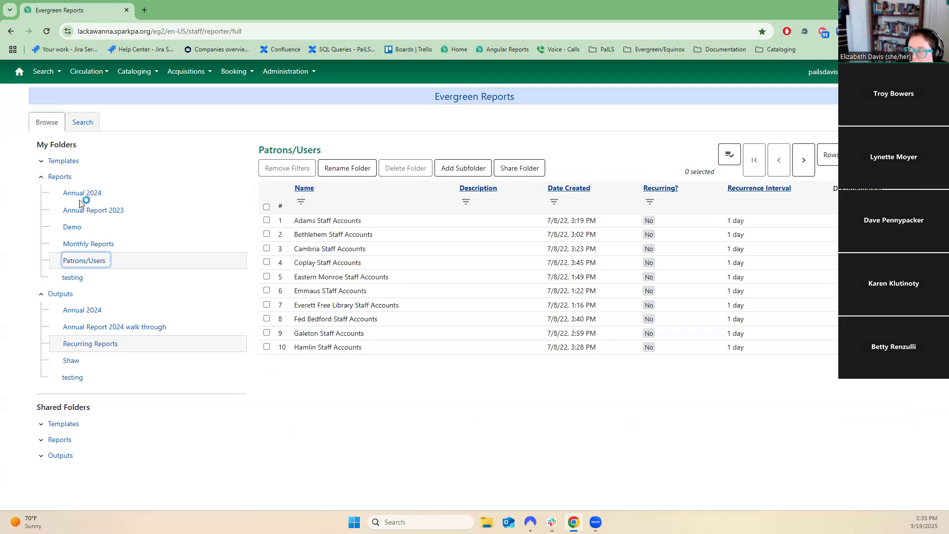
left_click(649, 205)
left_click(660, 228)
left_click(678, 260)
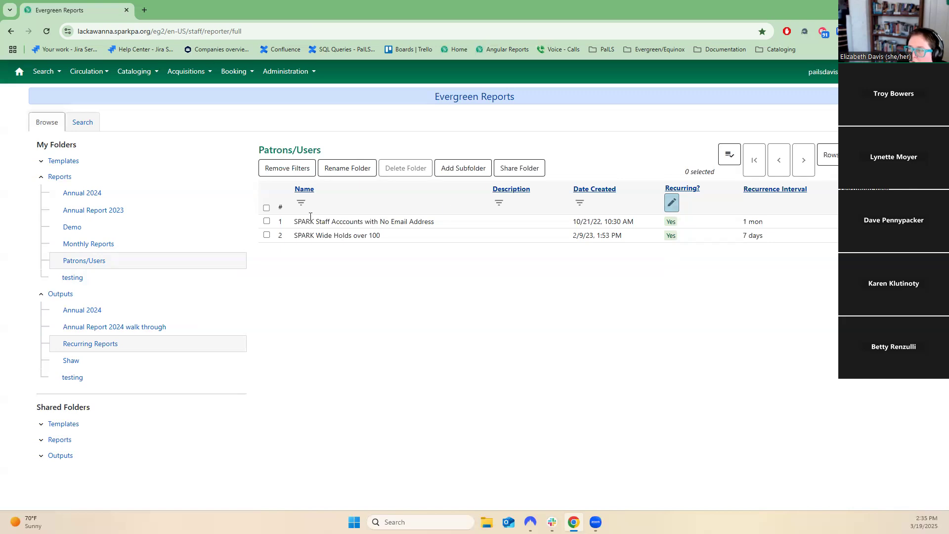
Open the SPARK Staff Acccounts with No Email Address report for editing and review its filters.
left_click(266, 222)
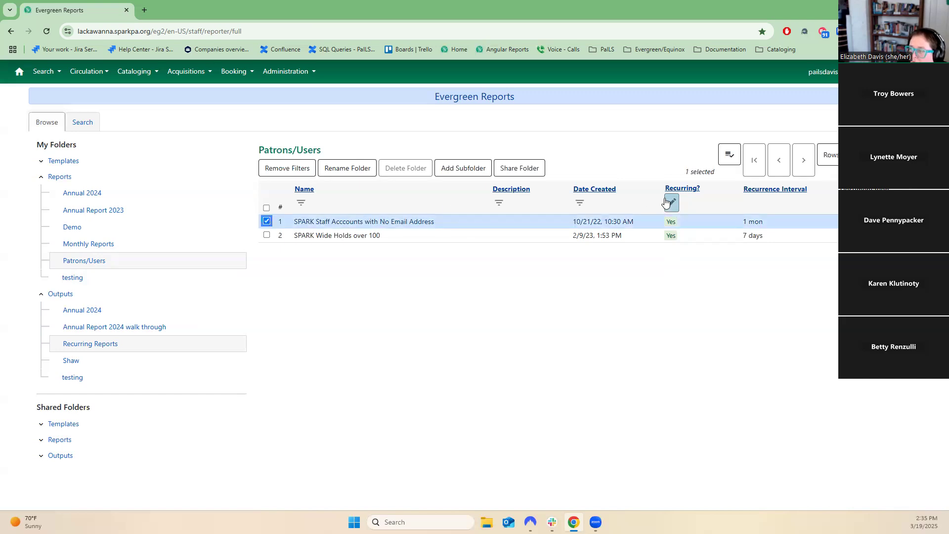
left_click(730, 154)
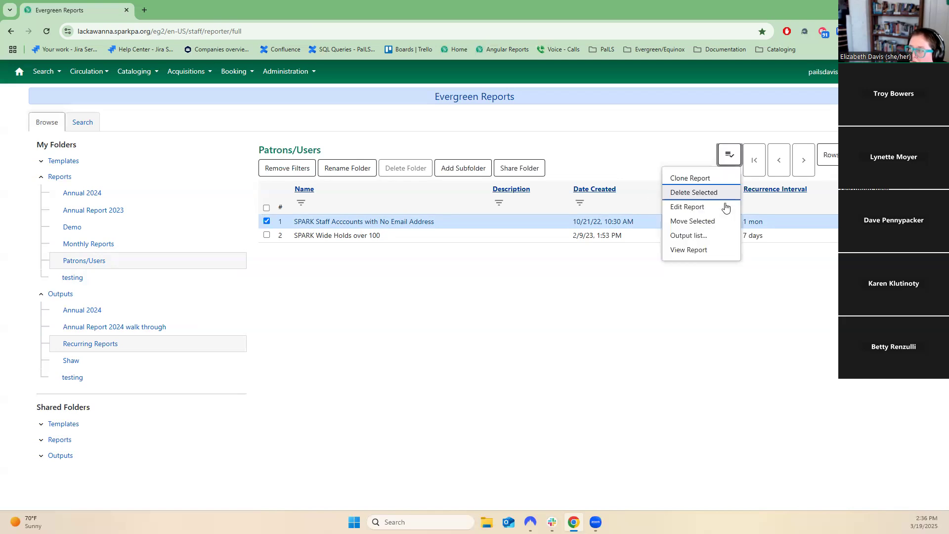
left_click(725, 206)
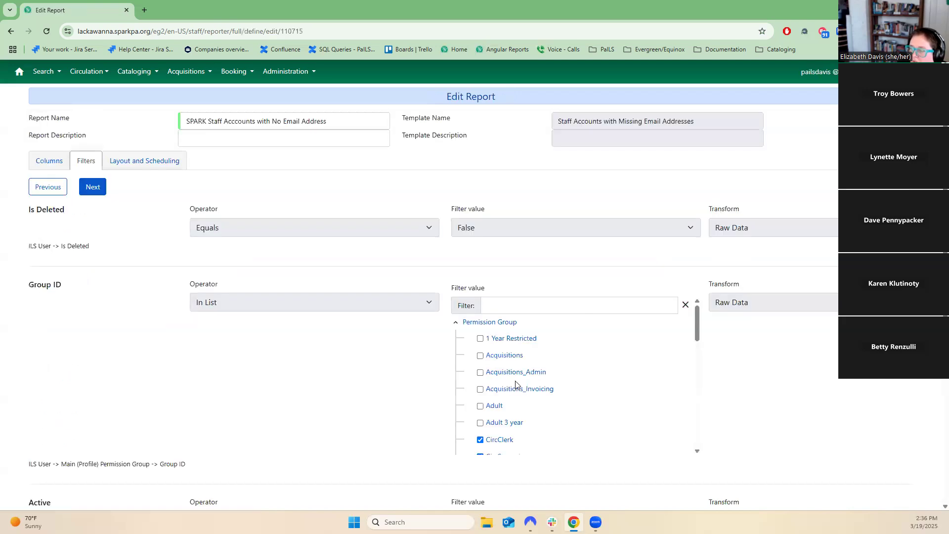
scroll(562, 307, "down", 5)
scroll(563, 307, "down", 2)
scroll(277, 424, "down", 5)
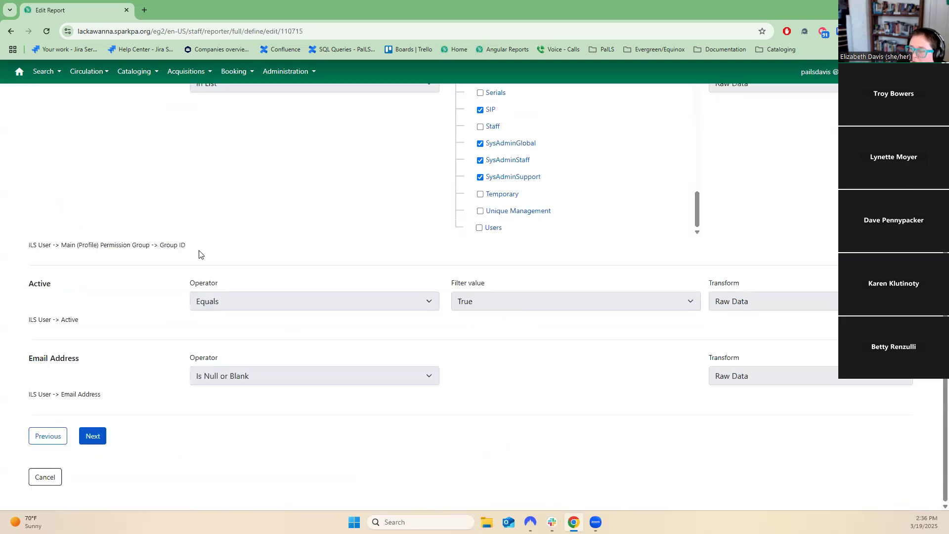
scroll(199, 254, "up", 5)
In the report's layout and scheduling, choose testing as the output folder.
left_click(98, 170)
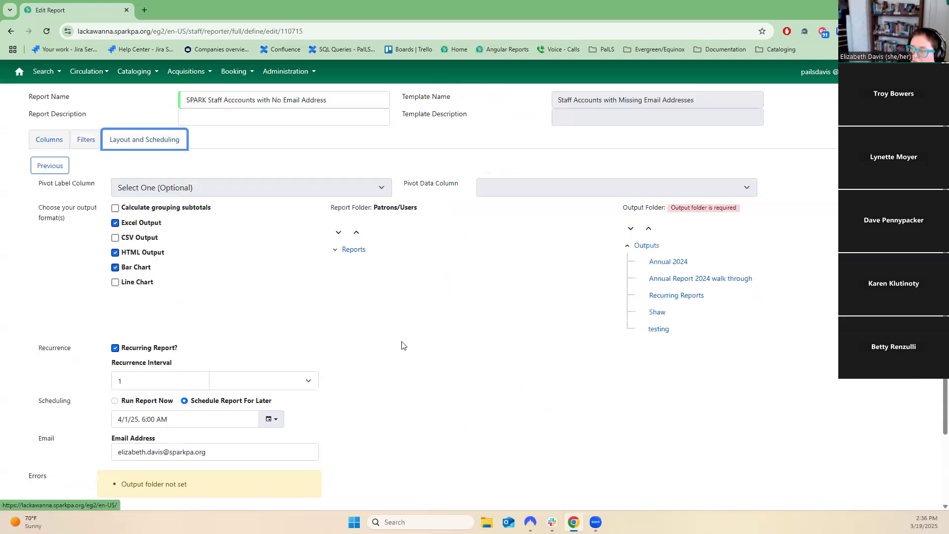
scroll(236, 367, "down", 2)
triple_click(259, 368)
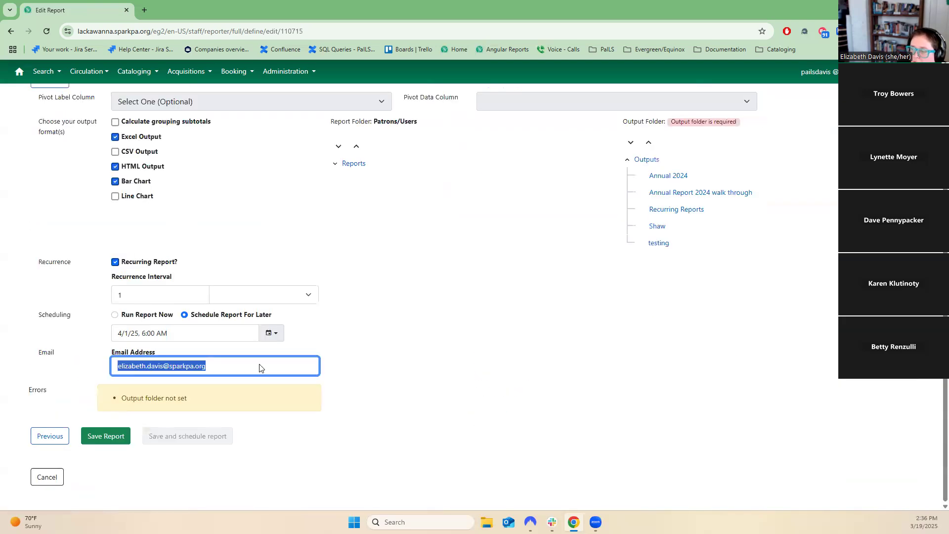
left_click(260, 368)
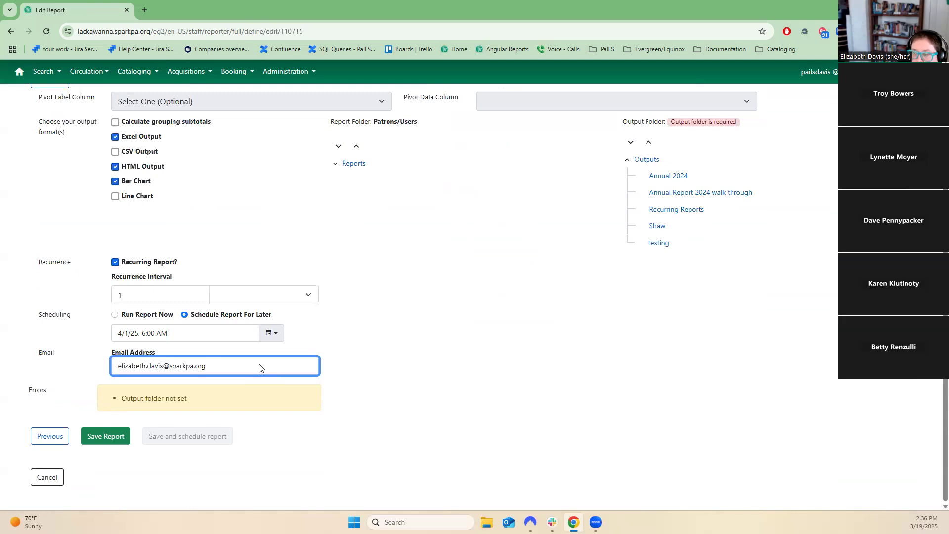
left_click(668, 243)
left_click(96, 435)
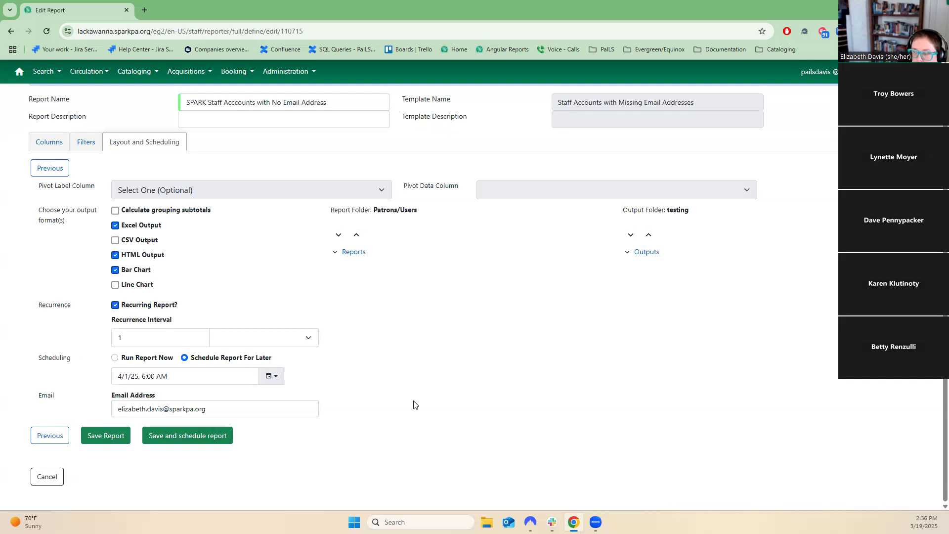
Cancel the report edit and open the testing output folder.
left_click(57, 477)
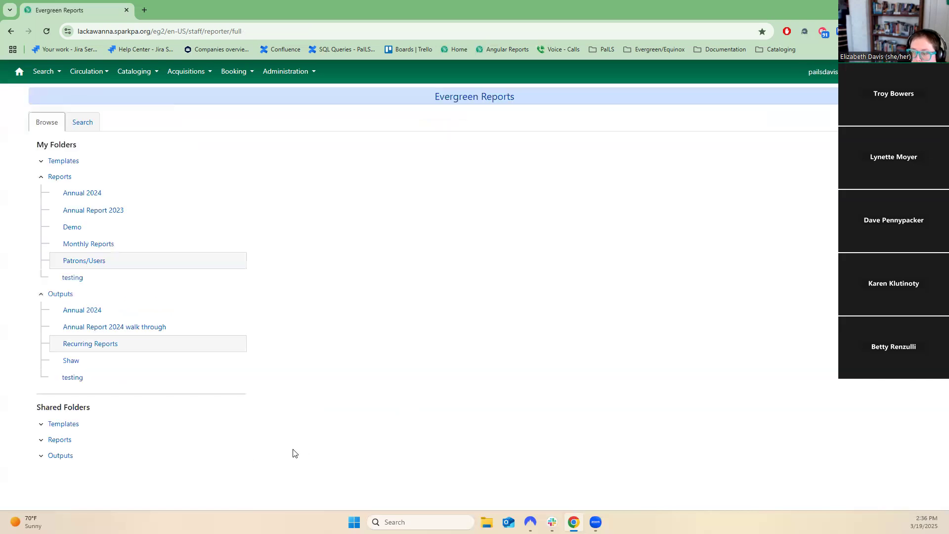
left_click(72, 379)
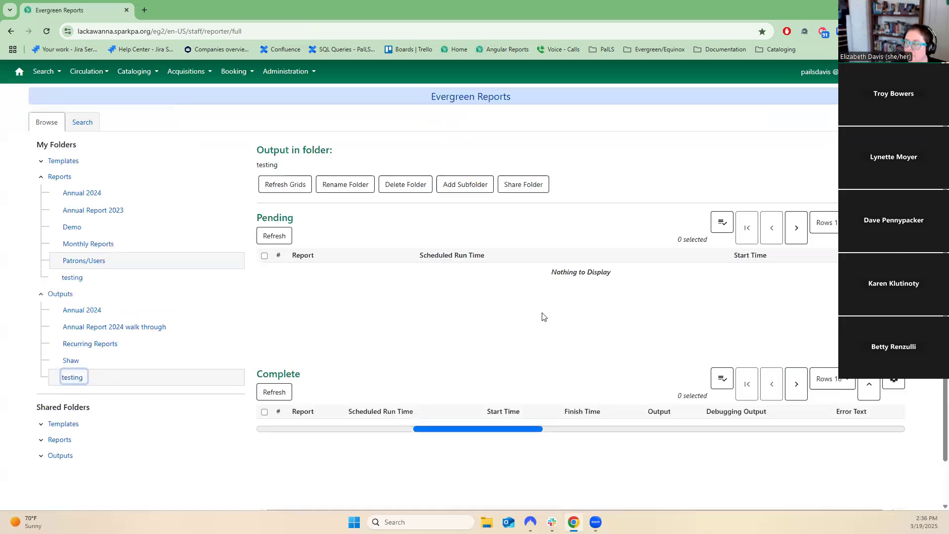
Hide the Error Text column in the testing folder's Complete outputs grid.
left_click(894, 380)
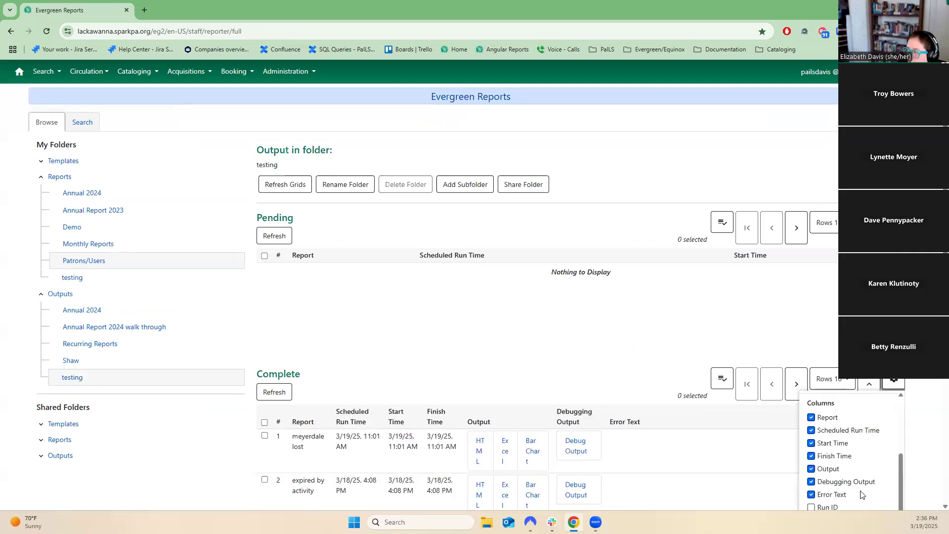
scroll(861, 494, "down", 2)
left_click(835, 395)
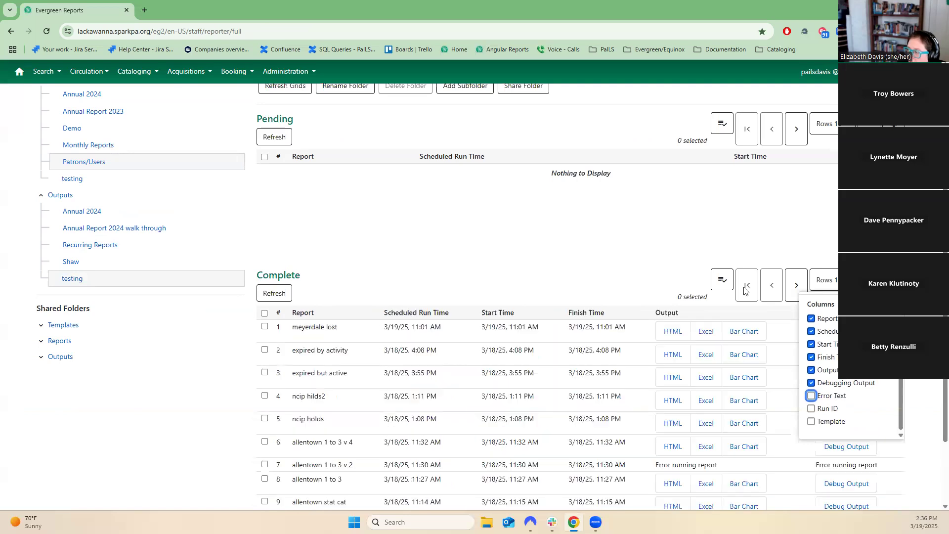
left_click(617, 243)
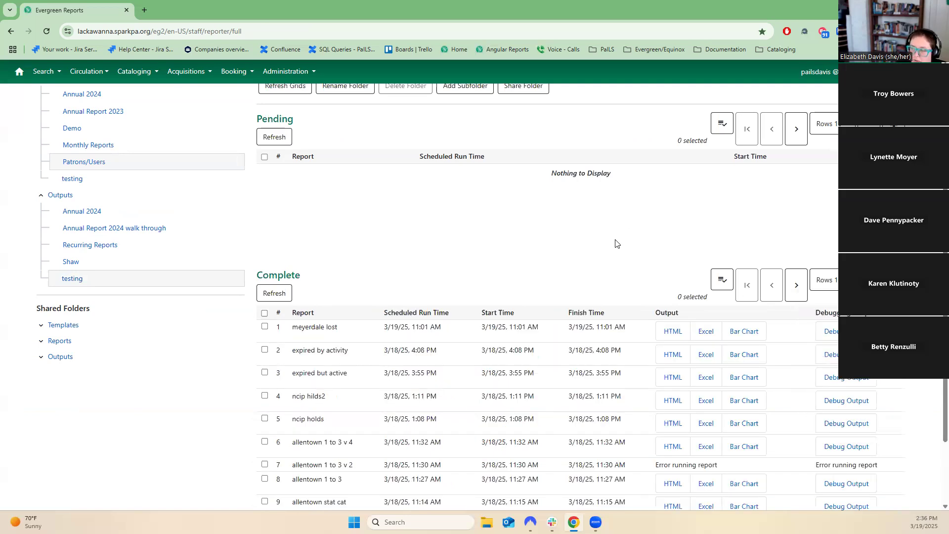
scroll(628, 313, "up", 2)
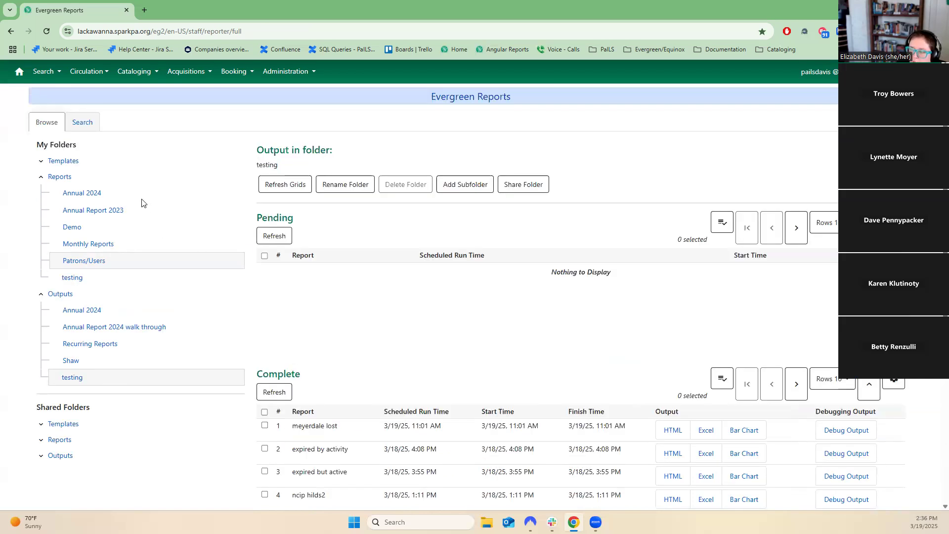